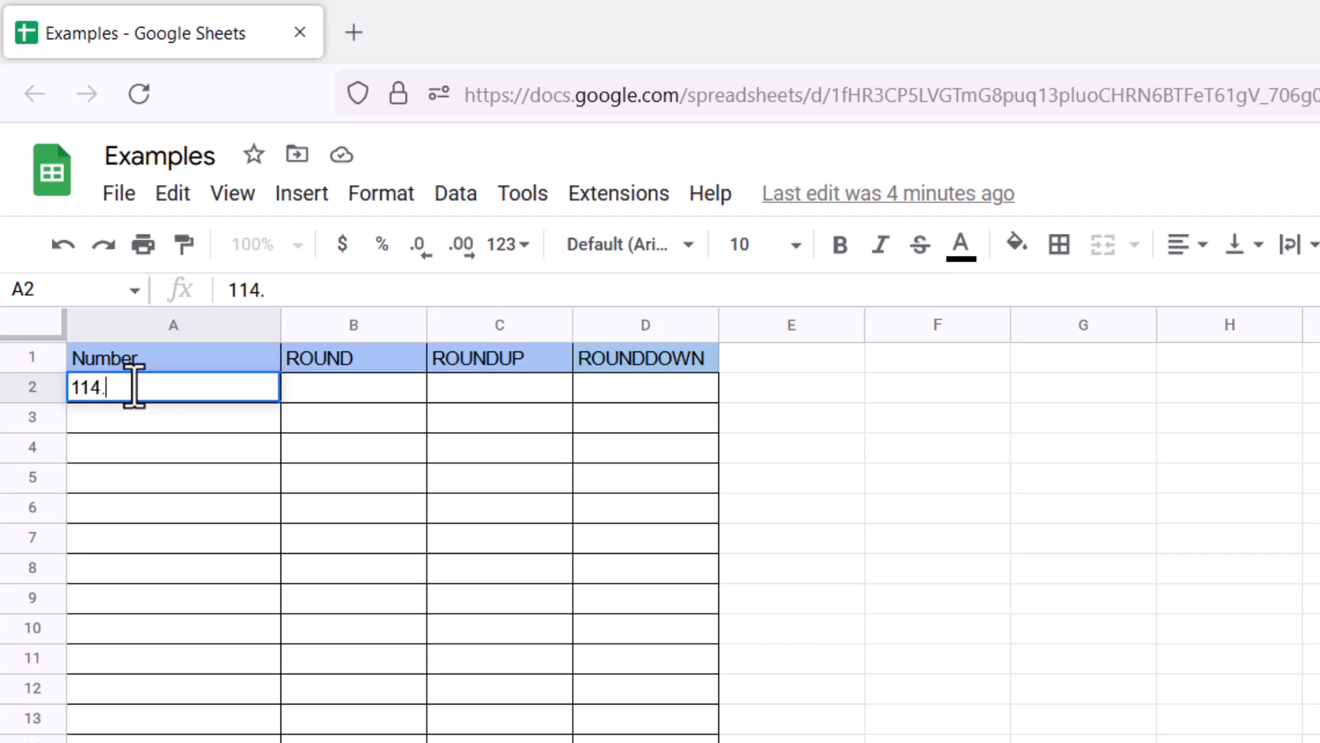
Enter 114.724168 in cell A2 under Number and centre-align cells A2 to A20 horizontally
{"action": "type", "text": "724168"}
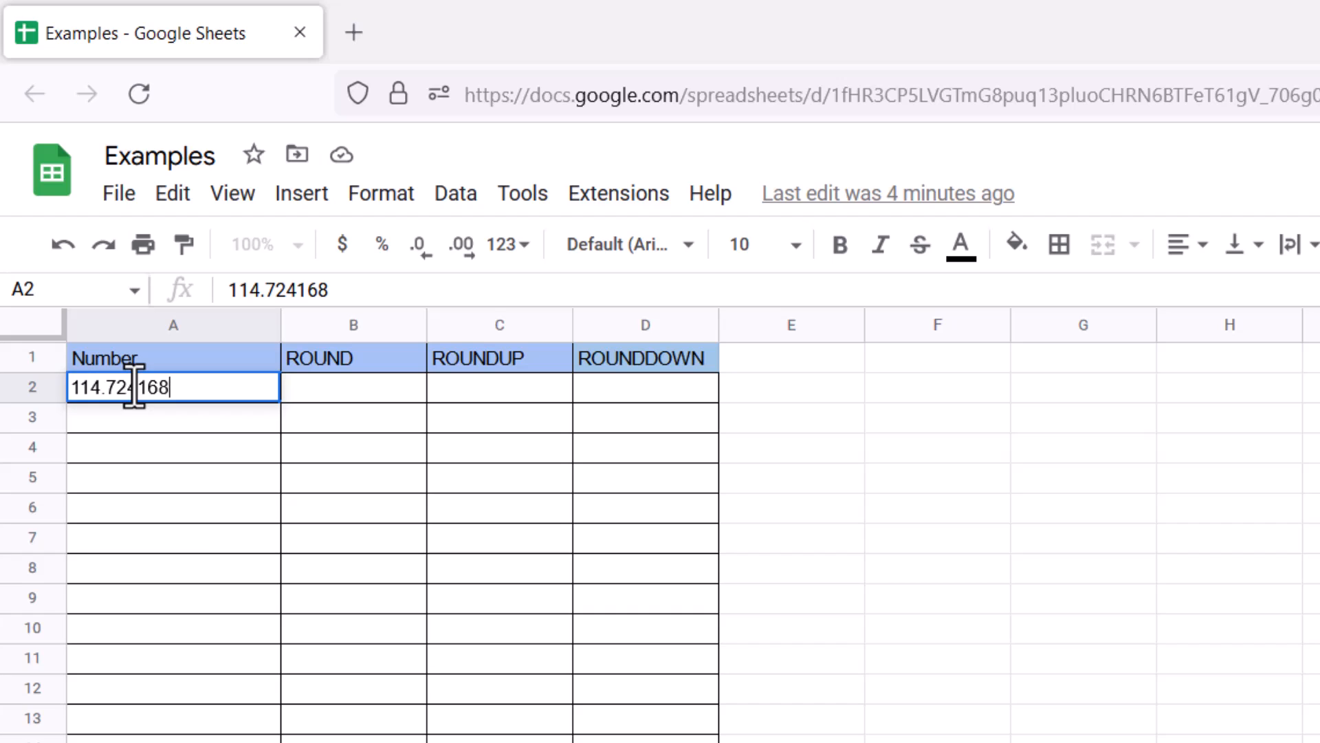
{"action": "left_click", "coordinate": [210, 425]}
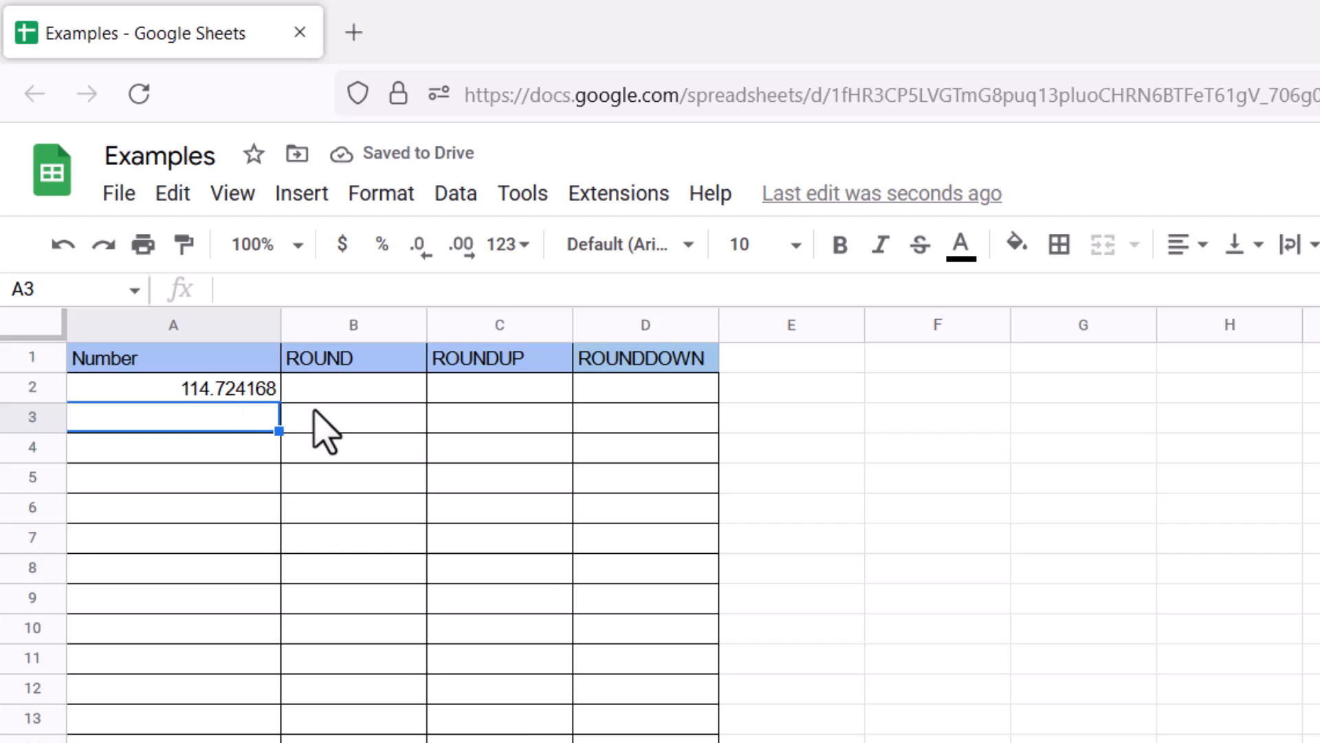
{"action": "left_click_drag", "start_coordinate": [248, 389], "coordinate": [233, 742]}
{"action": "left_click", "coordinate": [1186, 248]}
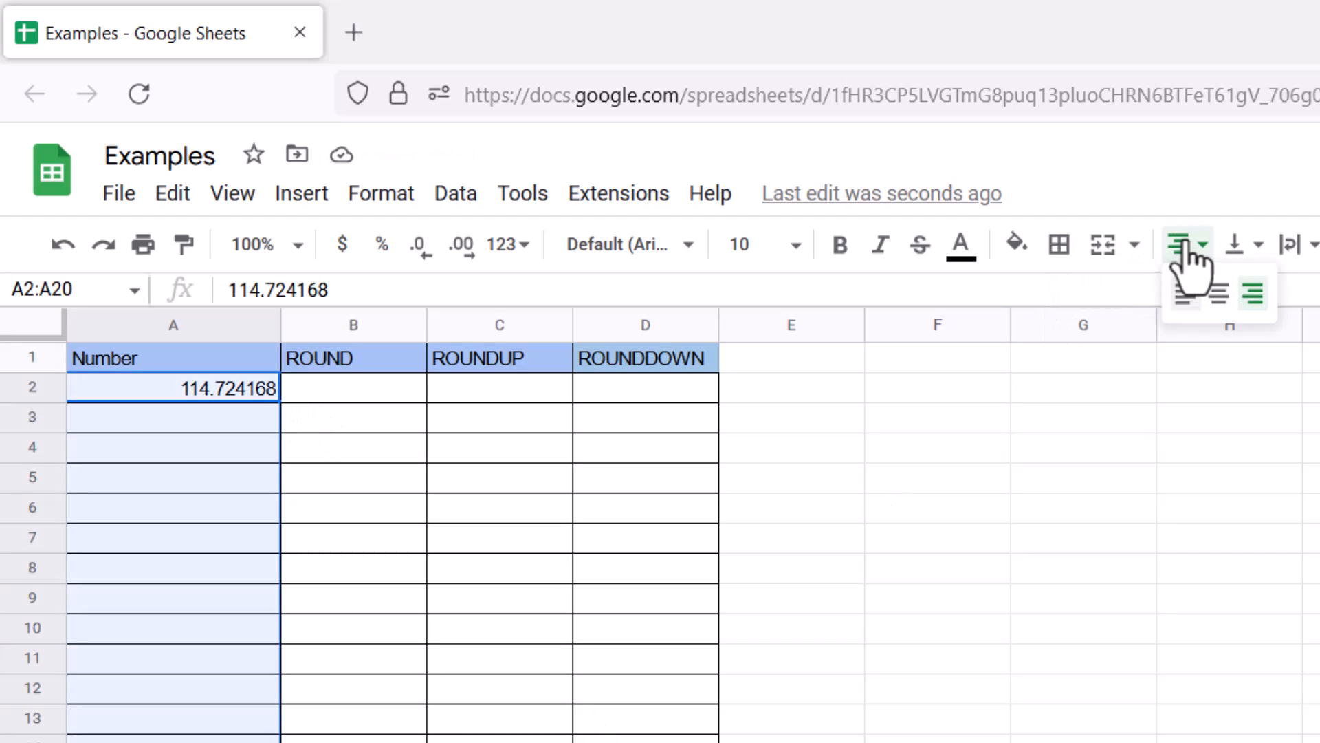
{"action": "left_click", "coordinate": [1216, 296]}
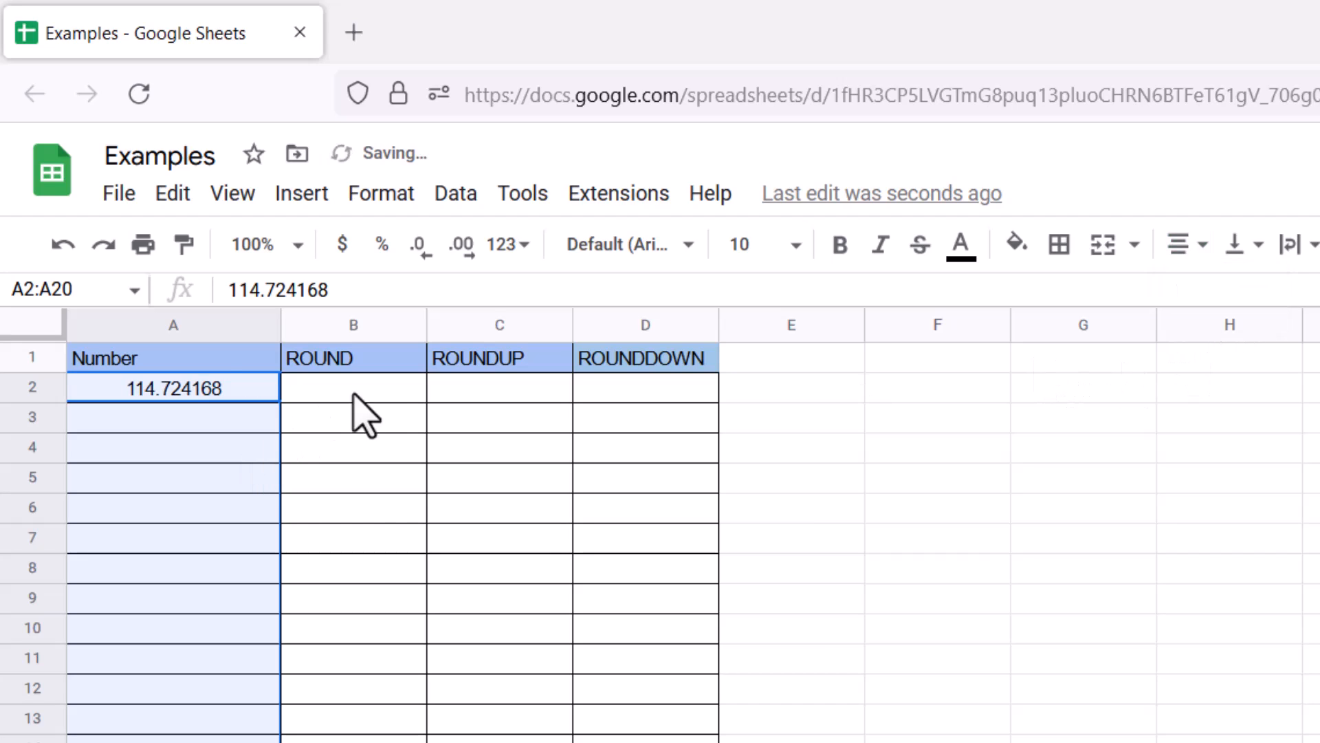
Centre-align cells B2 to D20 horizontally, below the ROUND, ROUNDUP and ROUNDDOWN headers
{"action": "left_click", "coordinate": [384, 387]}
{"action": "left_click_drag", "start_coordinate": [384, 387], "coordinate": [647, 742]}
{"action": "left_click", "coordinate": [1187, 246]}
{"action": "left_click", "coordinate": [1214, 295]}
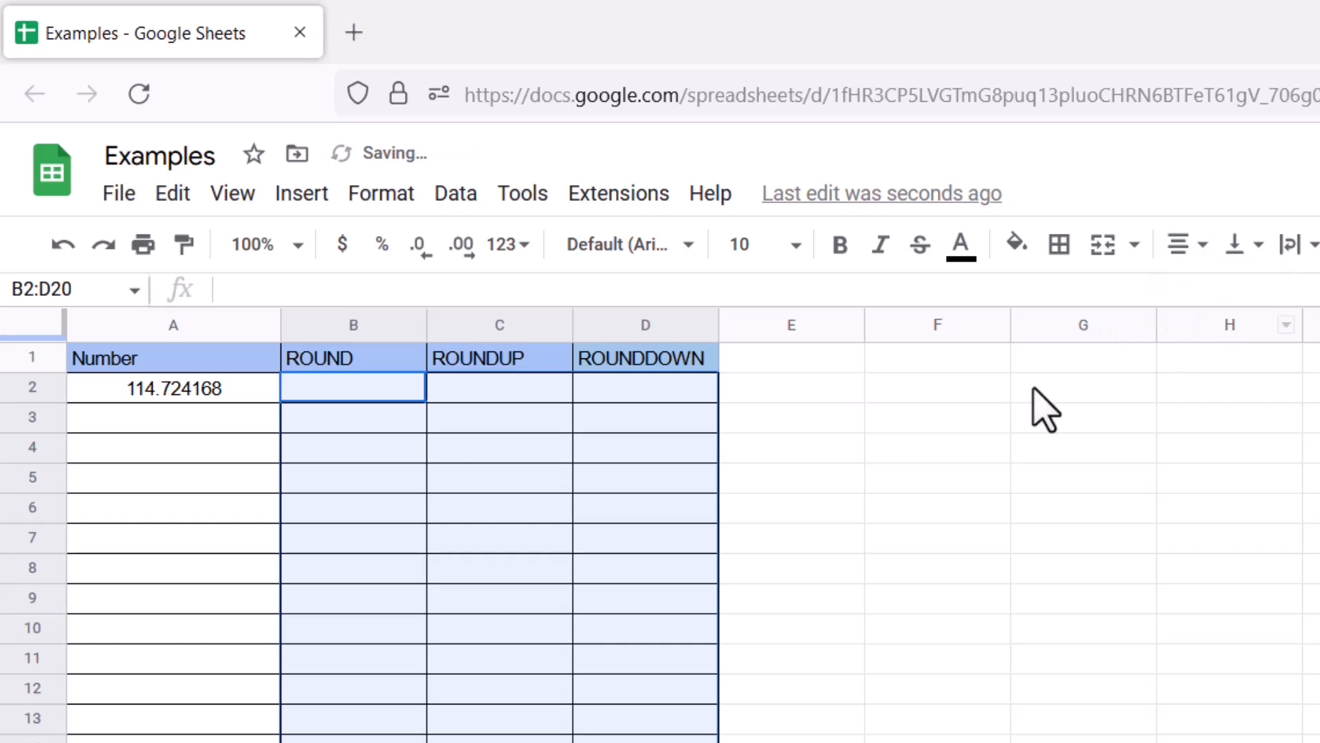
Enter the formula =ROUND(A2,3) in cell B2 to round the number to three decimal places
{"action": "left_click", "coordinate": [383, 417]}
{"action": "left_click", "coordinate": [352, 389]}
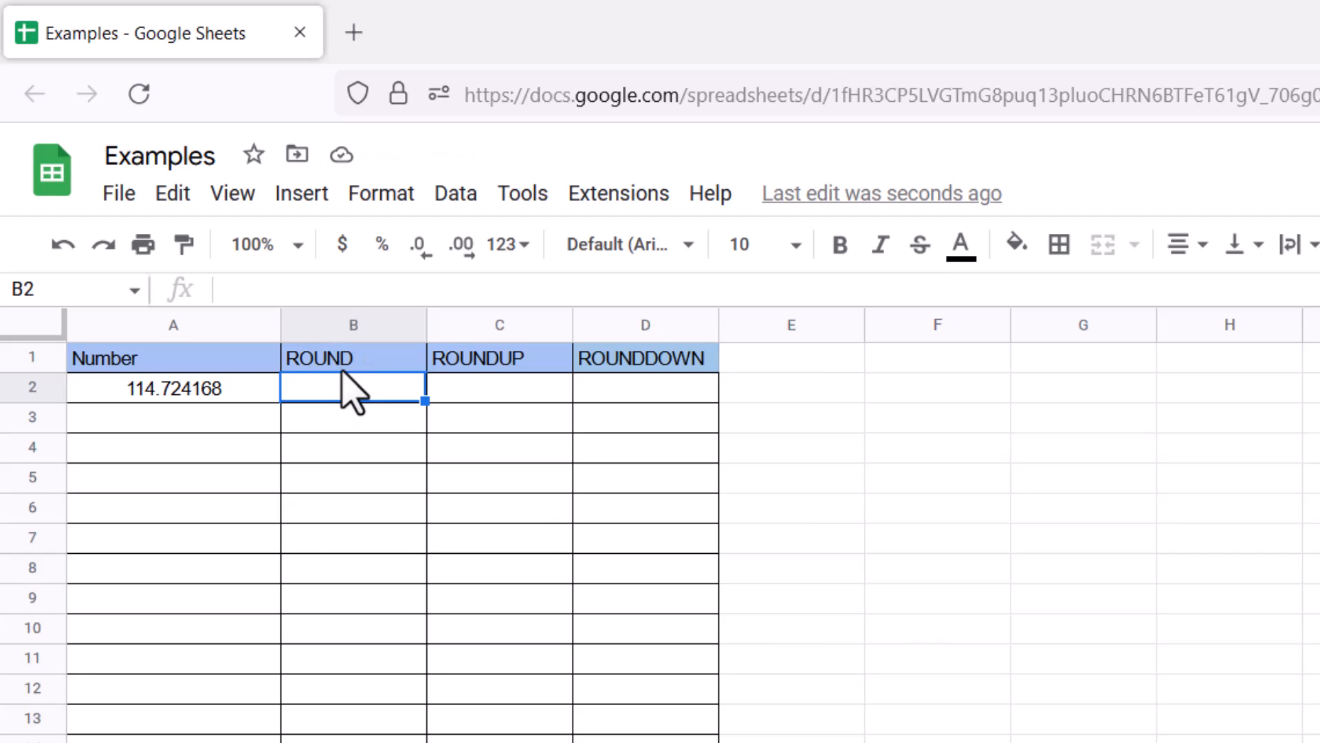
{"action": "double_click", "coordinate": [349, 397]}
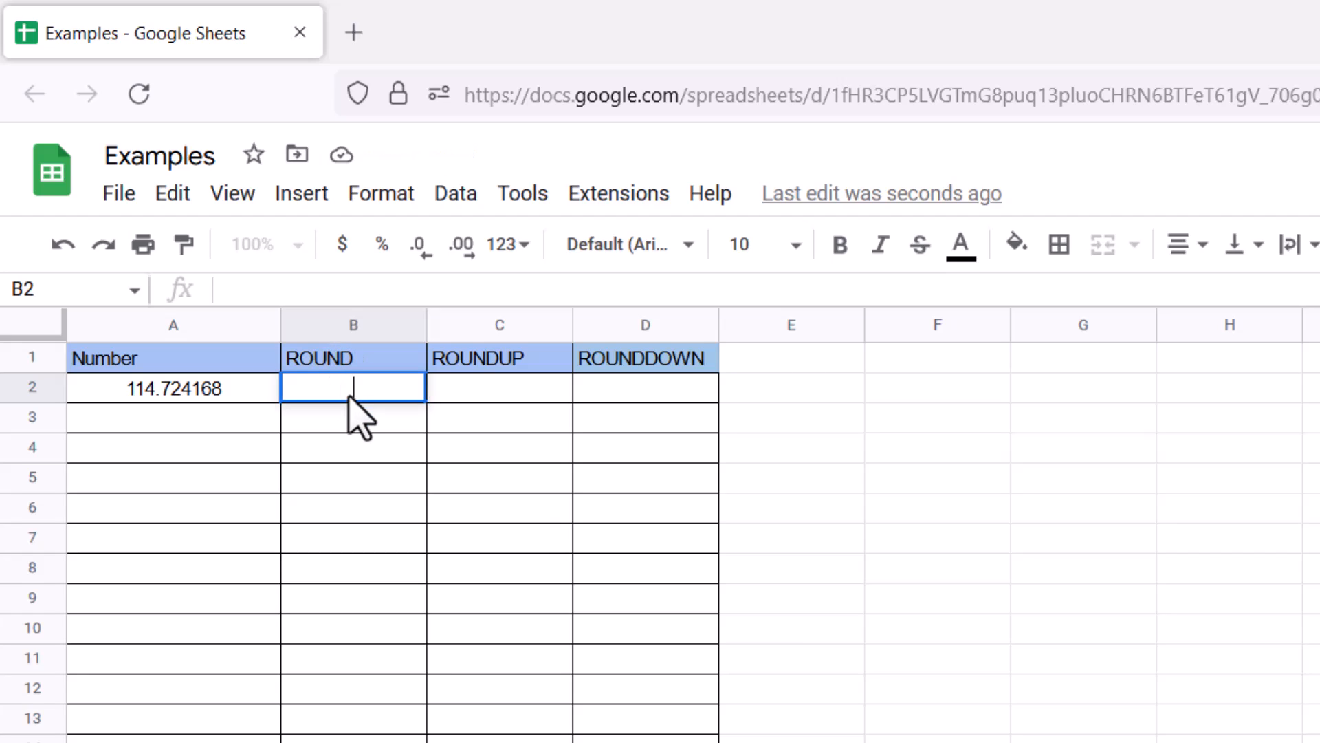
{"action": "type", "text": "="}
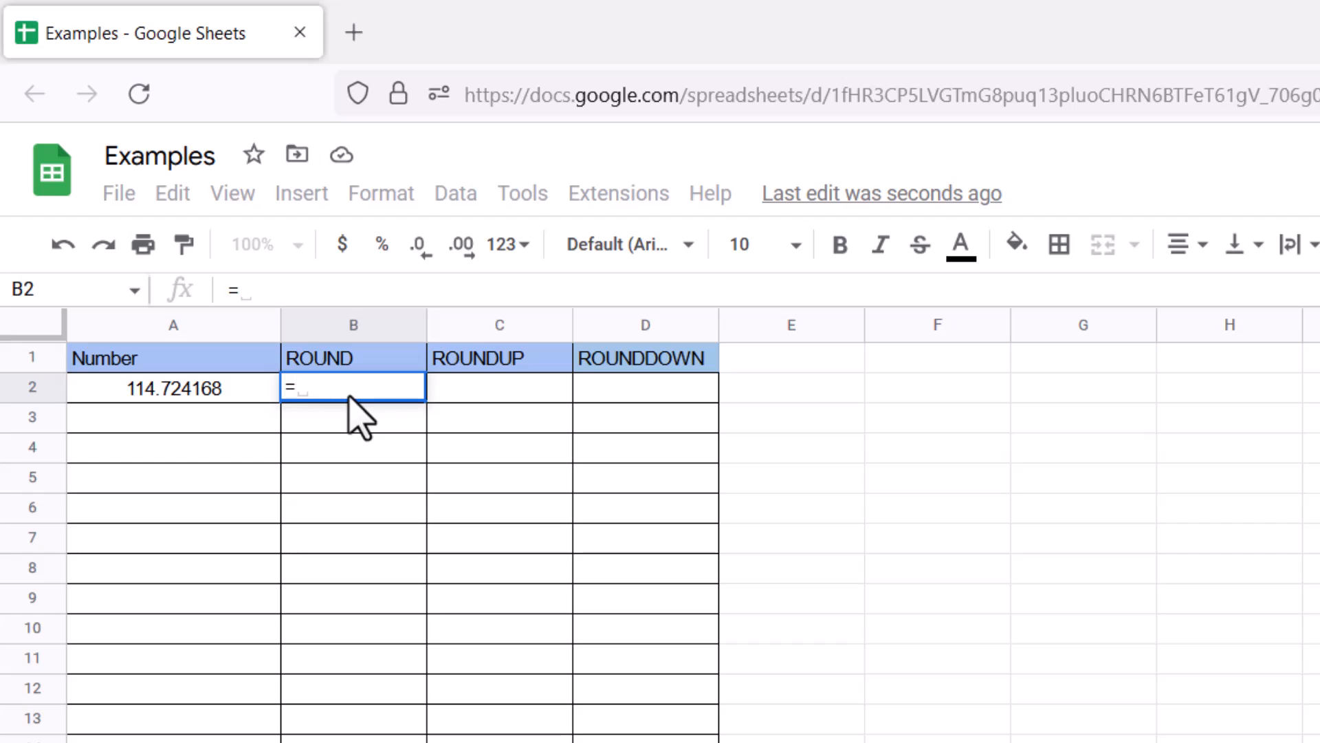
{"action": "type", "text": "ROUND("}
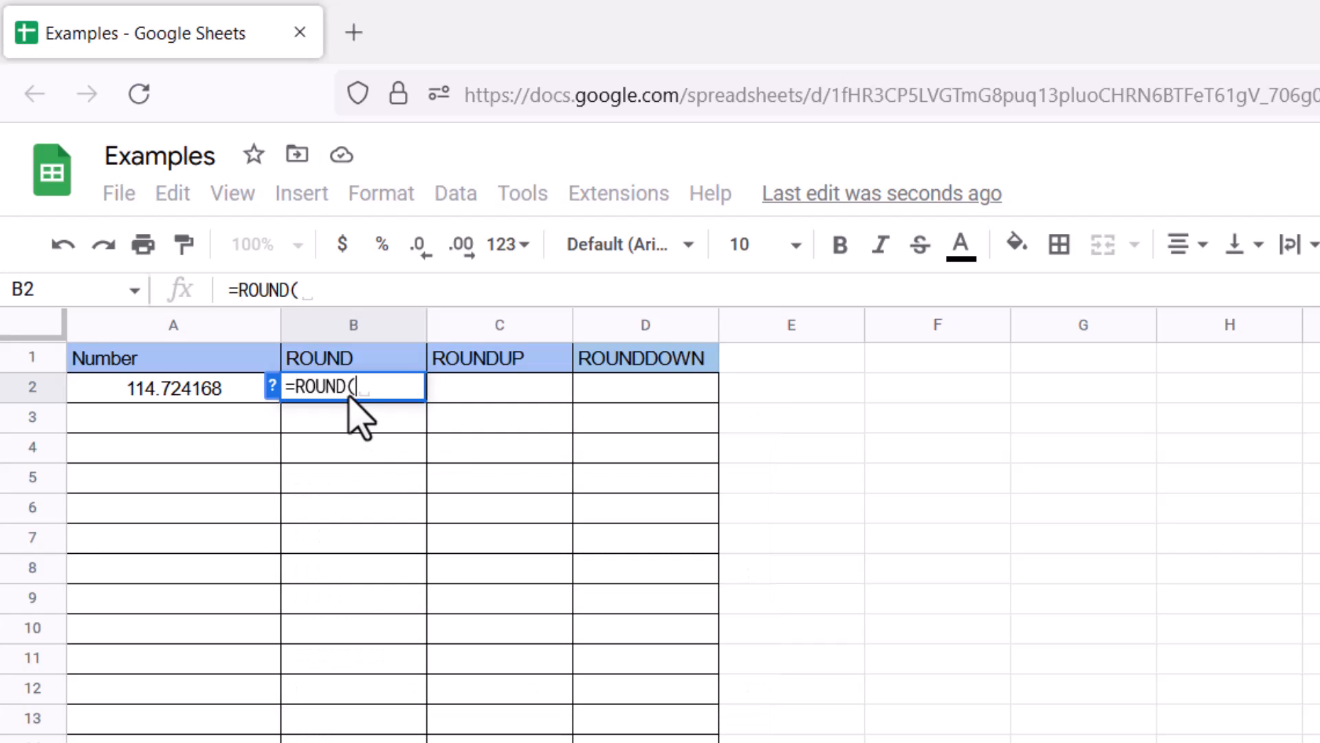
{"action": "type", "text": "A2,"}
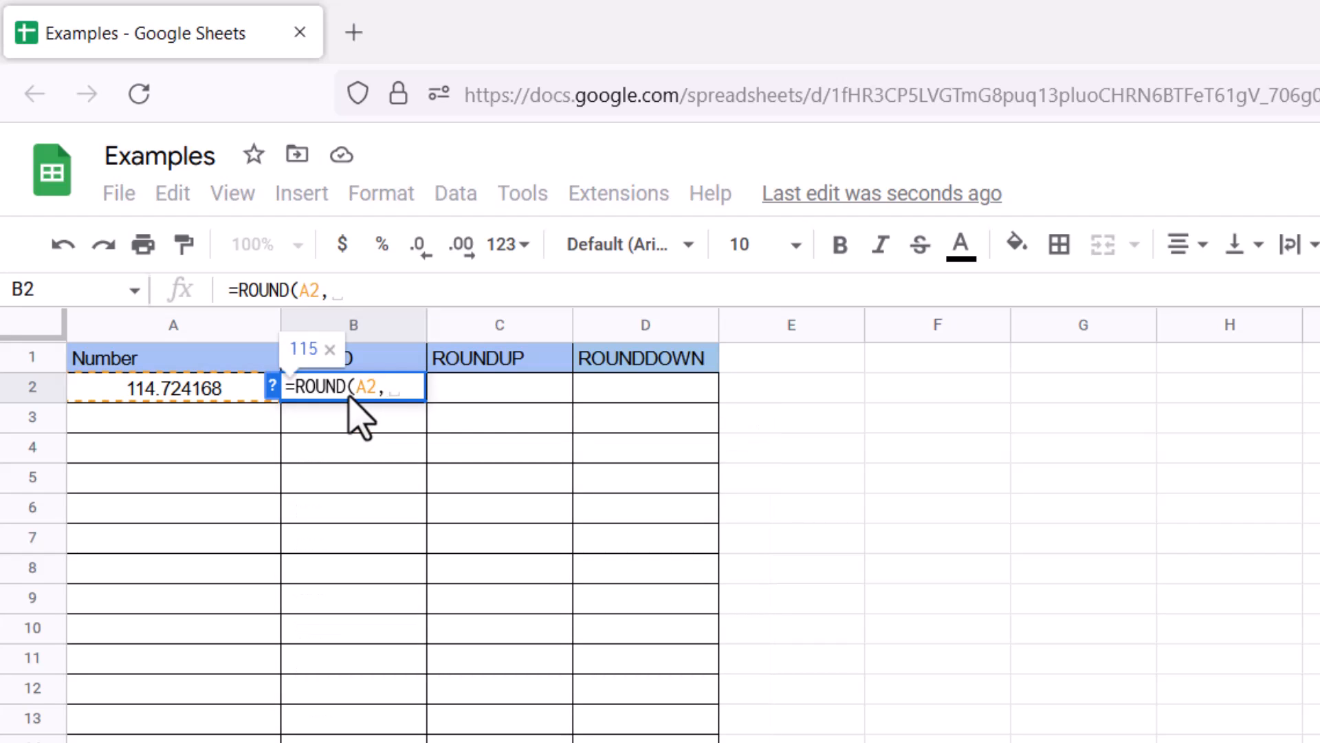
{"action": "type", "text": "3)"}
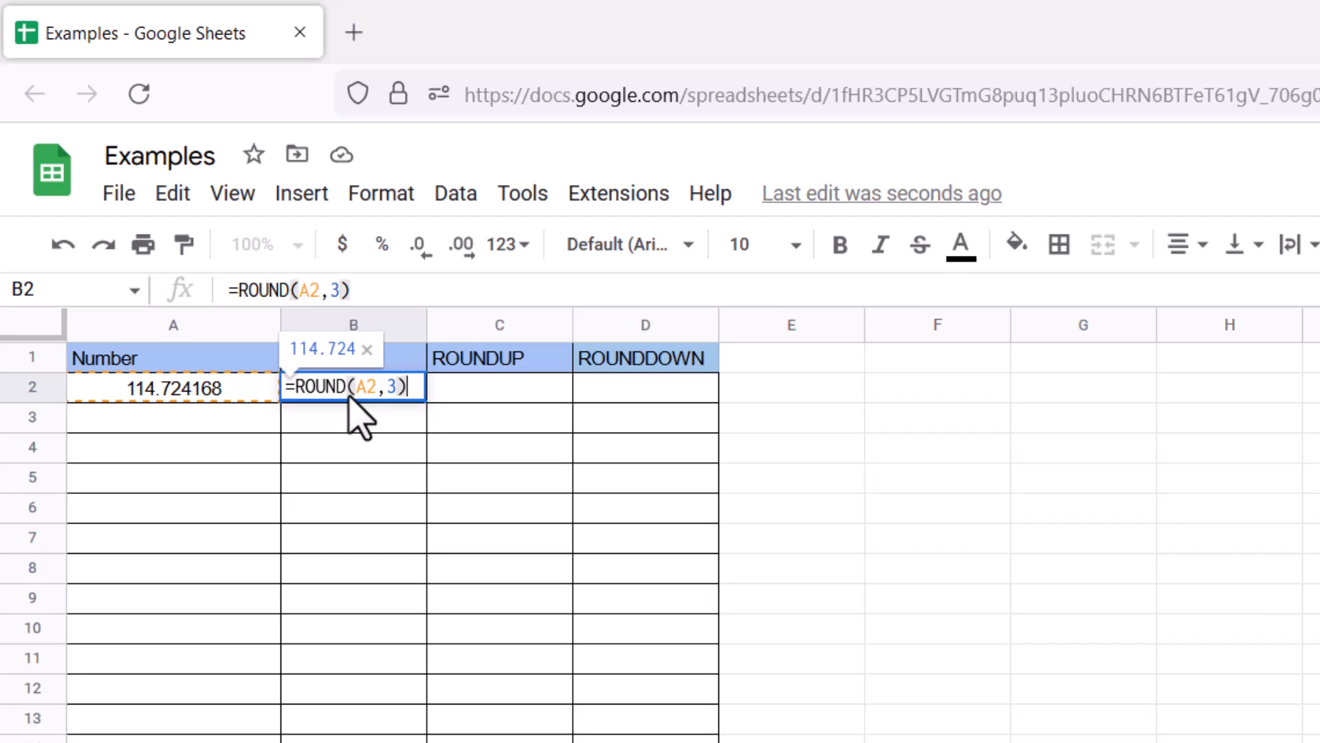
{"action": "key", "text": "Return"}
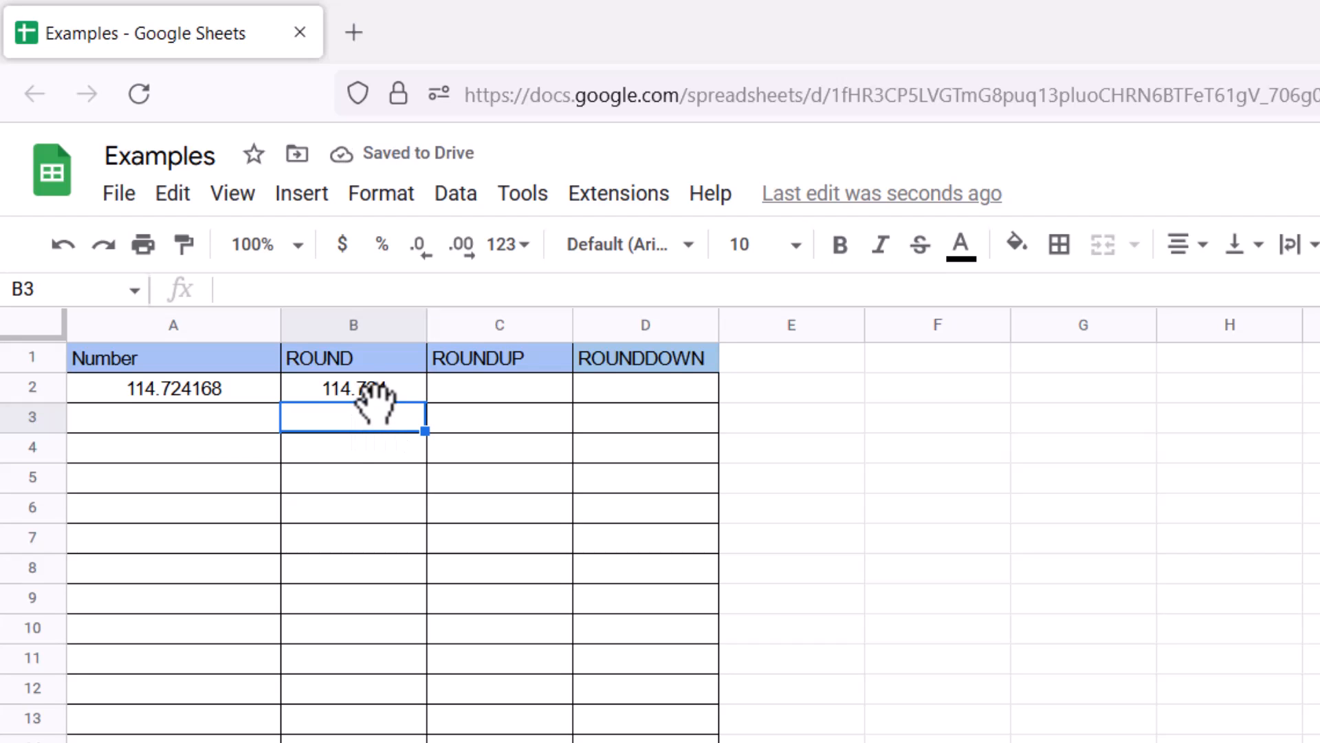
Enter the formula =ROUND(A2,2) in cell B3 to round the number to two decimal places
{"action": "type", "text": "=rou"}
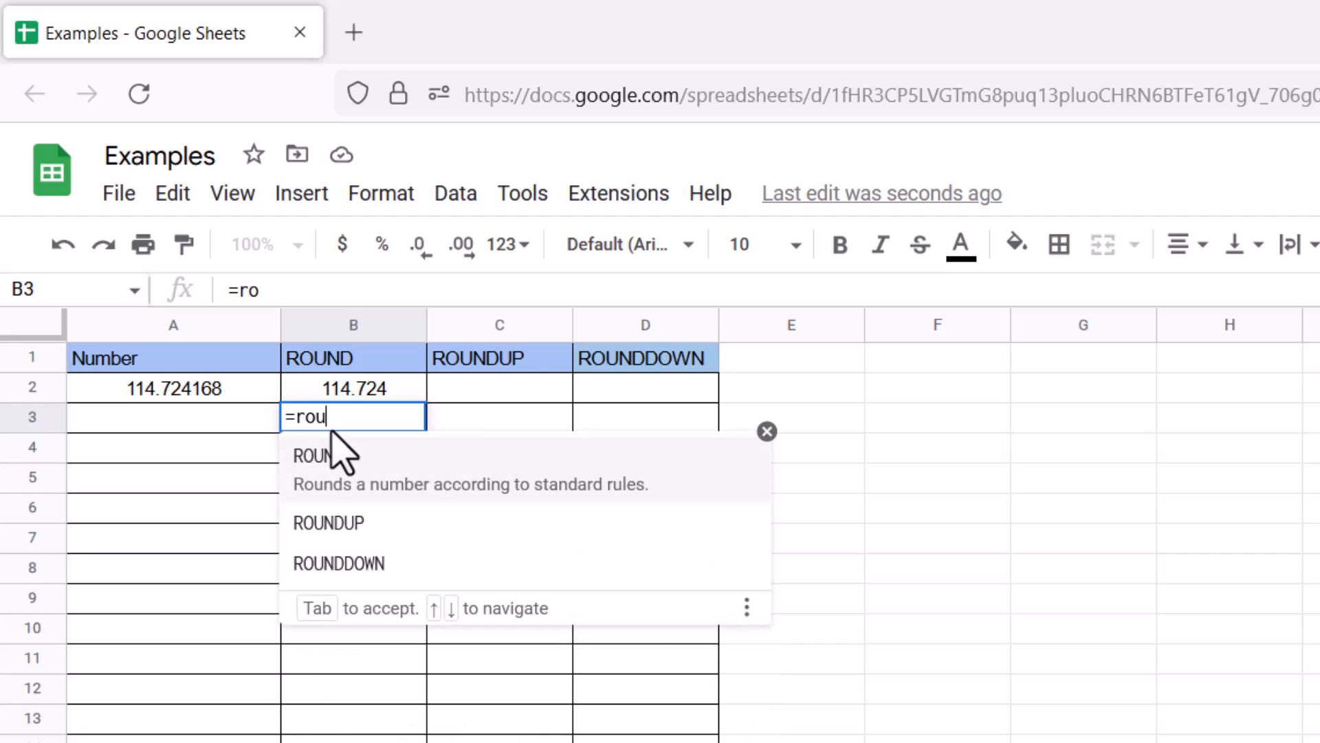
{"action": "type", "text": "n"}
{"action": "key", "text": "BackSpace"}
{"action": "key", "text": "BackSpace"}
{"action": "key", "text": "BackSpace"}
{"action": "key", "text": "BackSpace"}
{"action": "type", "text": "ROUND"}
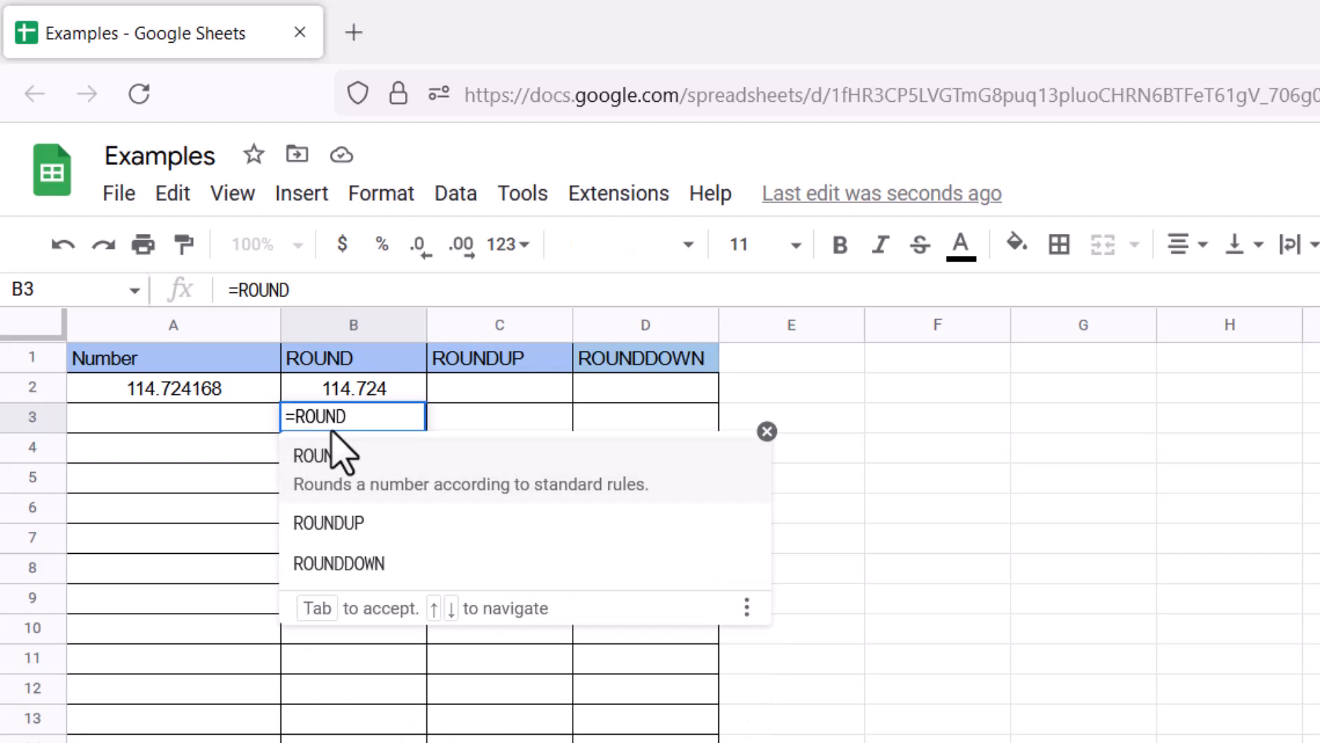
{"action": "type", "text": "(A2,"}
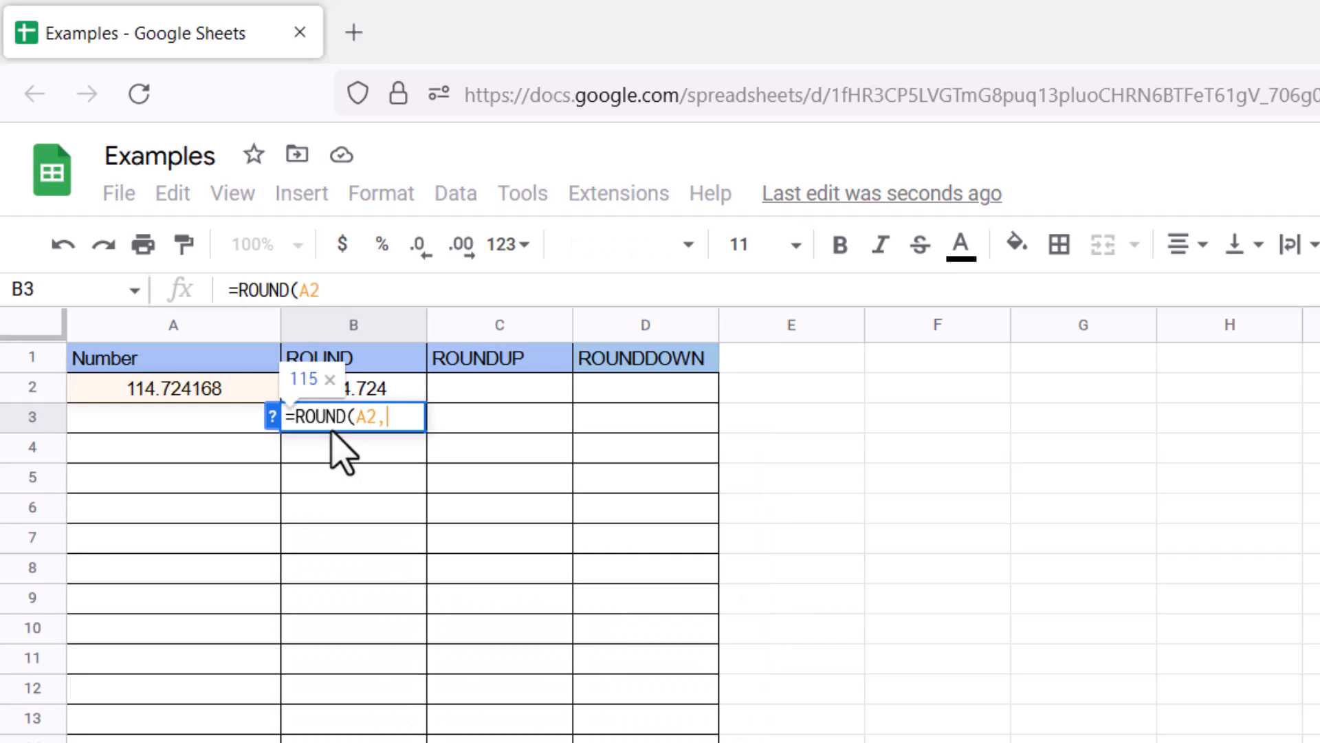
{"action": "type", "text": "2"}
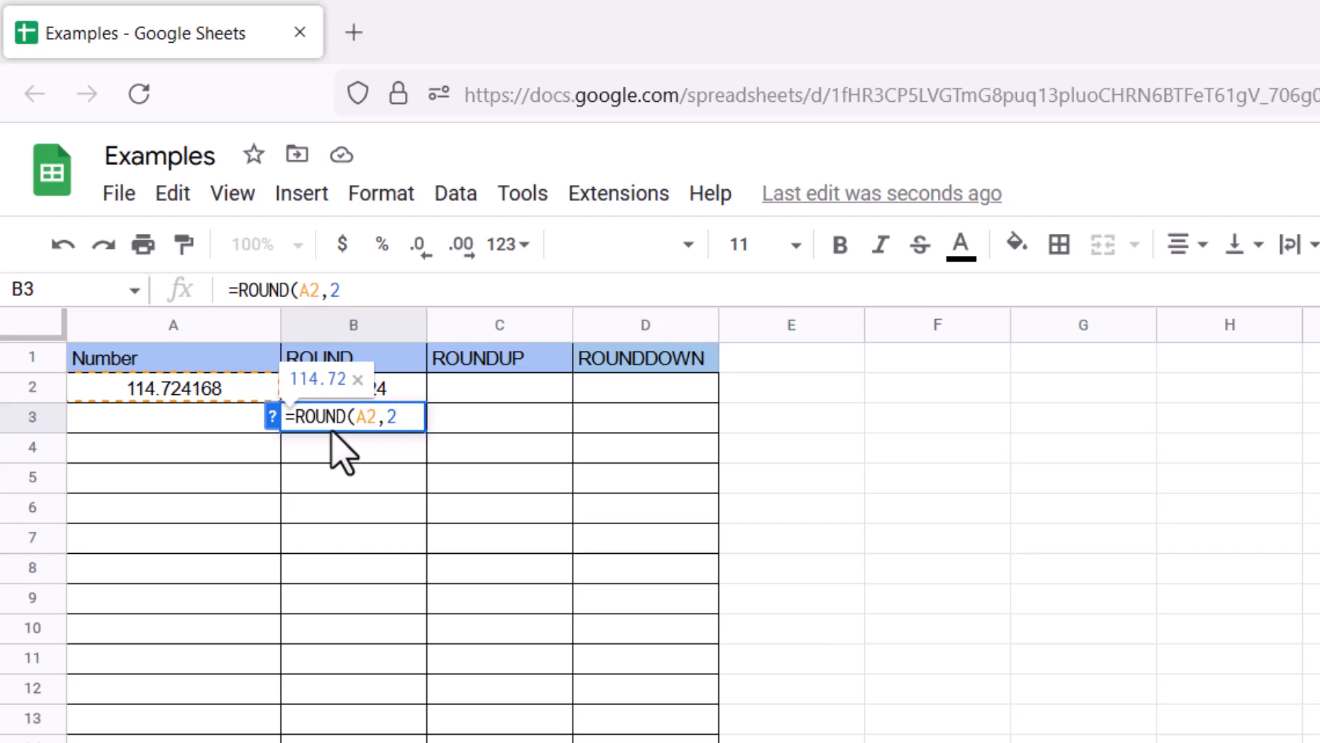
{"action": "type", "text": ")"}
{"action": "key", "text": "Return"}
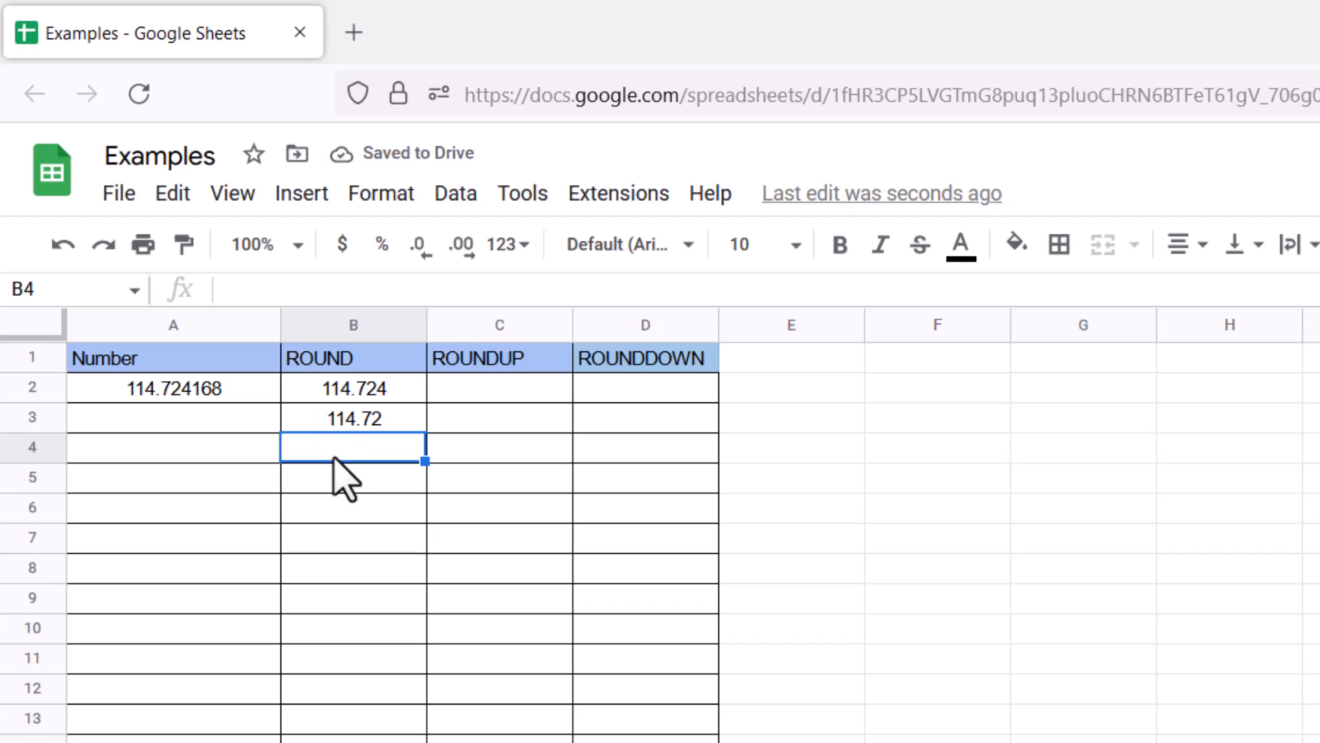
Enter the formula =ROUND(A2,1) in cell B4 to round the number to one decimal place
{"action": "double_click", "coordinate": [337, 451]}
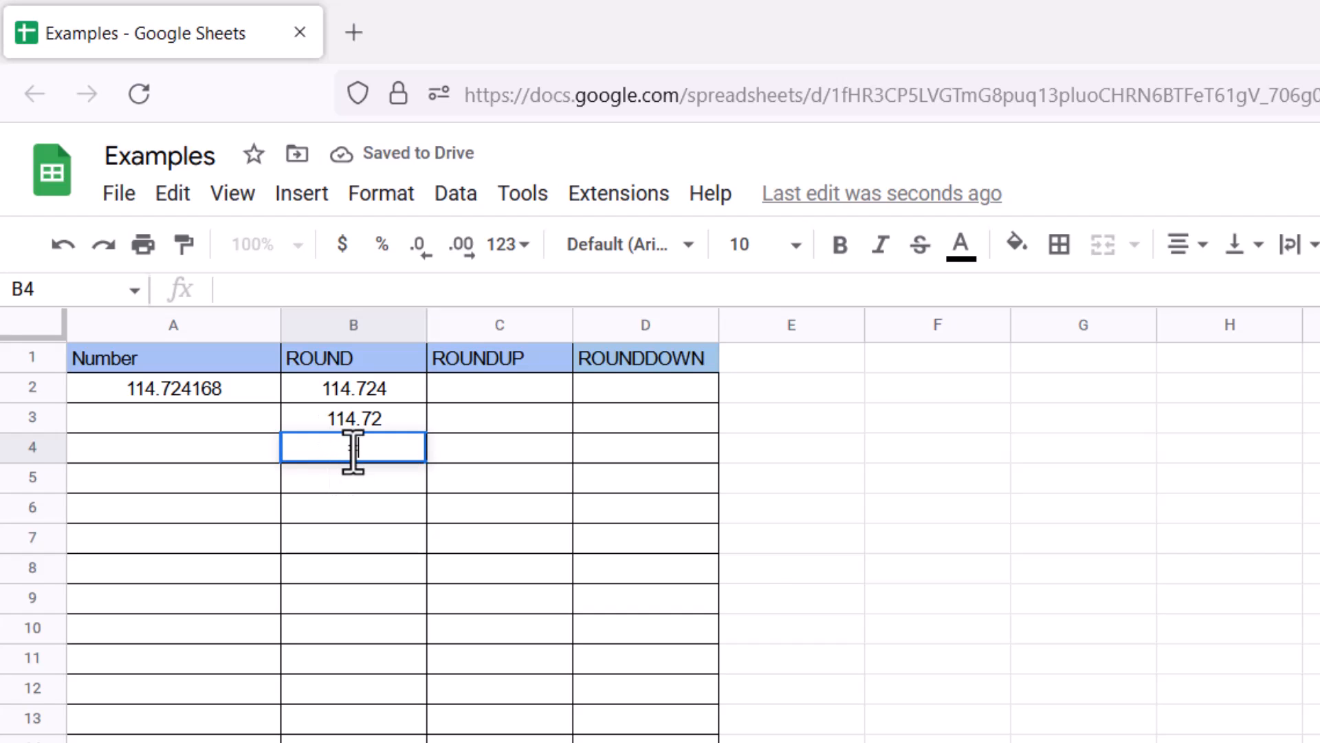
{"action": "type", "text": "=ROUND("}
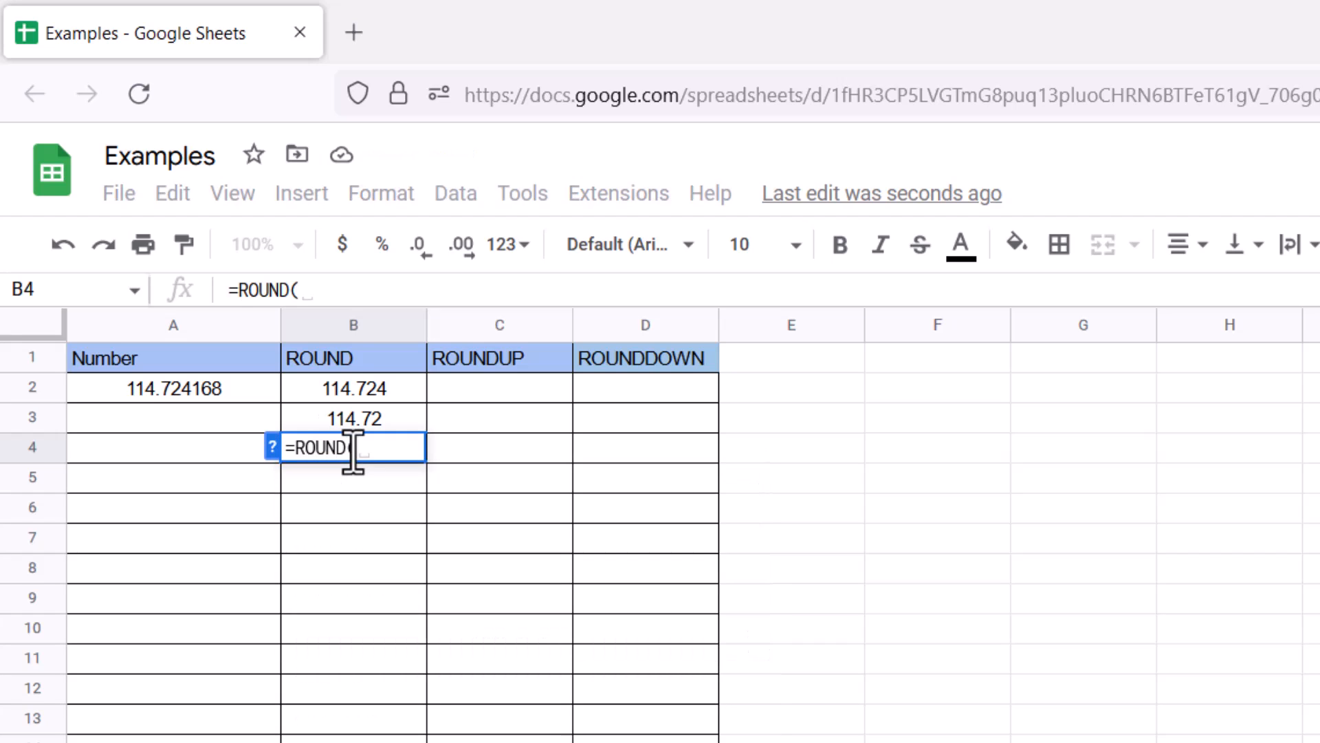
{"action": "type", "text": "A2,1"}
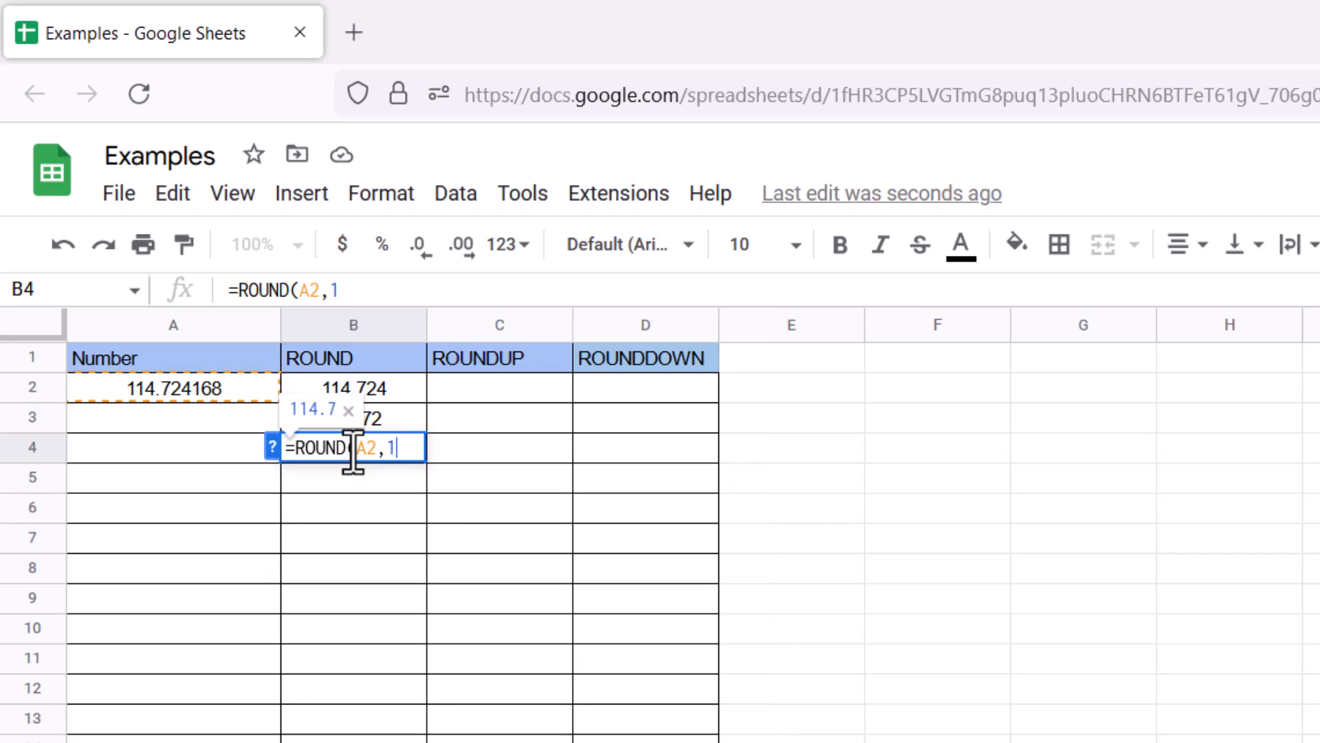
{"action": "type", "text": ")"}
{"action": "key", "text": "Return"}
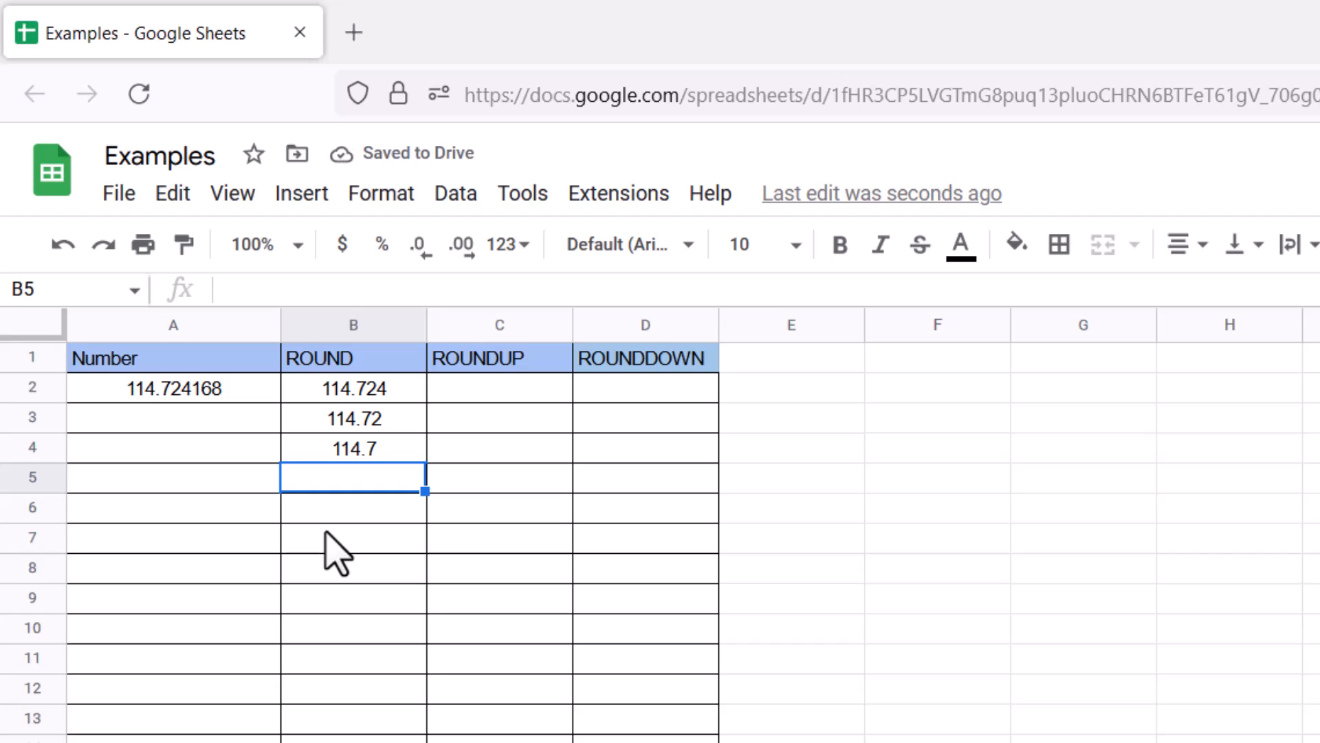
Enter the formula =ROUND(A2,0) in cell B5 to round the number to a whole number
{"action": "type", "text": "=ROUND"}
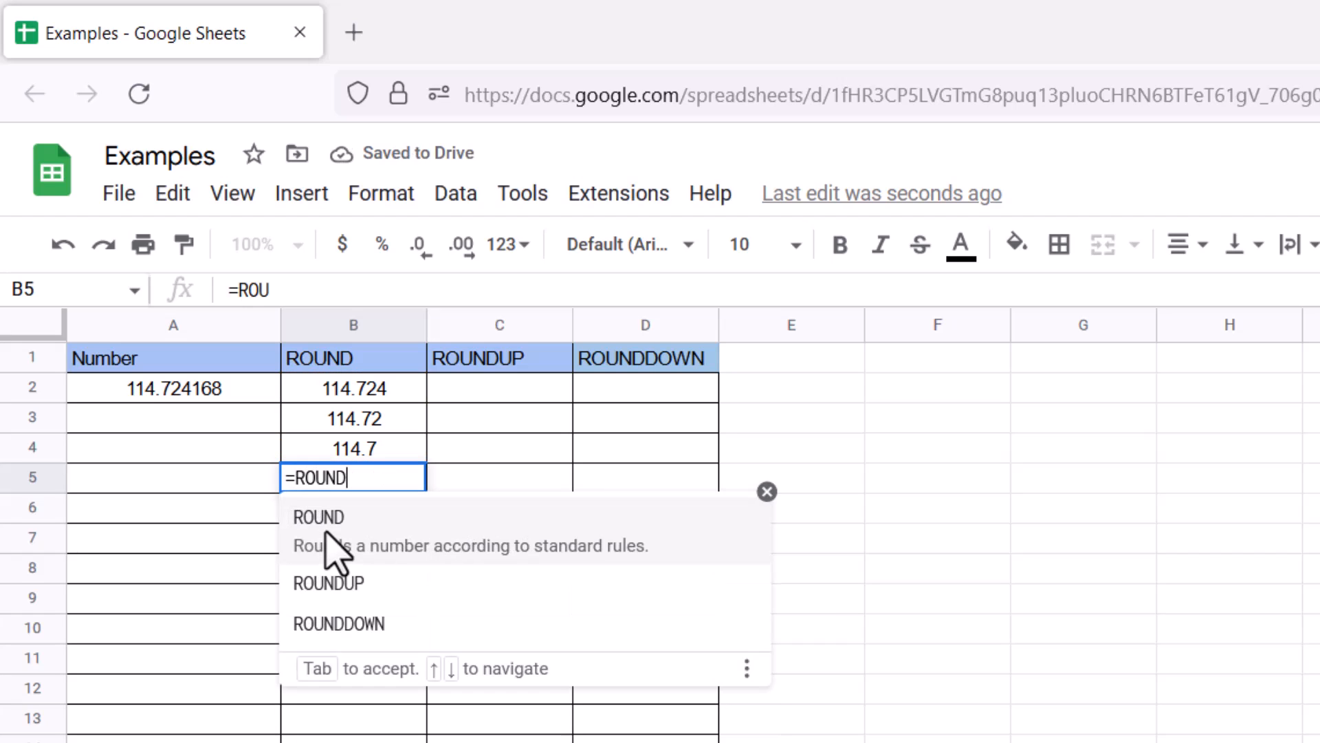
{"action": "type", "text": "("}
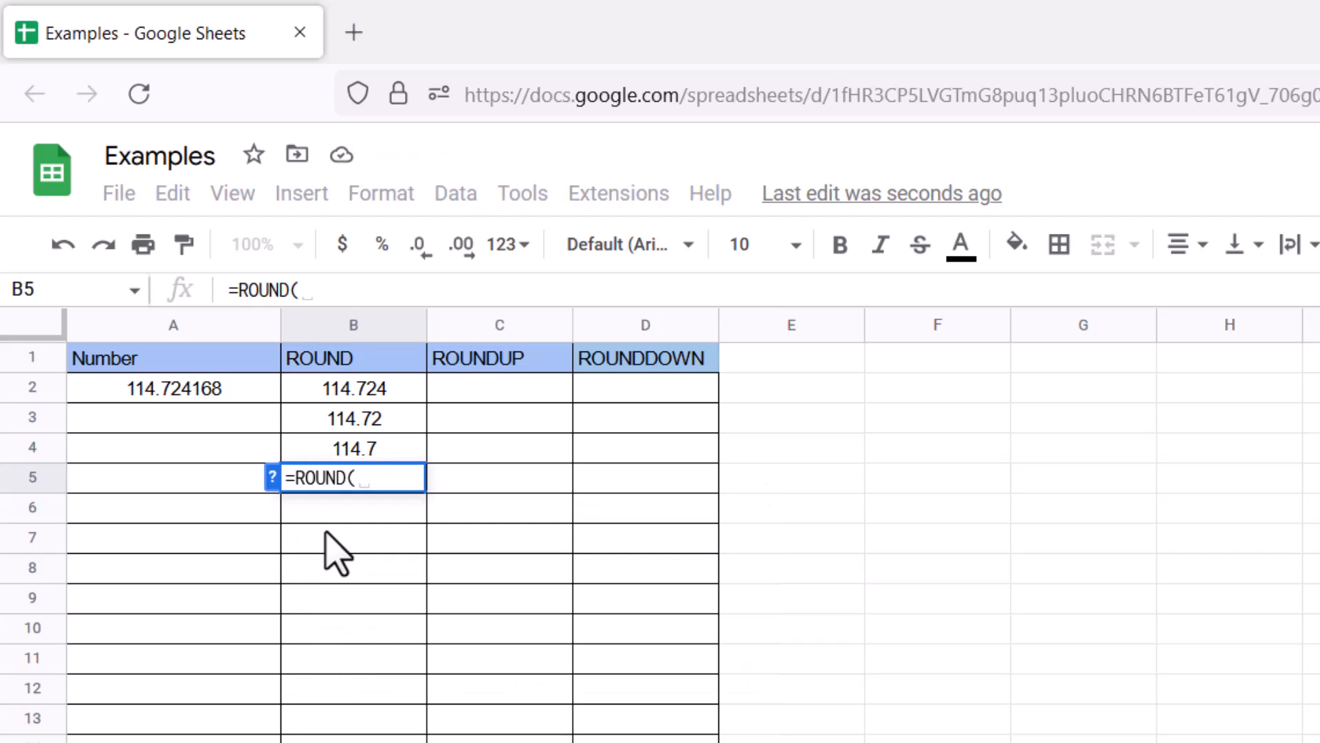
{"action": "type", "text": "A2,0"}
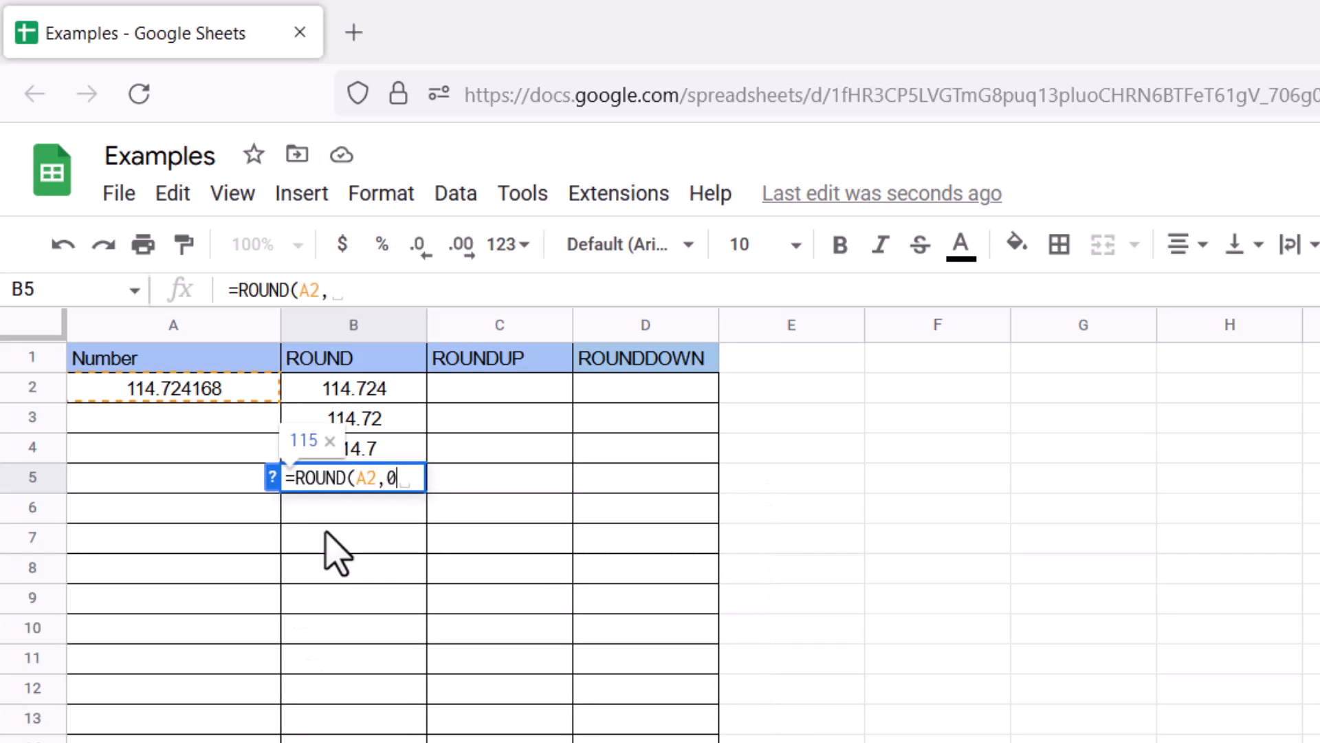
{"action": "type", "text": ")"}
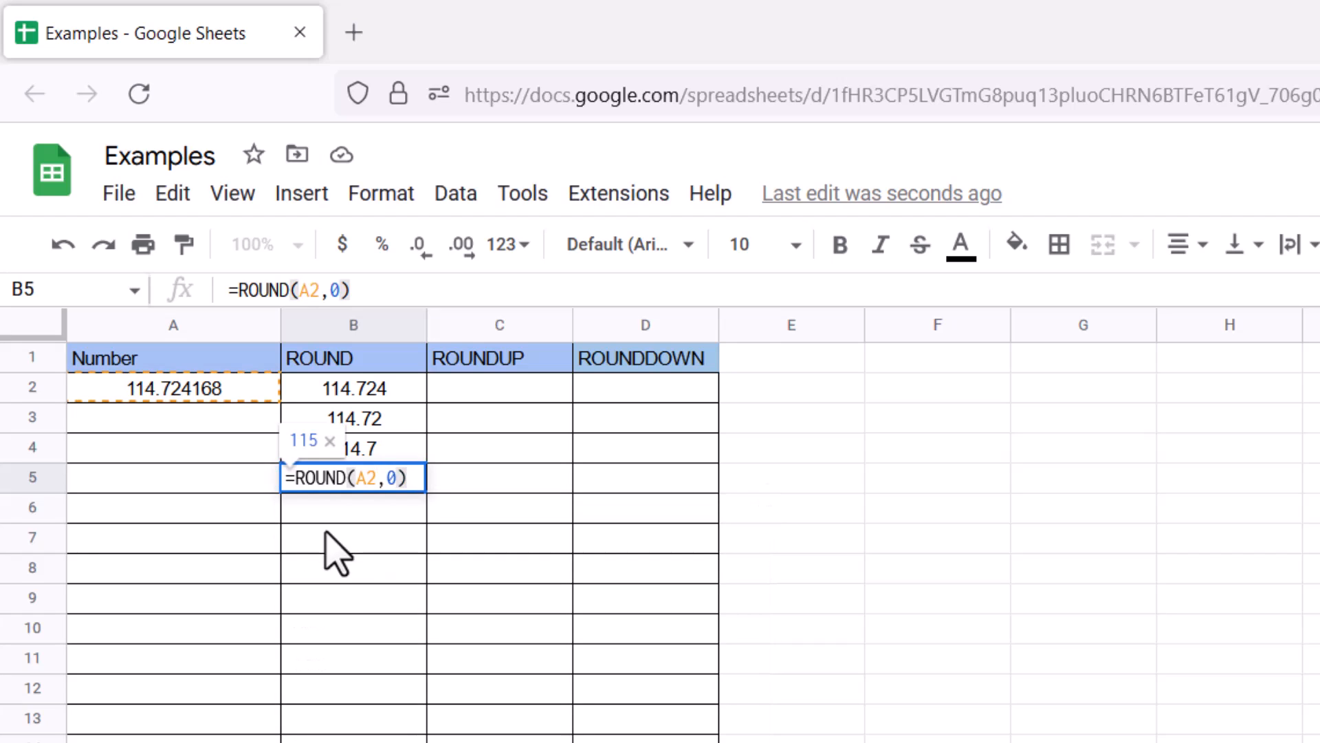
{"action": "key", "text": "Return"}
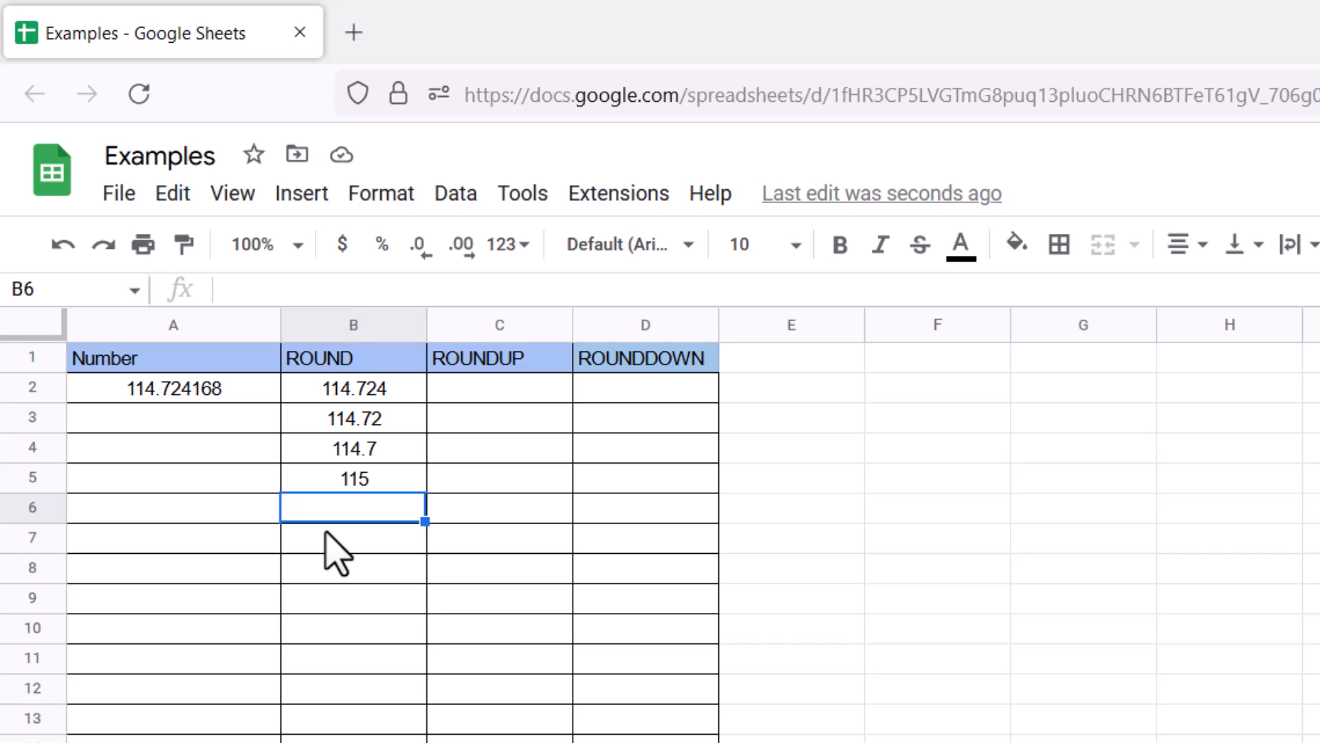
Enter the formula =ROUND(A2,-1) in cell B6 to round the number to the nearest ten
{"action": "key", "text": "F5"}
{"action": "double_click", "coordinate": [323, 514]}
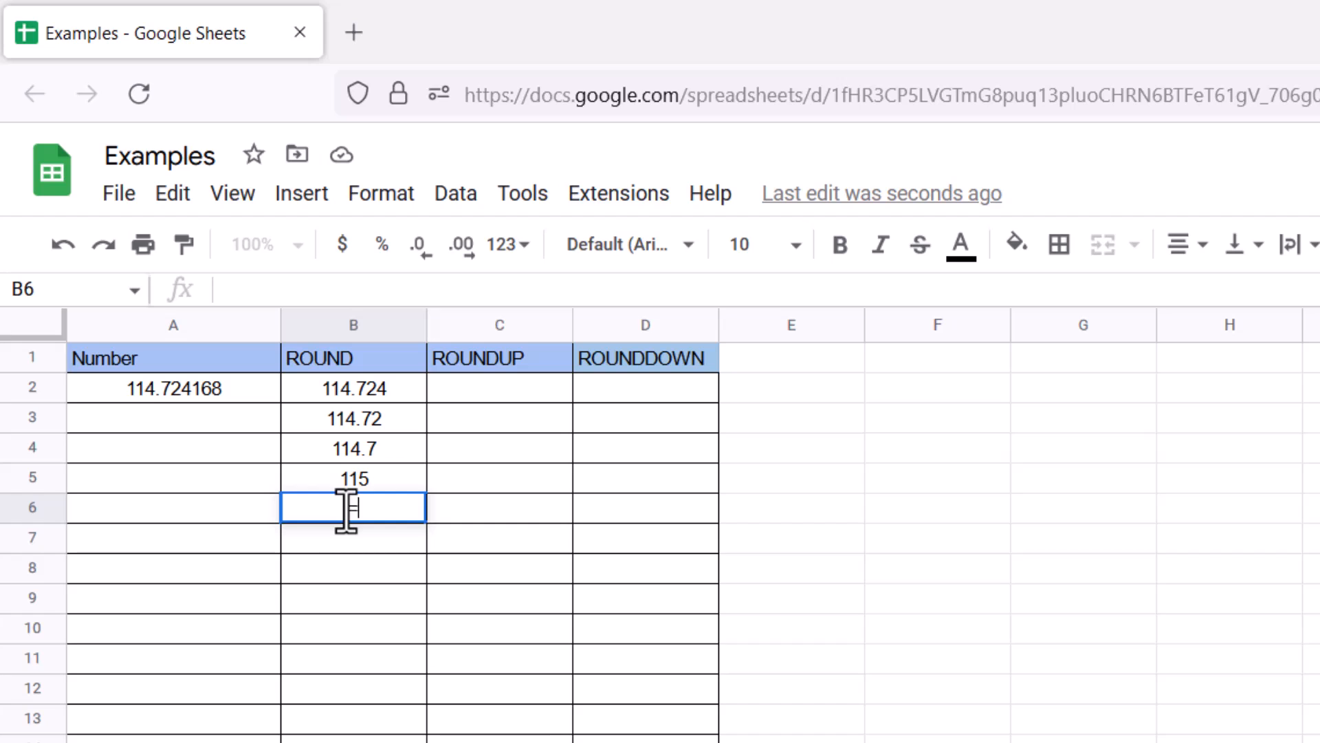
{"action": "type", "text": "=ROUND"}
{"action": "key", "text": "Tab"}
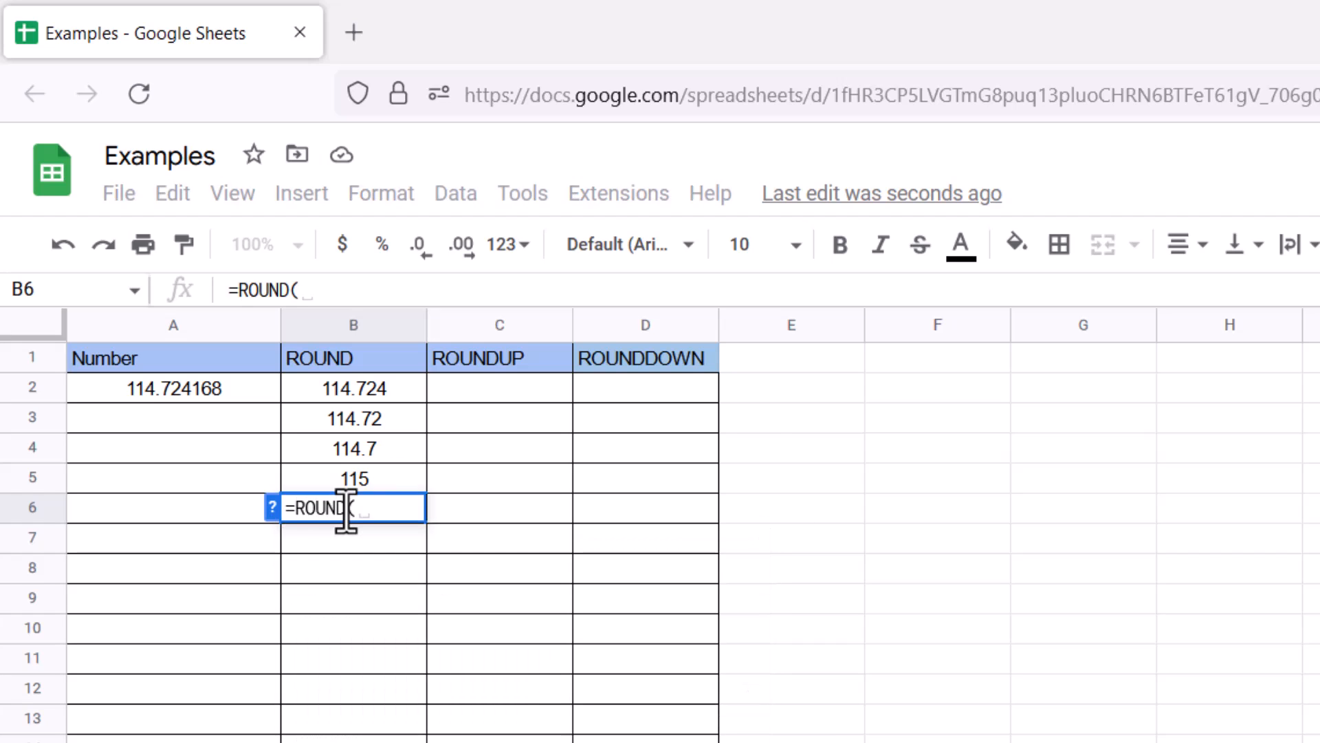
{"action": "type", "text": "A2,"}
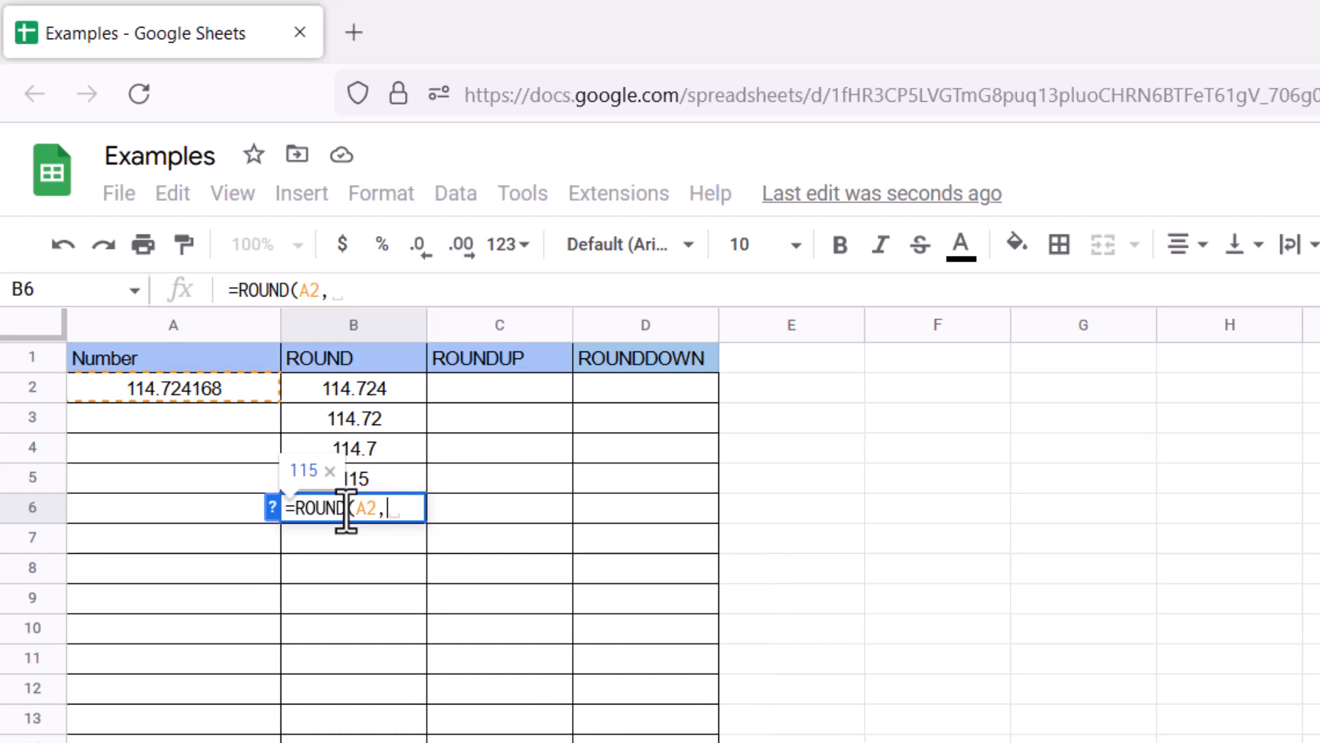
{"action": "type", "text": "-1)"}
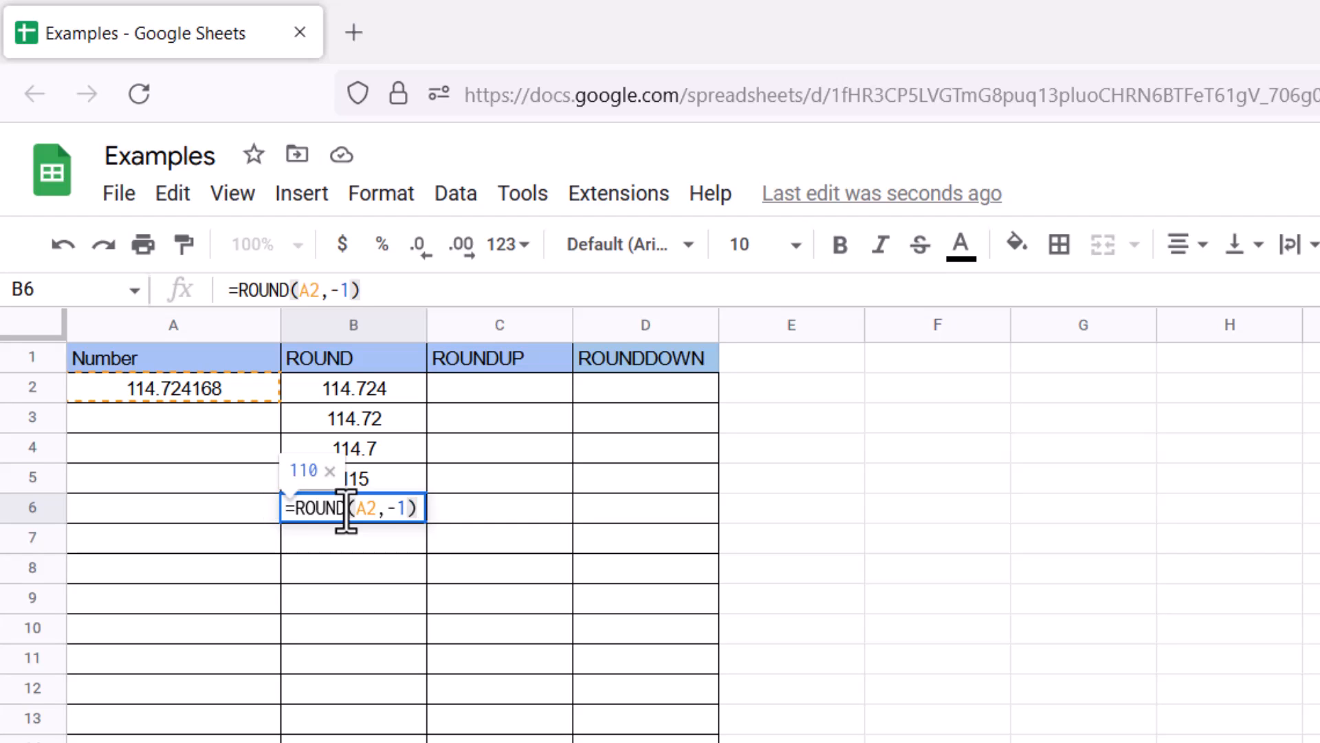
{"action": "key", "text": "Return"}
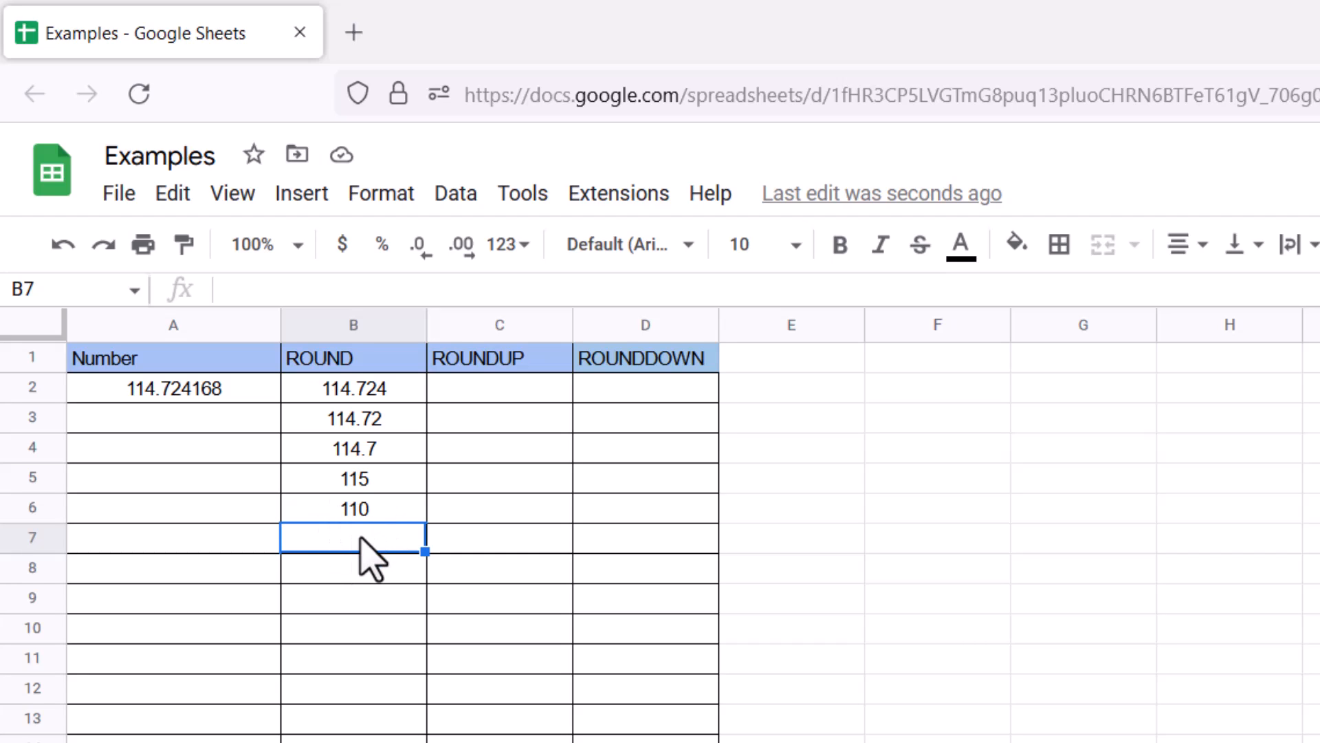
Enter the formula =ROUND(A2,-2) in cell B7 to round the number to the nearest hundred
{"action": "double_click", "coordinate": [380, 545]}
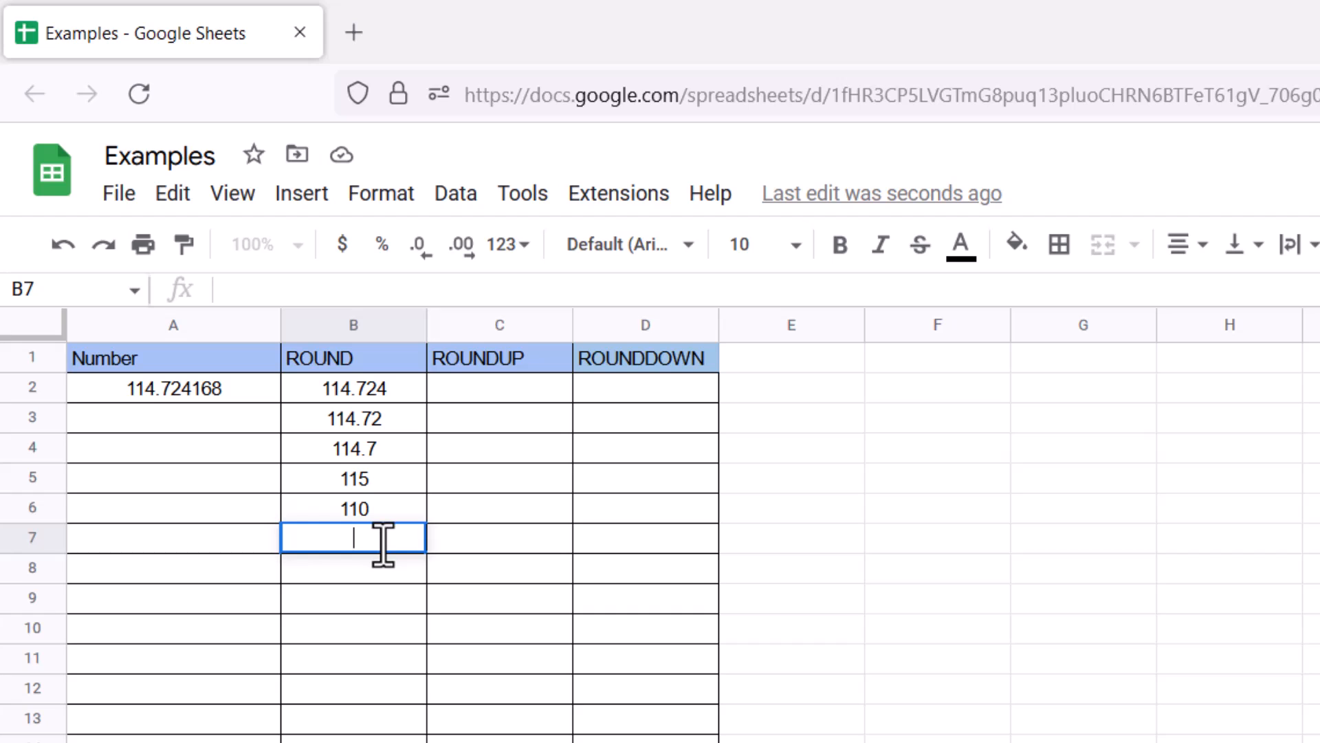
{"action": "type", "text": "=ROUND"}
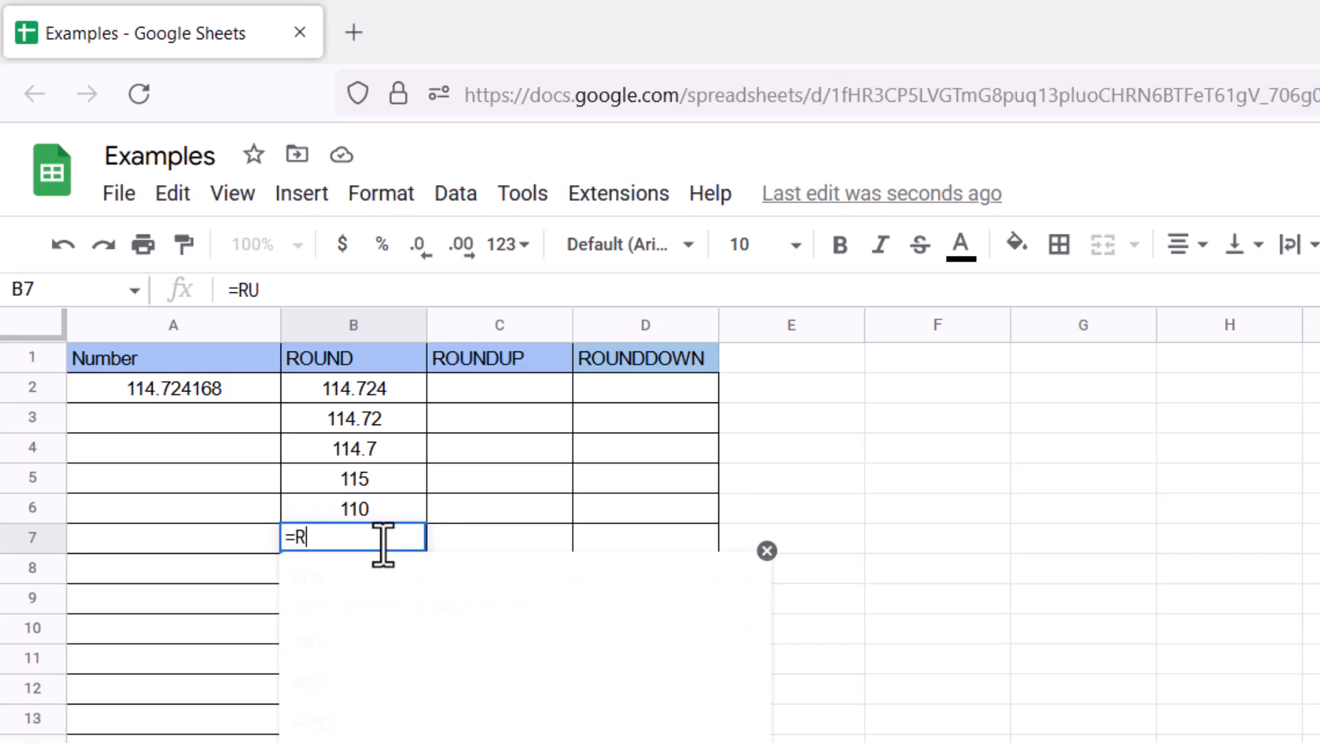
{"action": "type", "text": "(A2"}
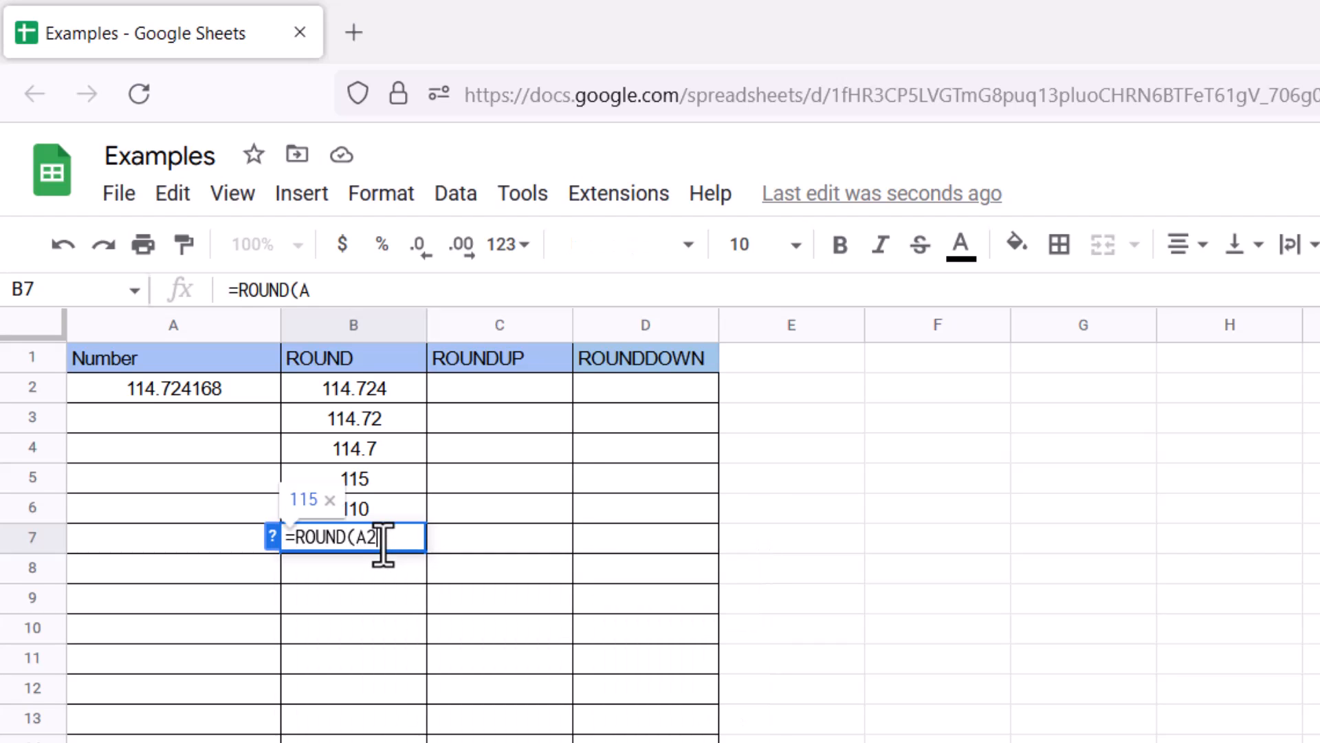
{"action": "type", "text": ",-2"}
{"action": "key", "text": "Return"}
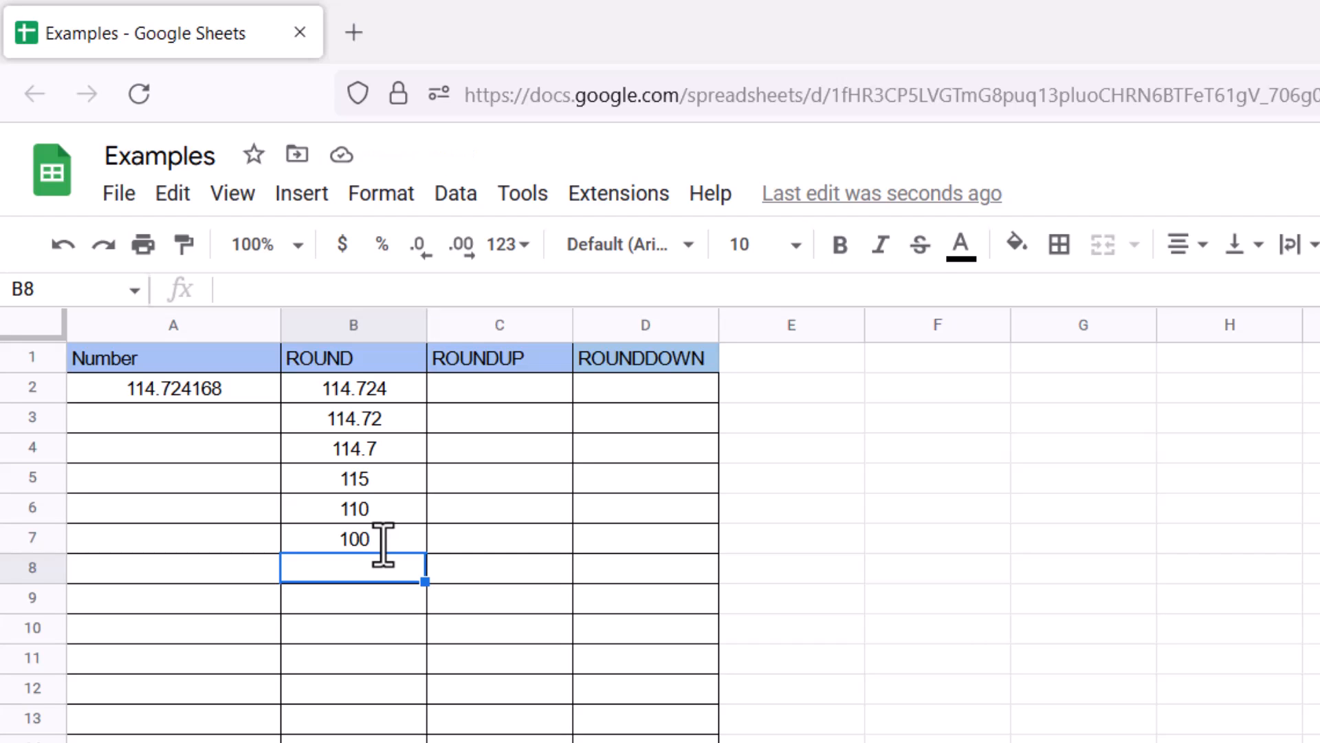
Enter the formula =ROUND(A2,-3) in cell B8 to round the number to the nearest thousand
{"action": "type", "text": "=ROUN"}
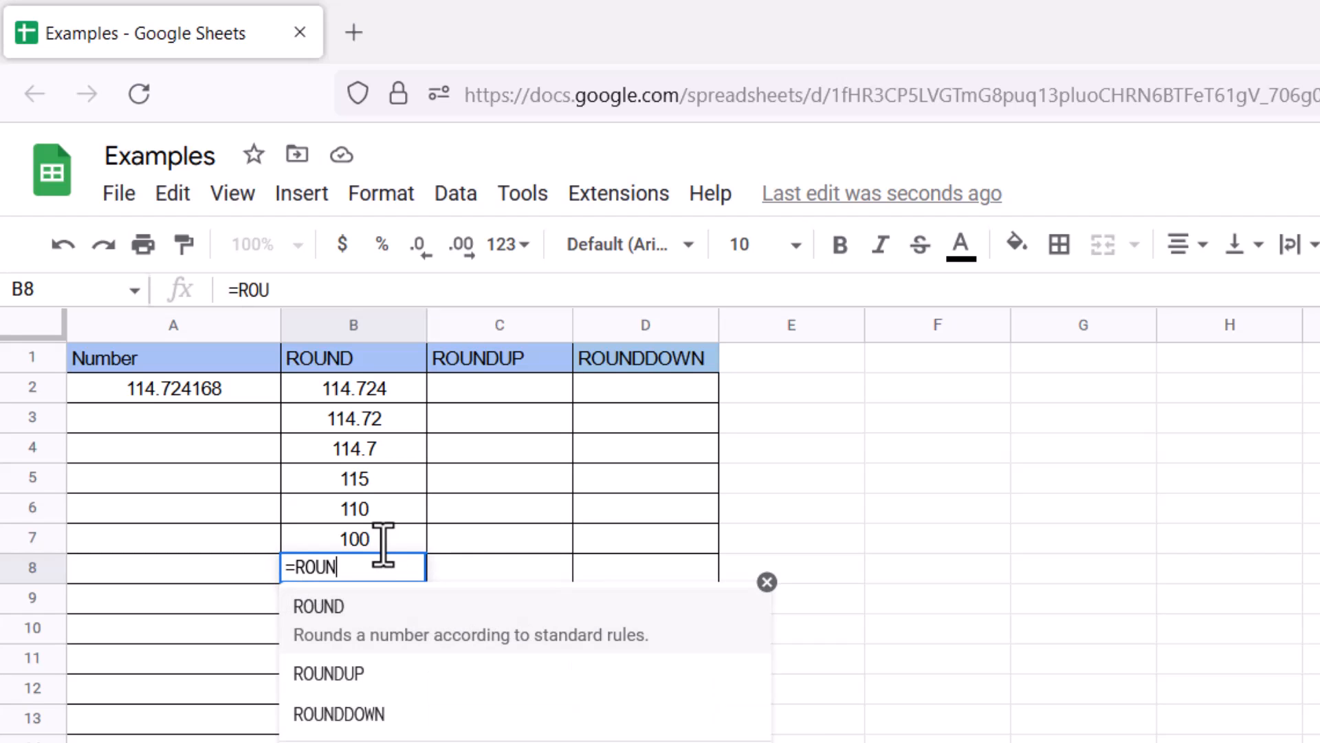
{"action": "type", "text": "D(A2,"}
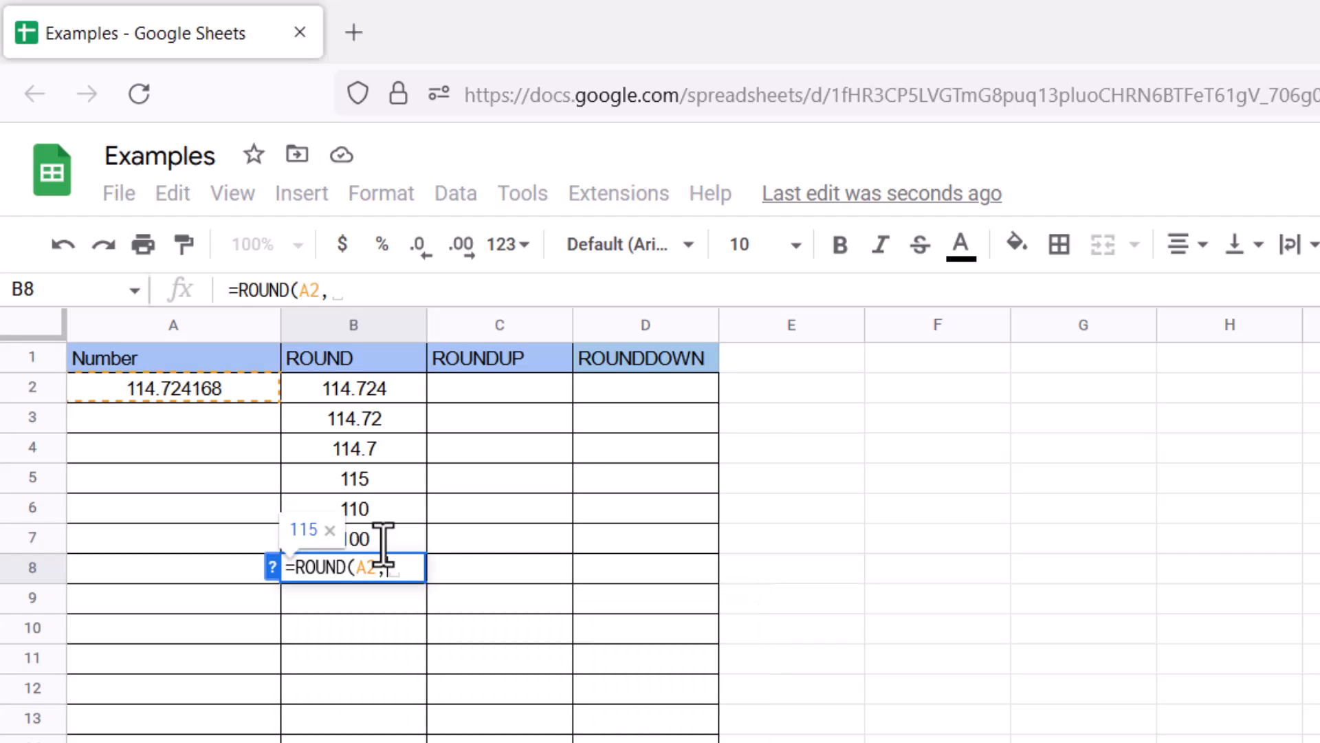
{"action": "type", "text": "-3)"}
{"action": "key", "text": "Return"}
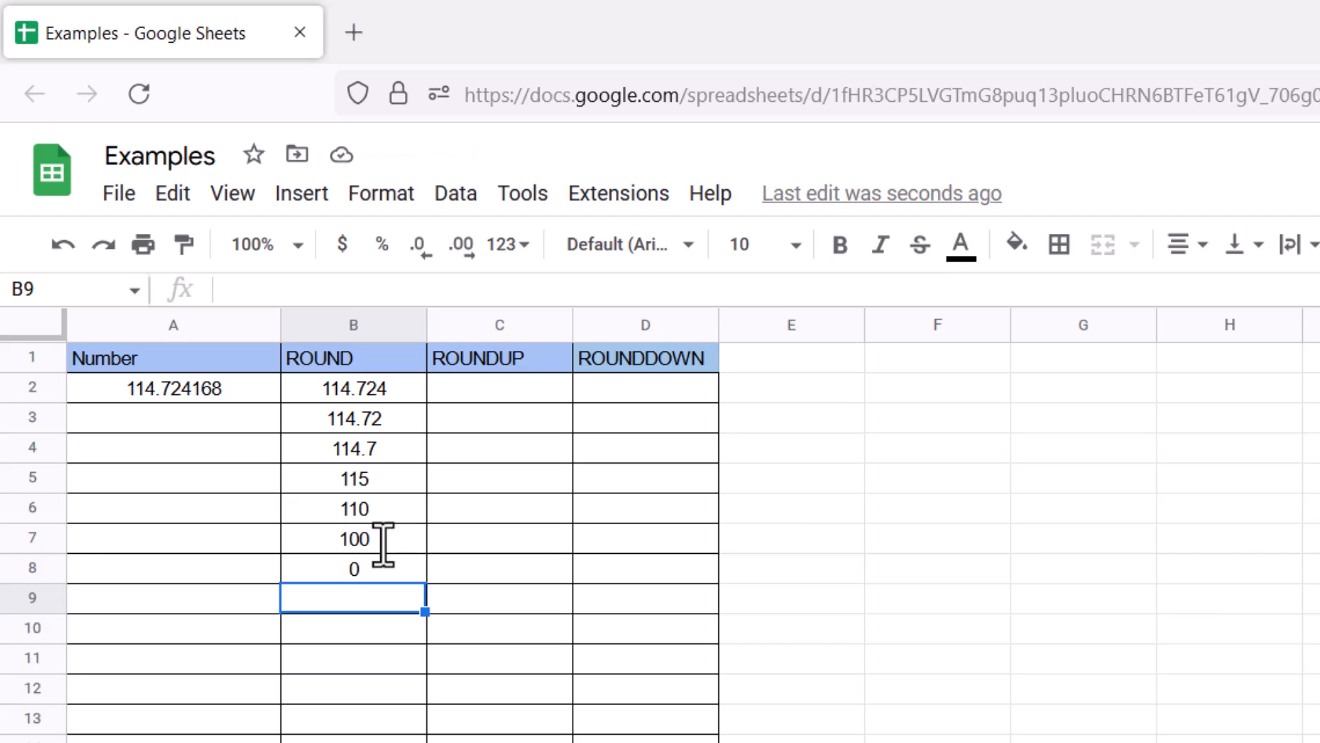
Enter the formula =ROUNDUP(A2,3) in cell C2 to round the number up to three decimal places
{"action": "left_click", "coordinate": [466, 391]}
{"action": "type", "text": "="}
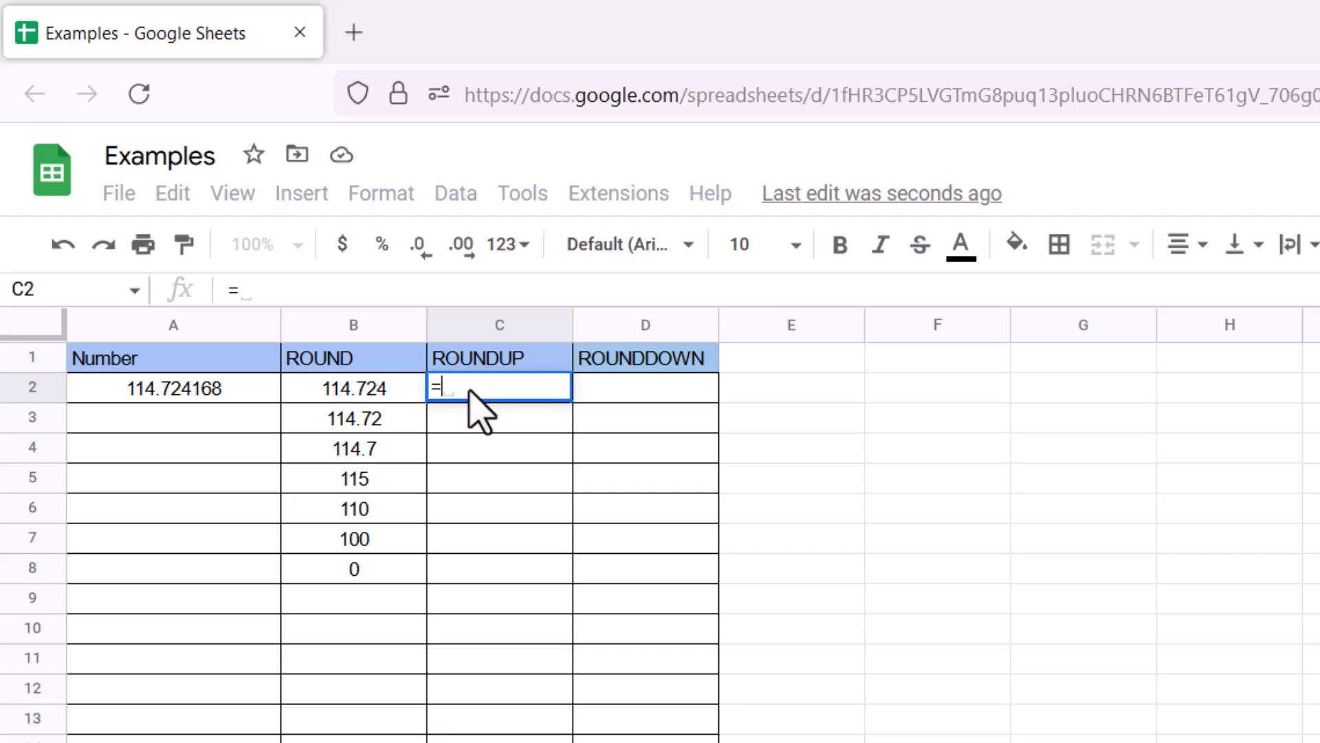
{"action": "type", "text": "ROUNDUP("}
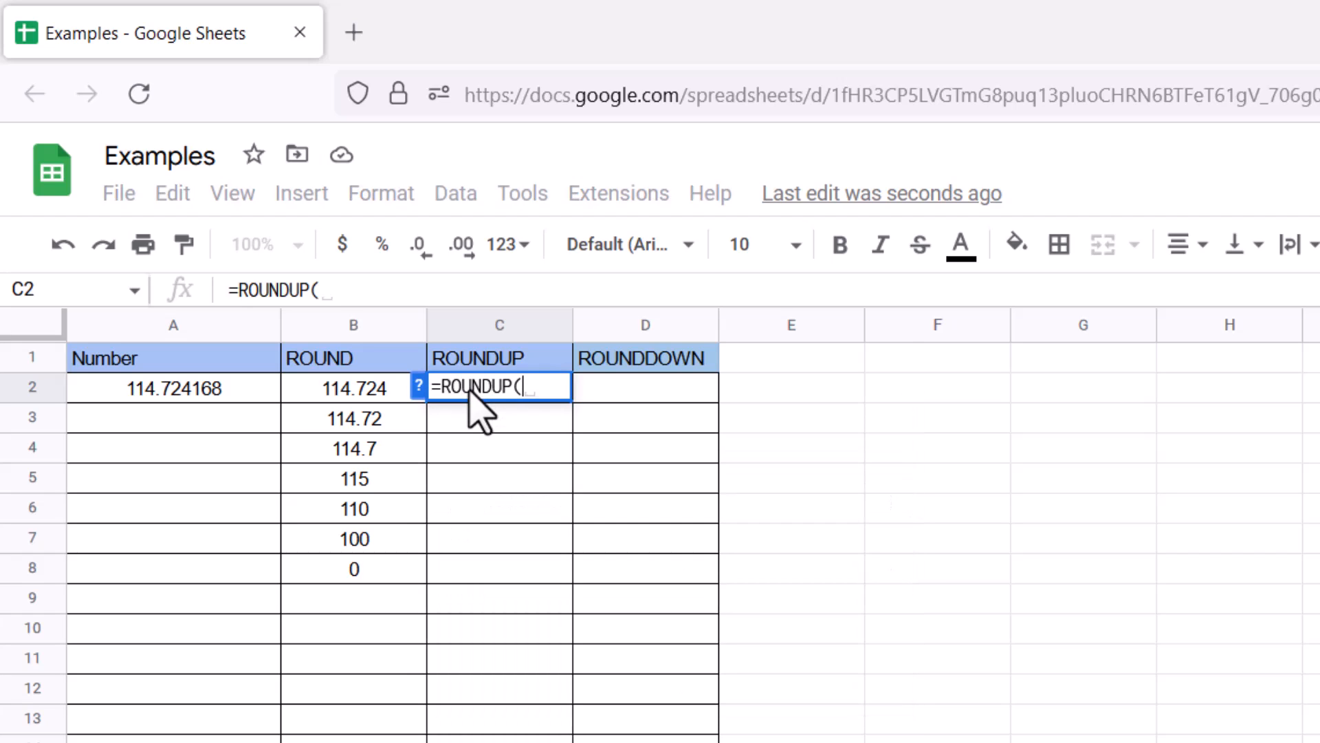
{"action": "type", "text": "A2,"}
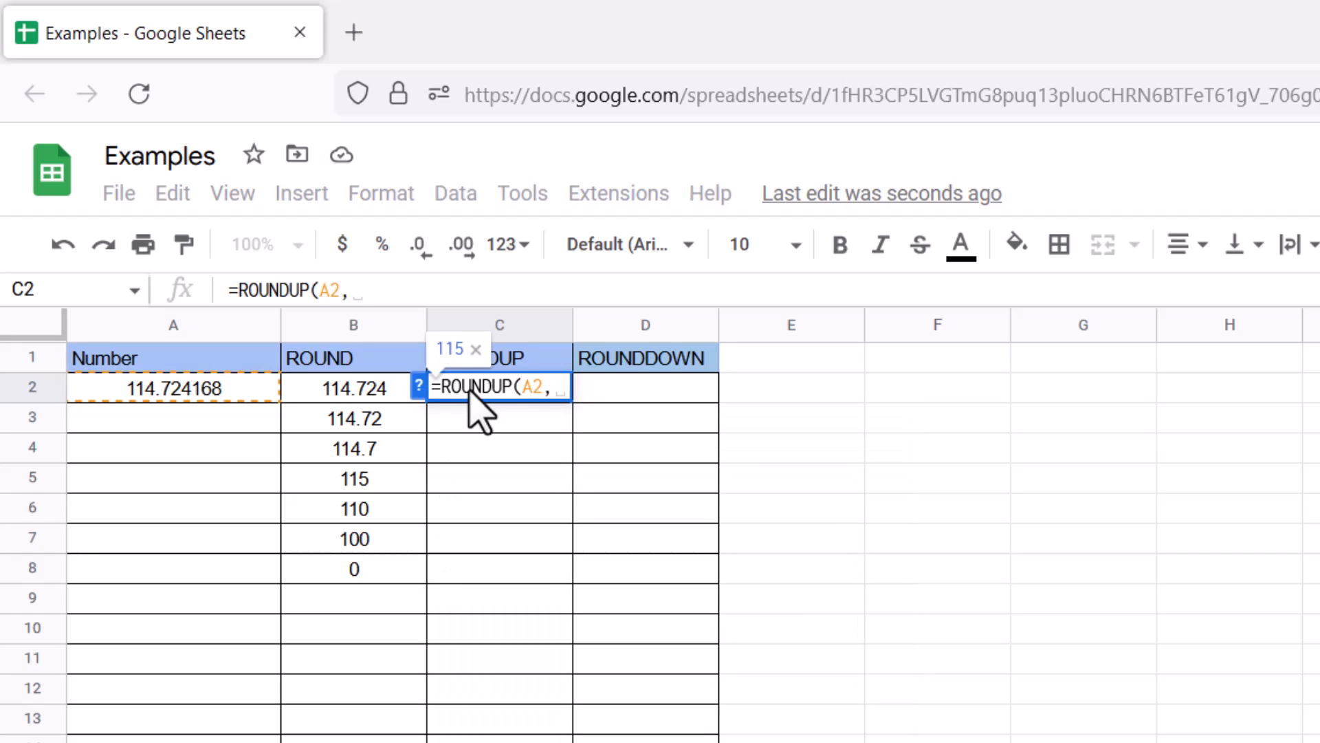
{"action": "type", "text": "3)"}
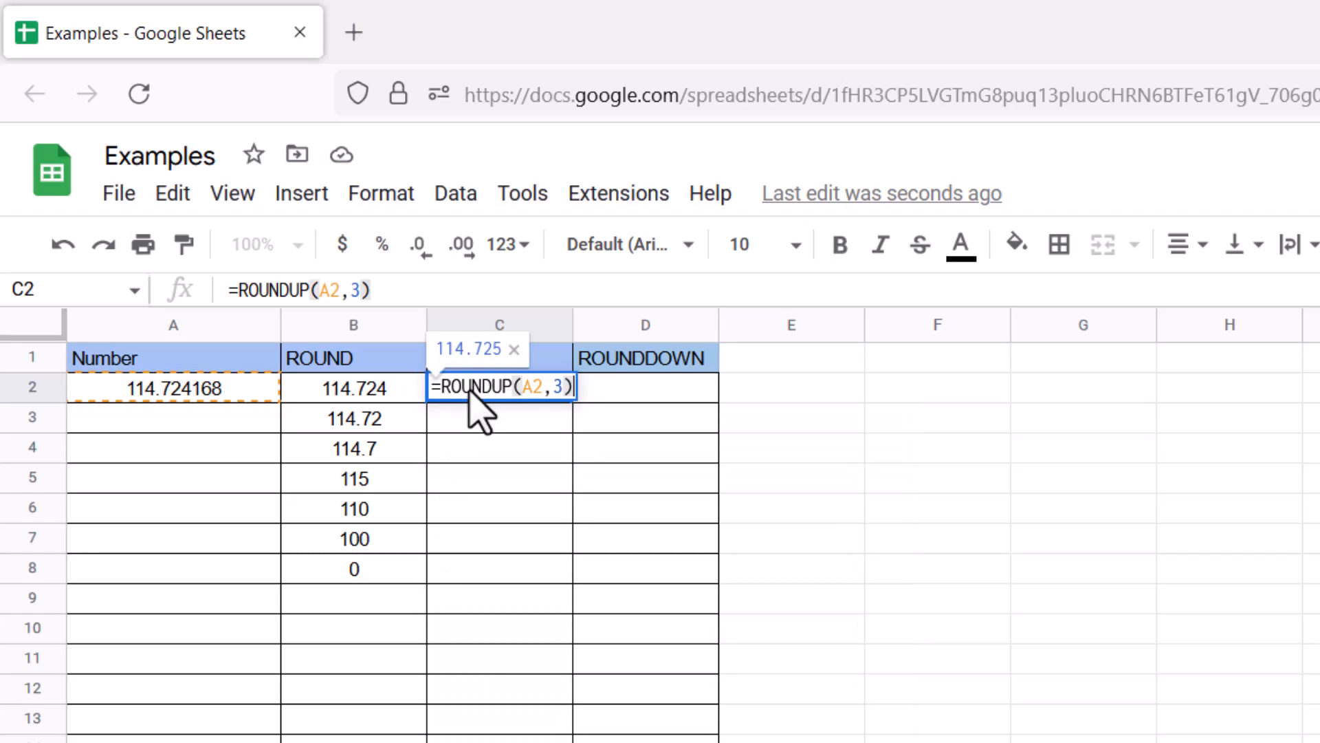
{"action": "key", "text": "Return"}
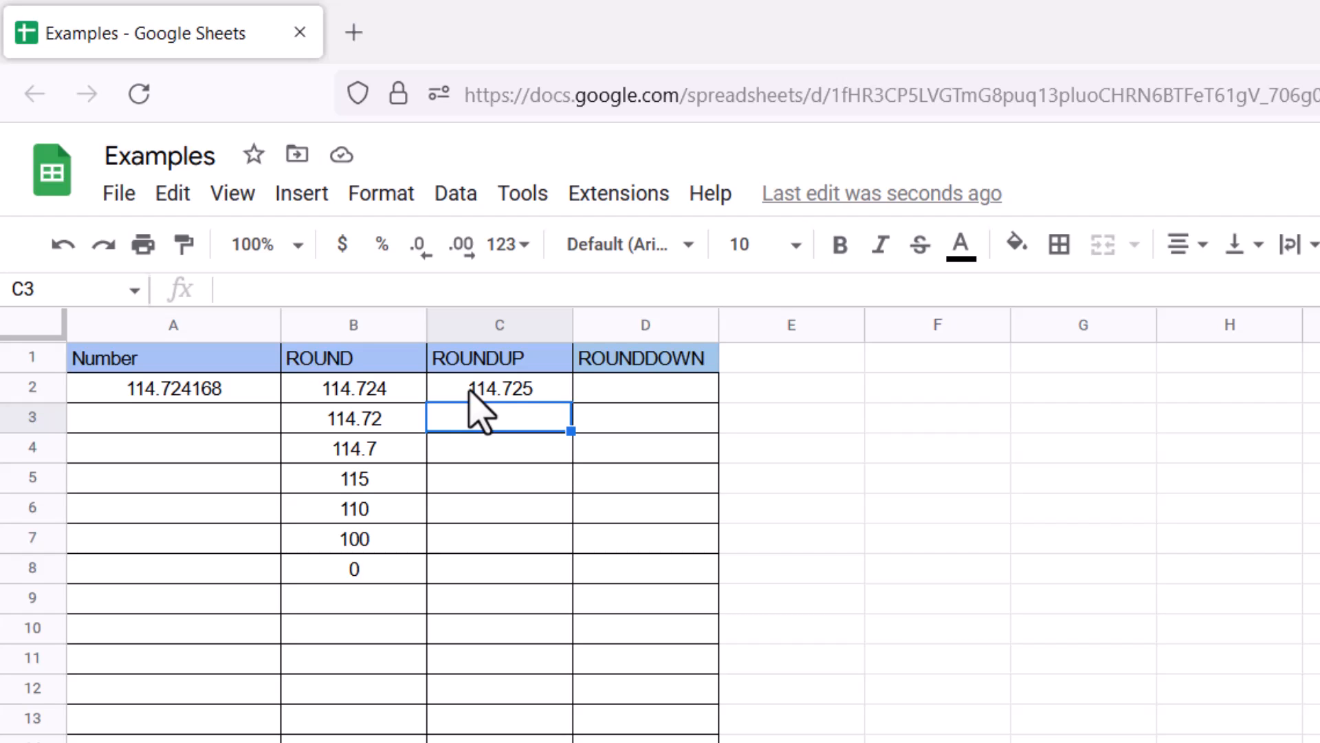
Enter the formula =ROUNDUP(A2,2) in cell C3 to round the number up to two decimal places
{"action": "type", "text": "=ROUND"}
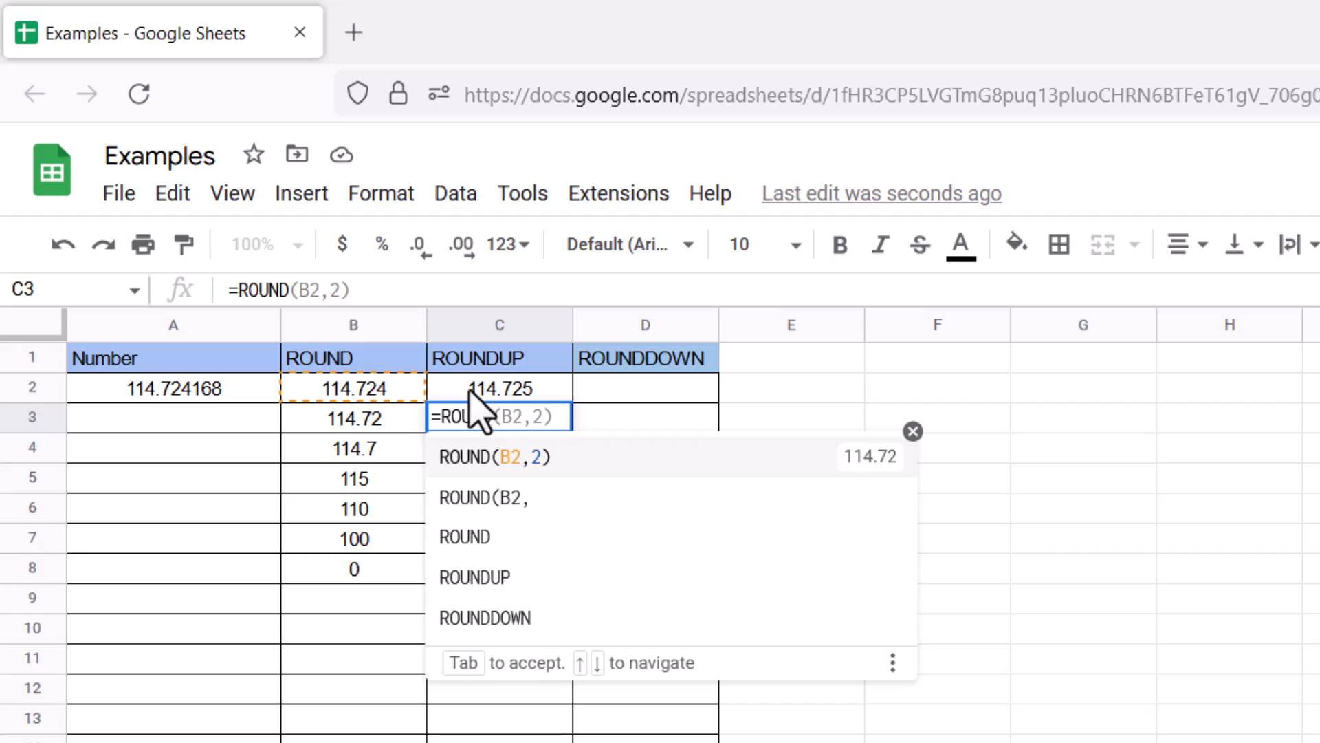
{"action": "type", "text": "UP(A"}
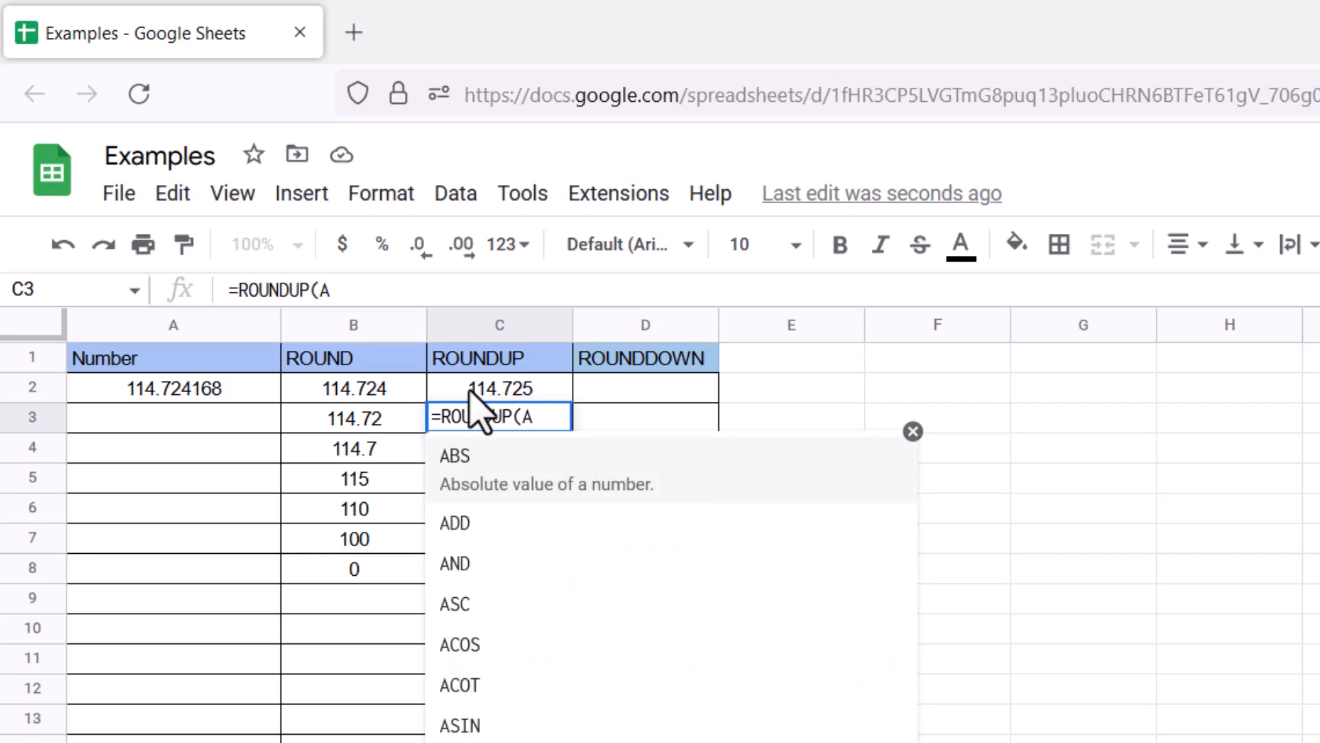
{"action": "type", "text": "2, 2("}
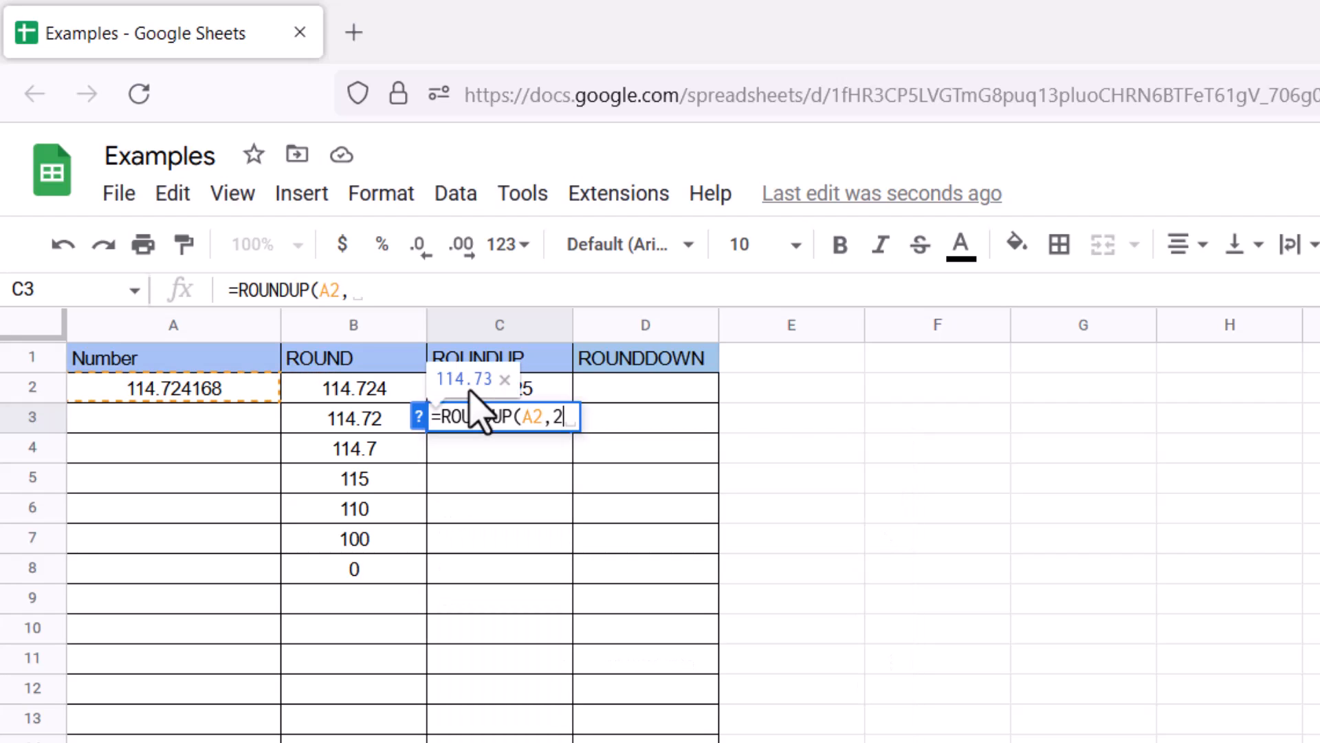
{"action": "key", "text": "BackSpace"}
{"action": "type", "text": ")"}
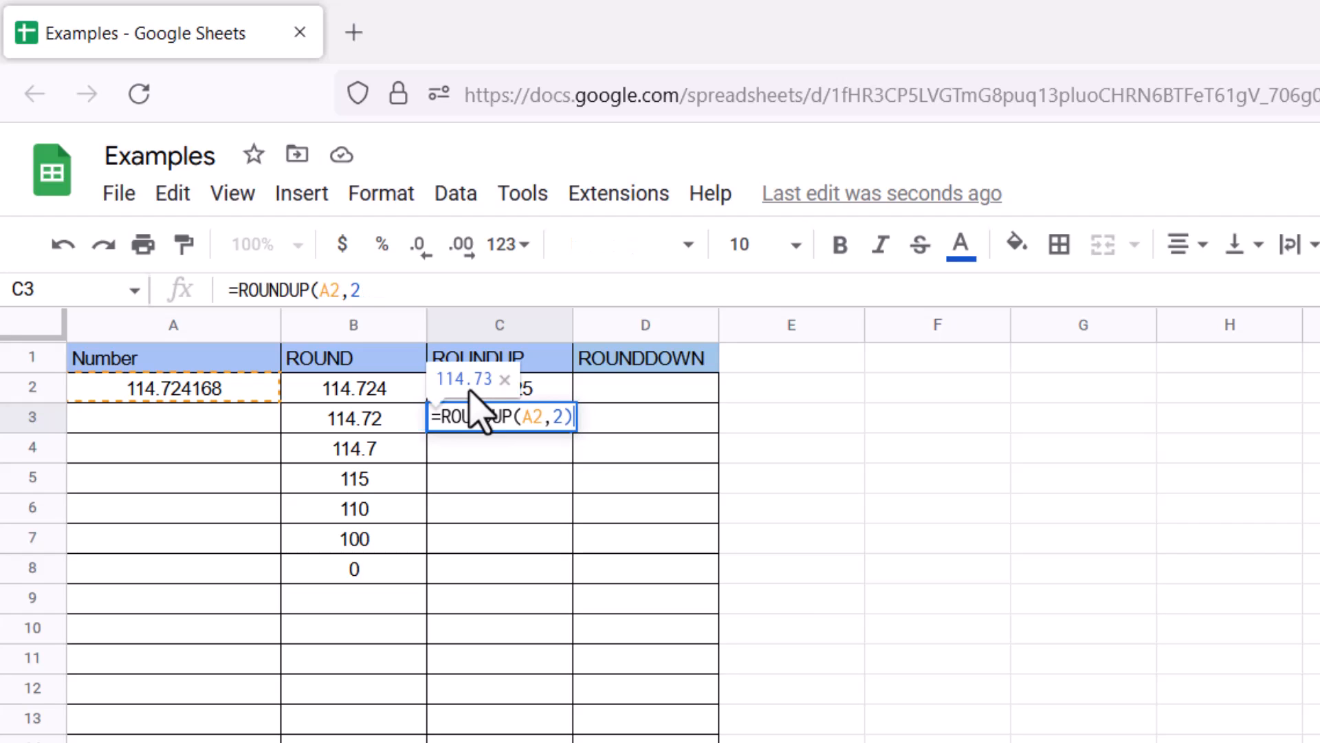
{"action": "key", "text": "Return"}
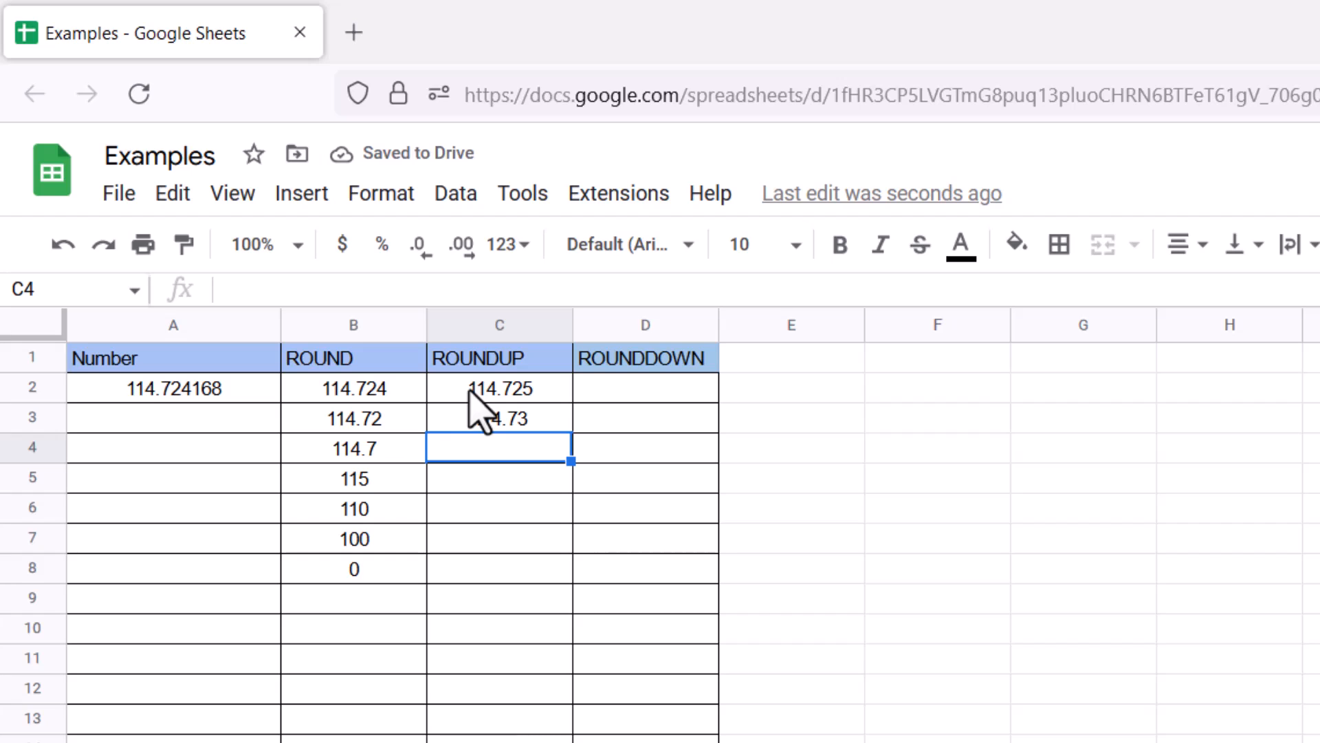
Enter the formula =ROUNDUP(A2,1) in cell C4 to round the number up to one decimal place
{"action": "type", "text": "=ROU"}
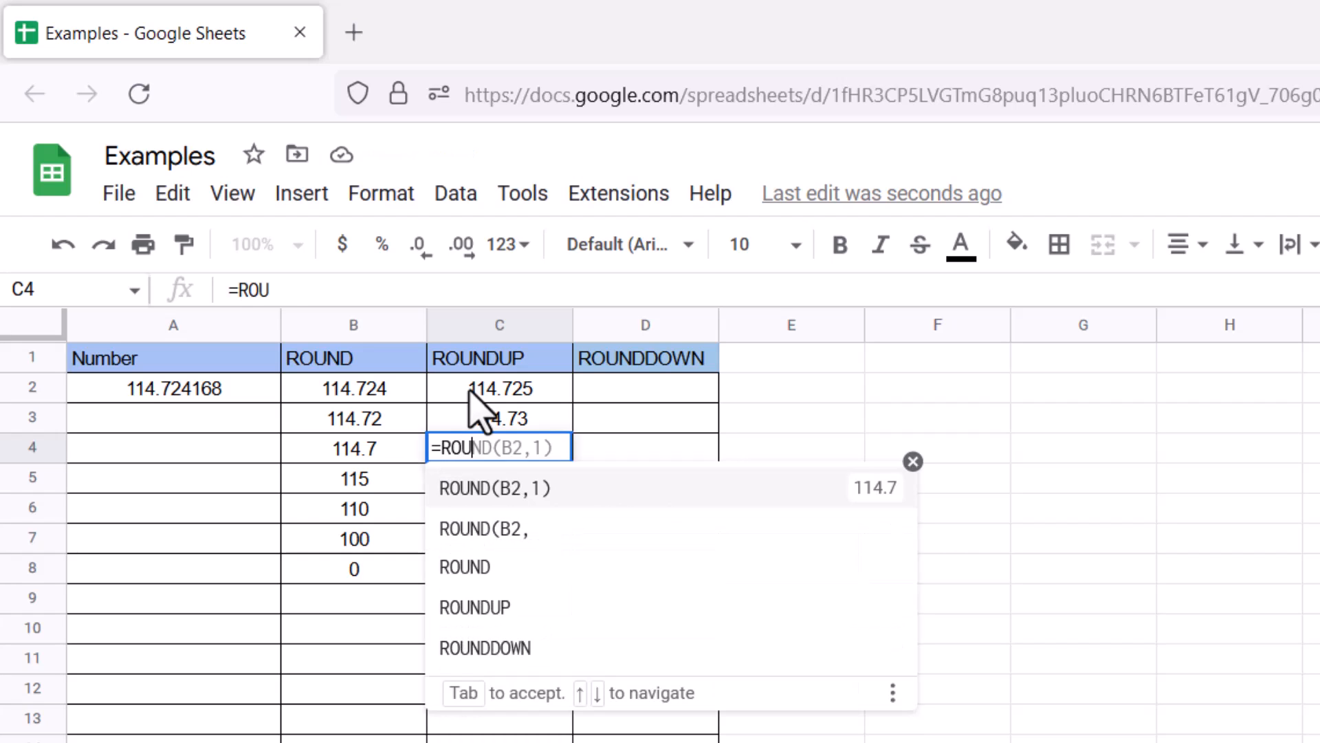
{"action": "type", "text": "NDUP("}
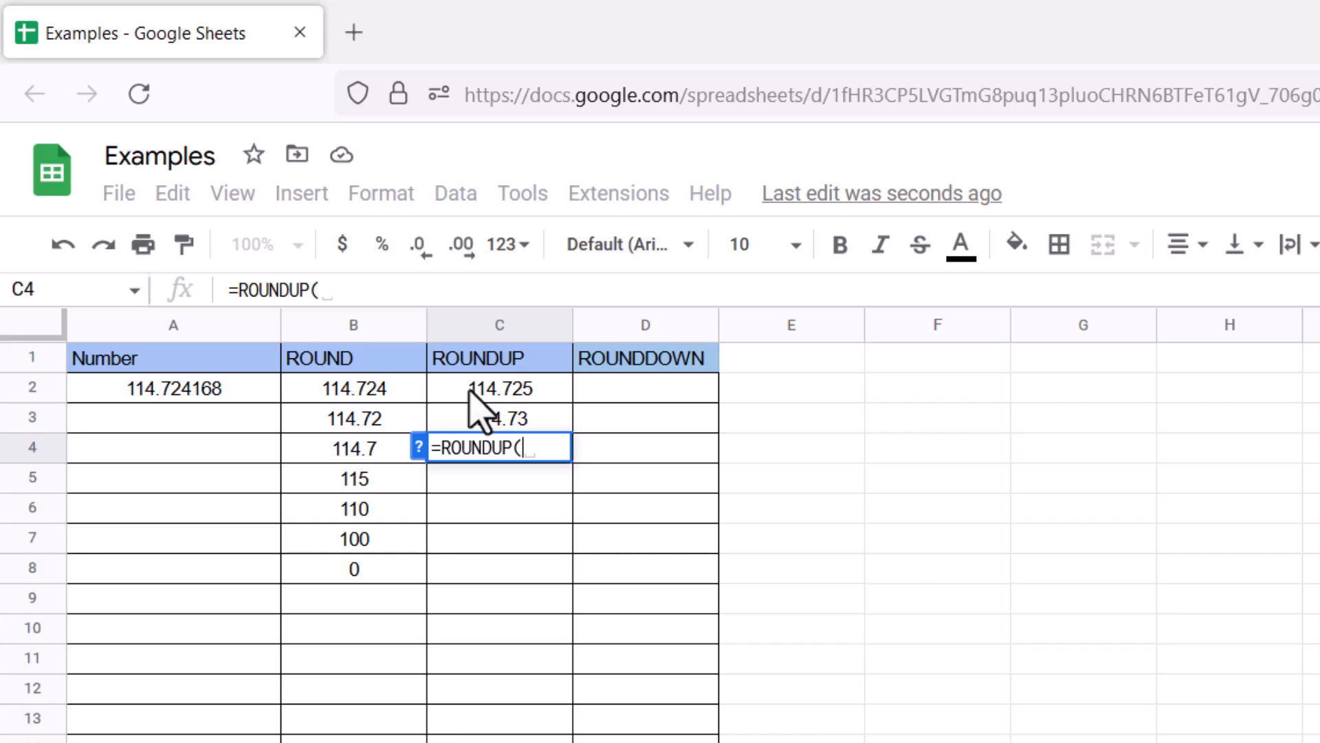
{"action": "type", "text": "A2,1"}
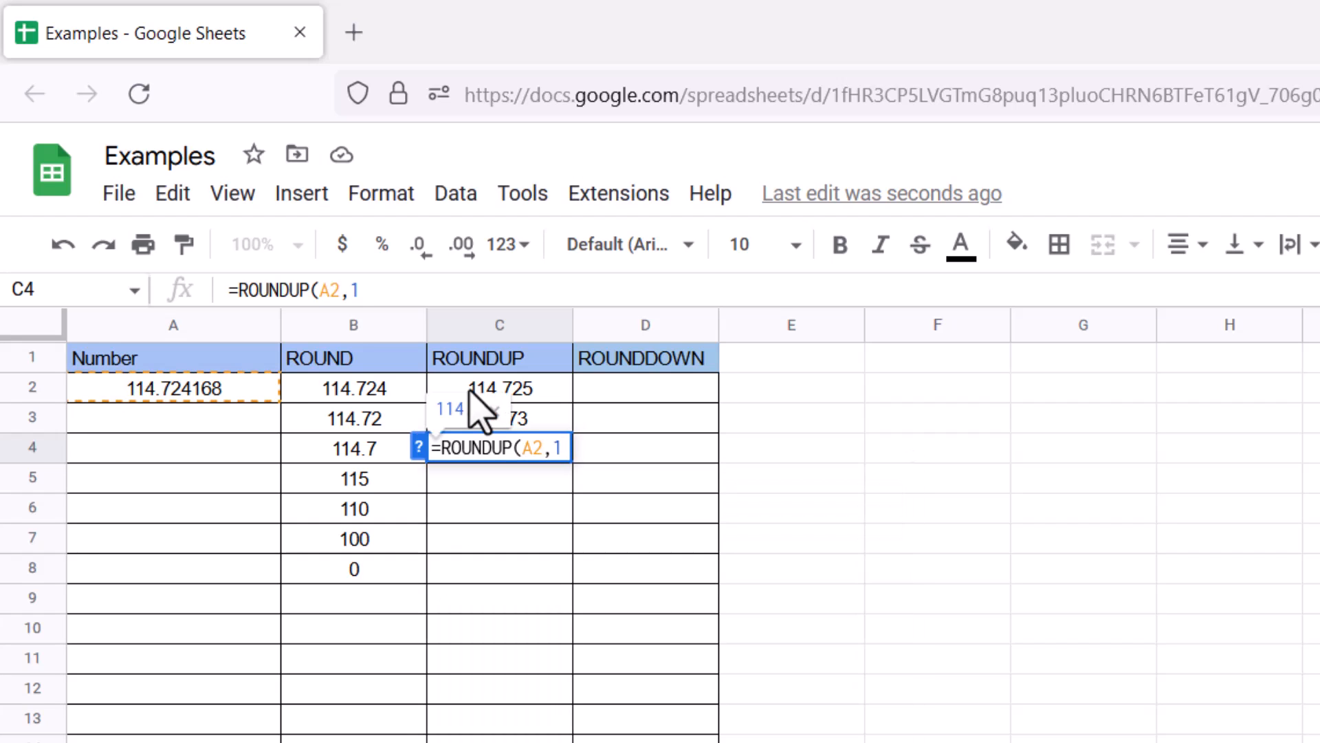
{"action": "type", "text": ")"}
{"action": "key", "text": "Return"}
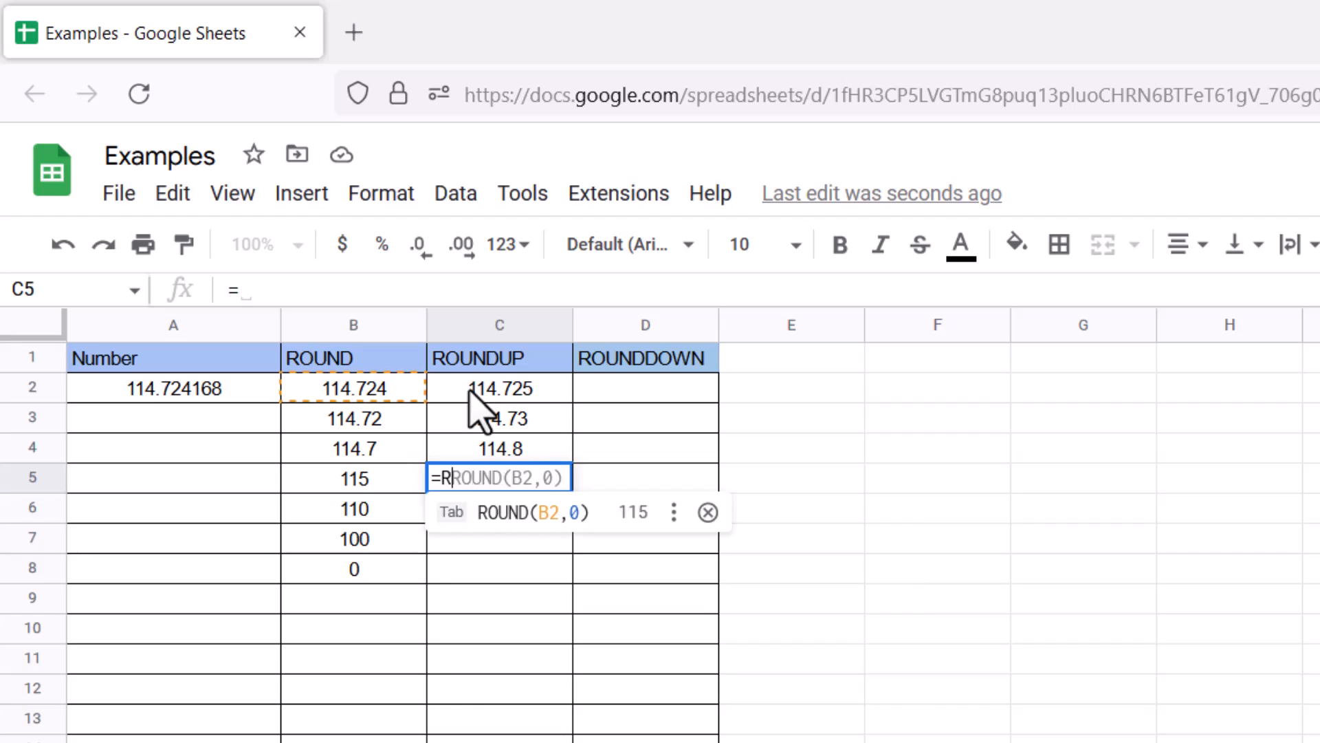
Enter the formula =ROUNDUP(A2,0) in cell C5 to round the number up to a whole number
{"action": "type", "text": "ROUNDUP"}
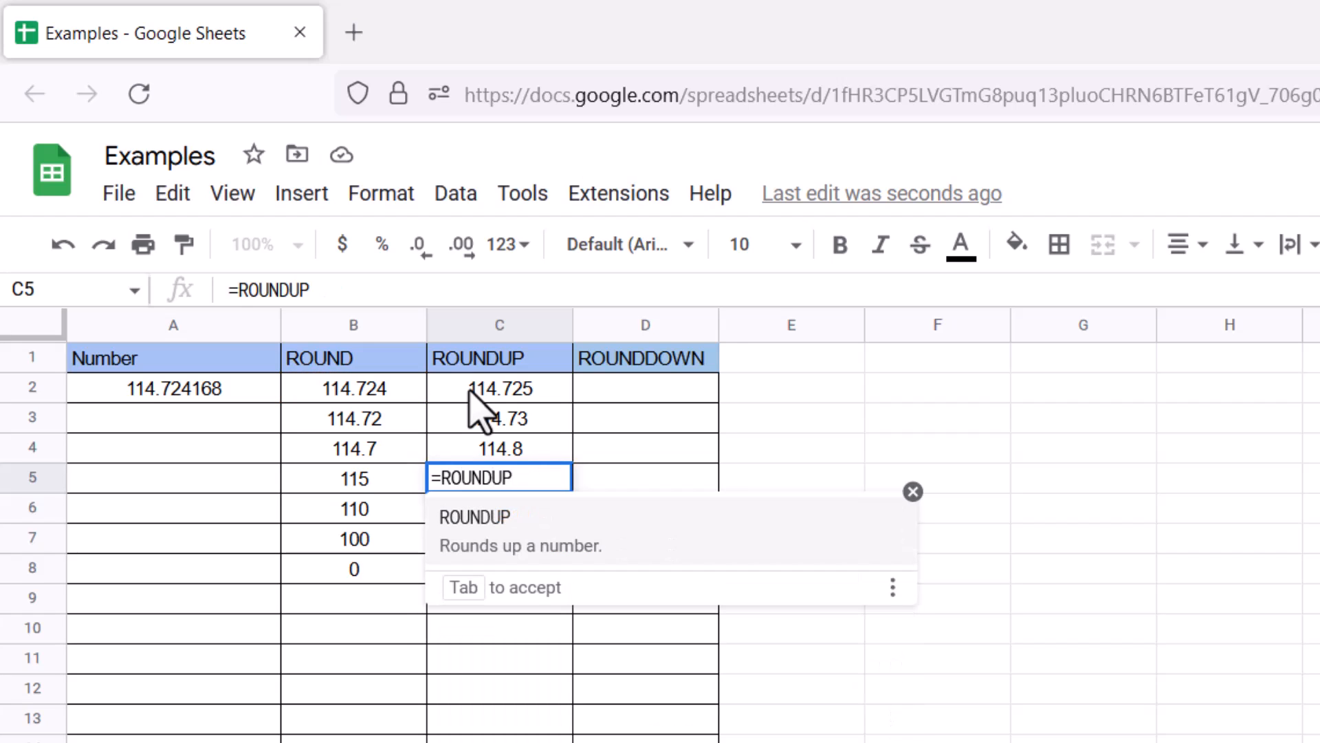
{"action": "type", "text": "(A"}
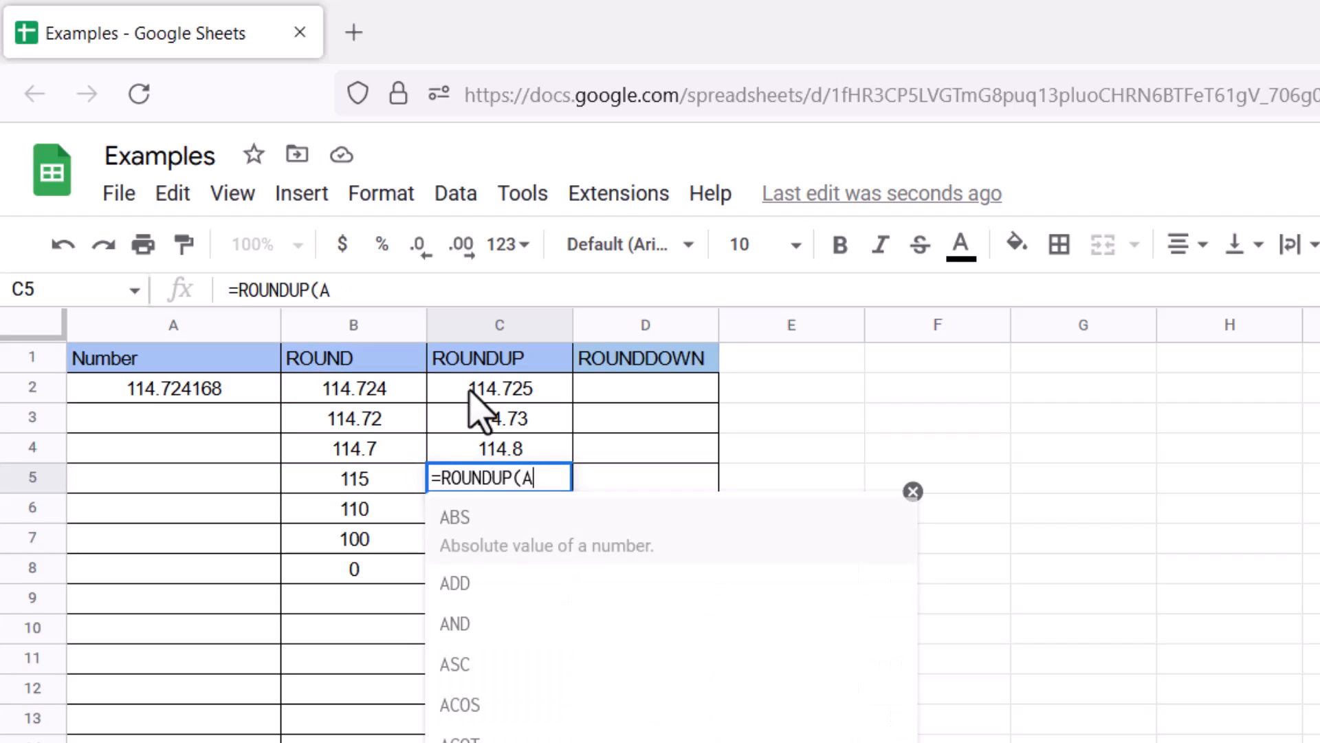
{"action": "type", "text": "2,0)"}
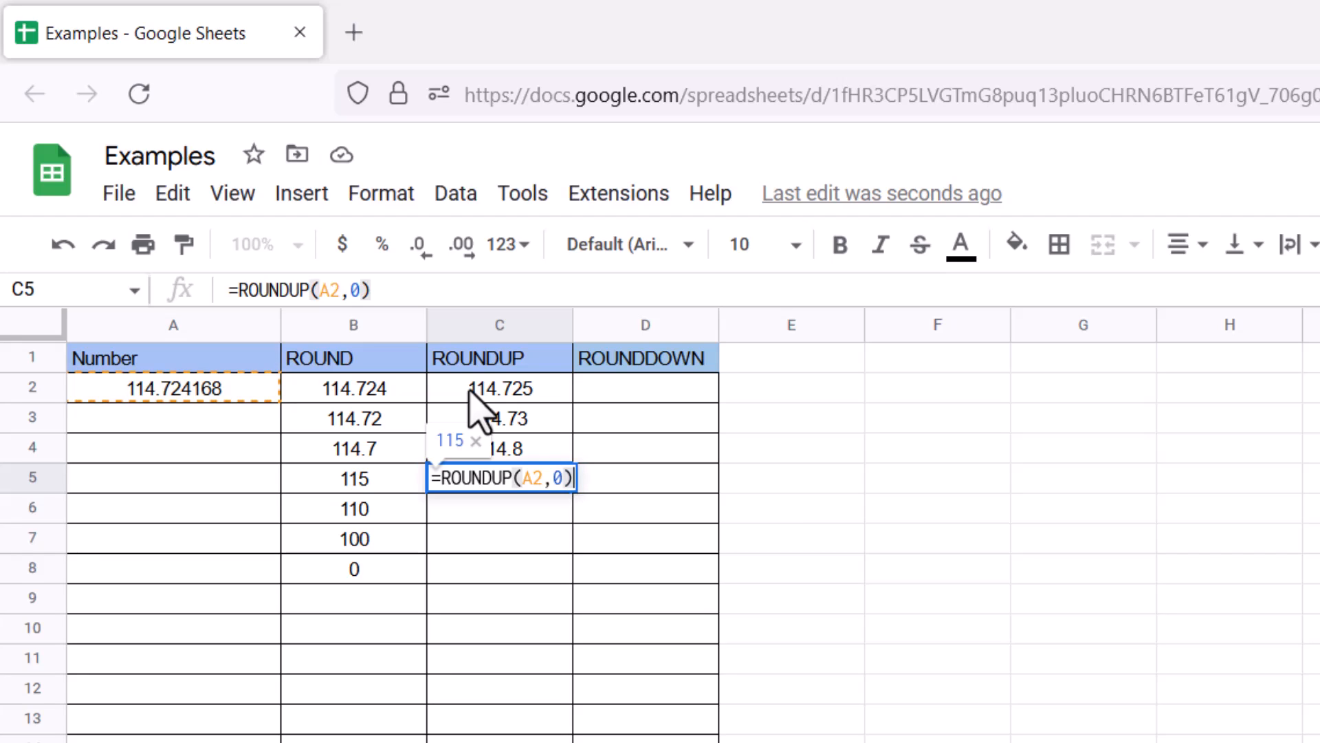
{"action": "key", "text": "Return"}
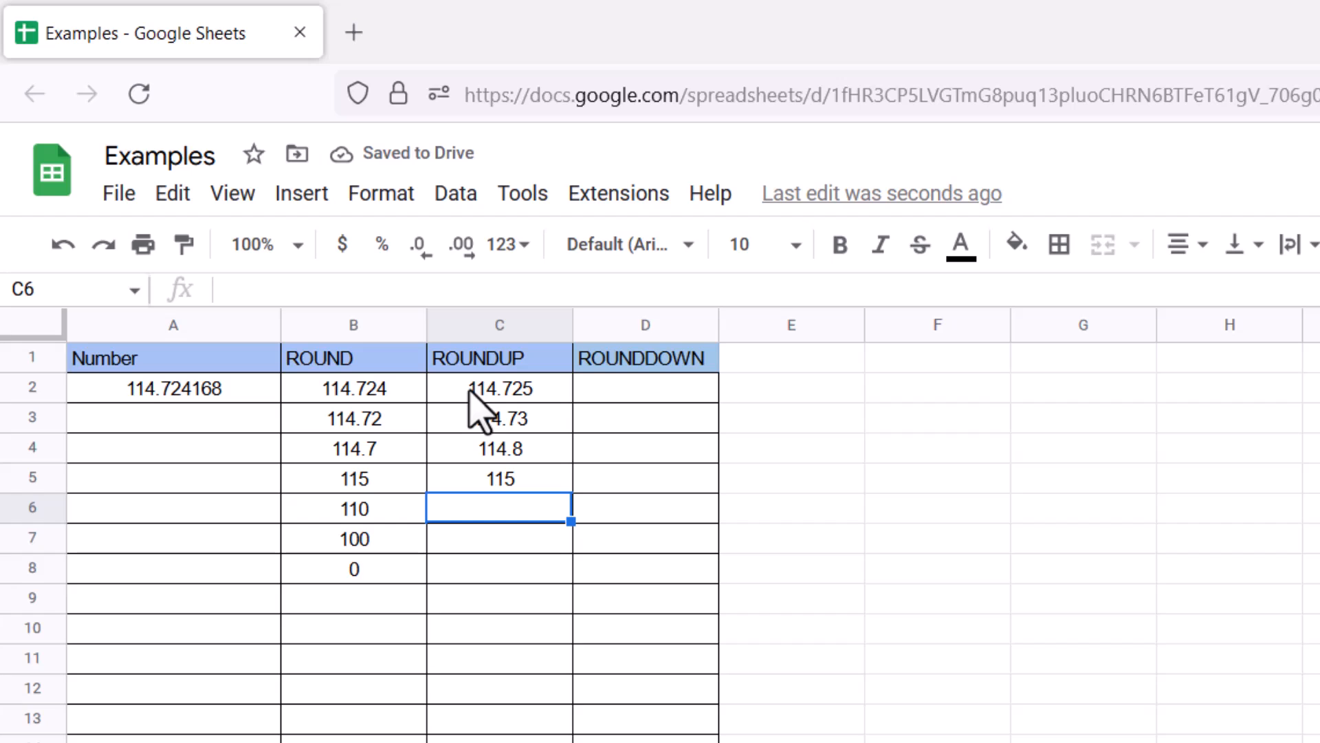
Enter the formula =ROUNDUP(A2,-1) in cell C6 to round the number up to the next ten
{"action": "type", "text": "=RU"}
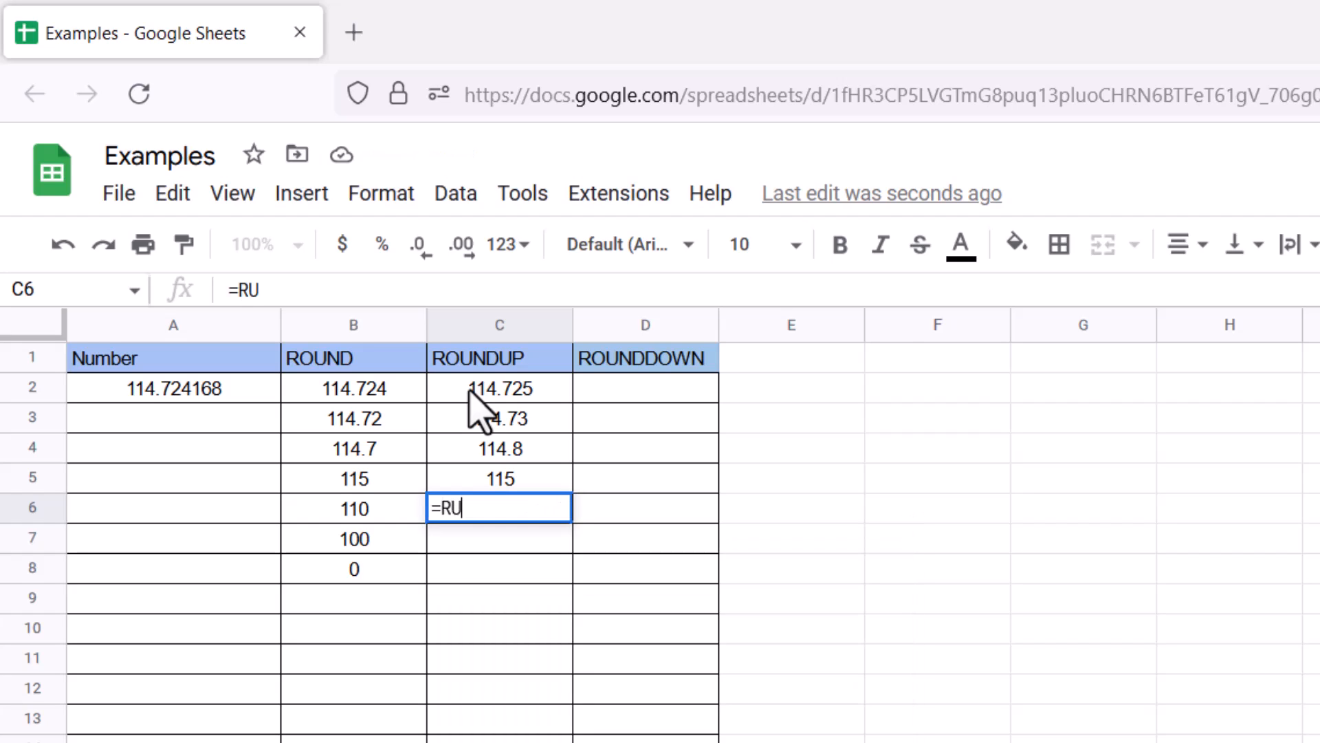
{"action": "key", "text": "BackSpace"}
{"action": "type", "text": "OUND"}
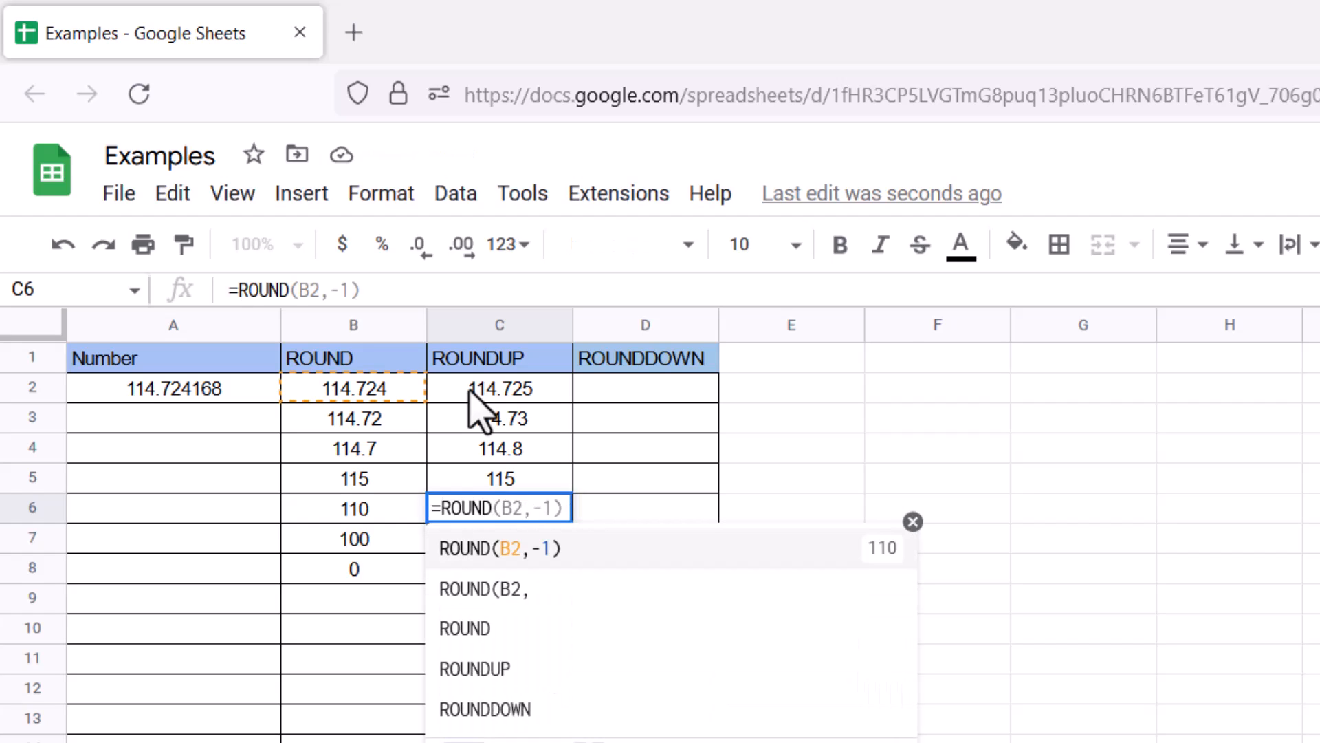
{"action": "type", "text": "UP(A"}
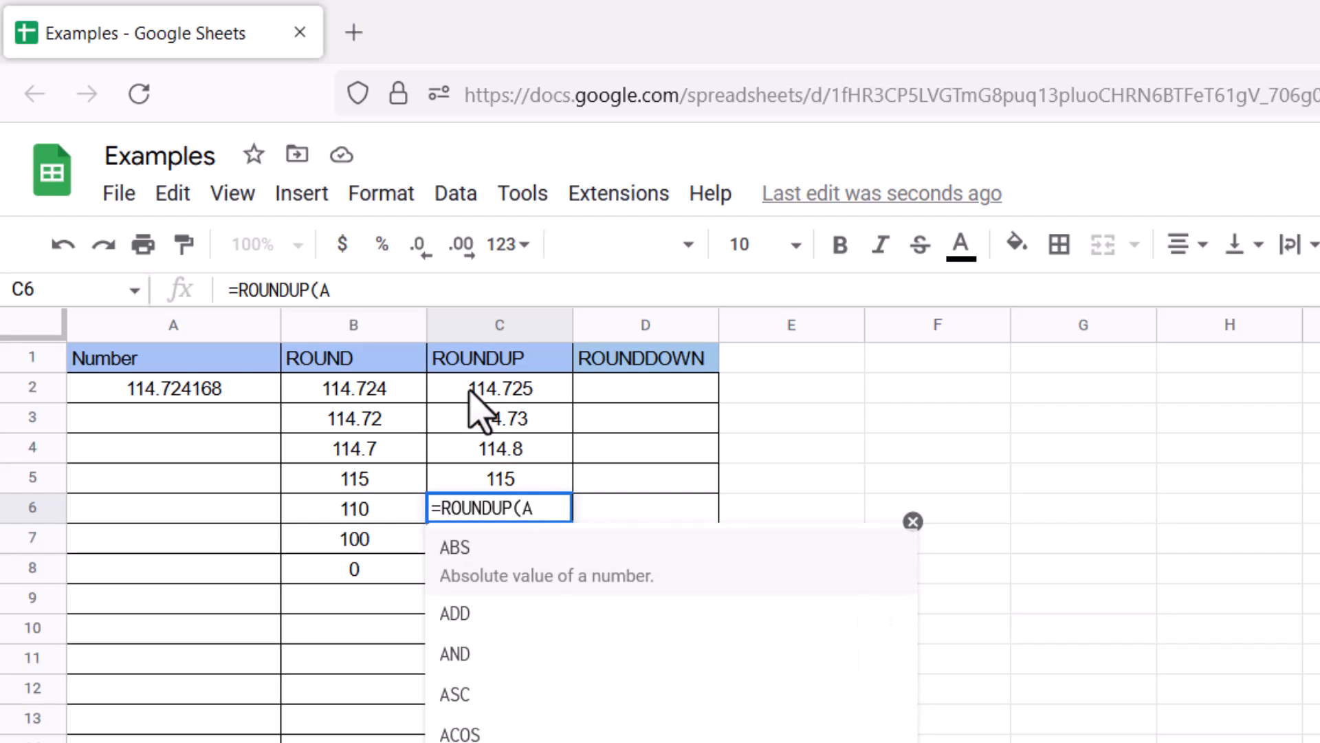
{"action": "type", "text": "2,-1)"}
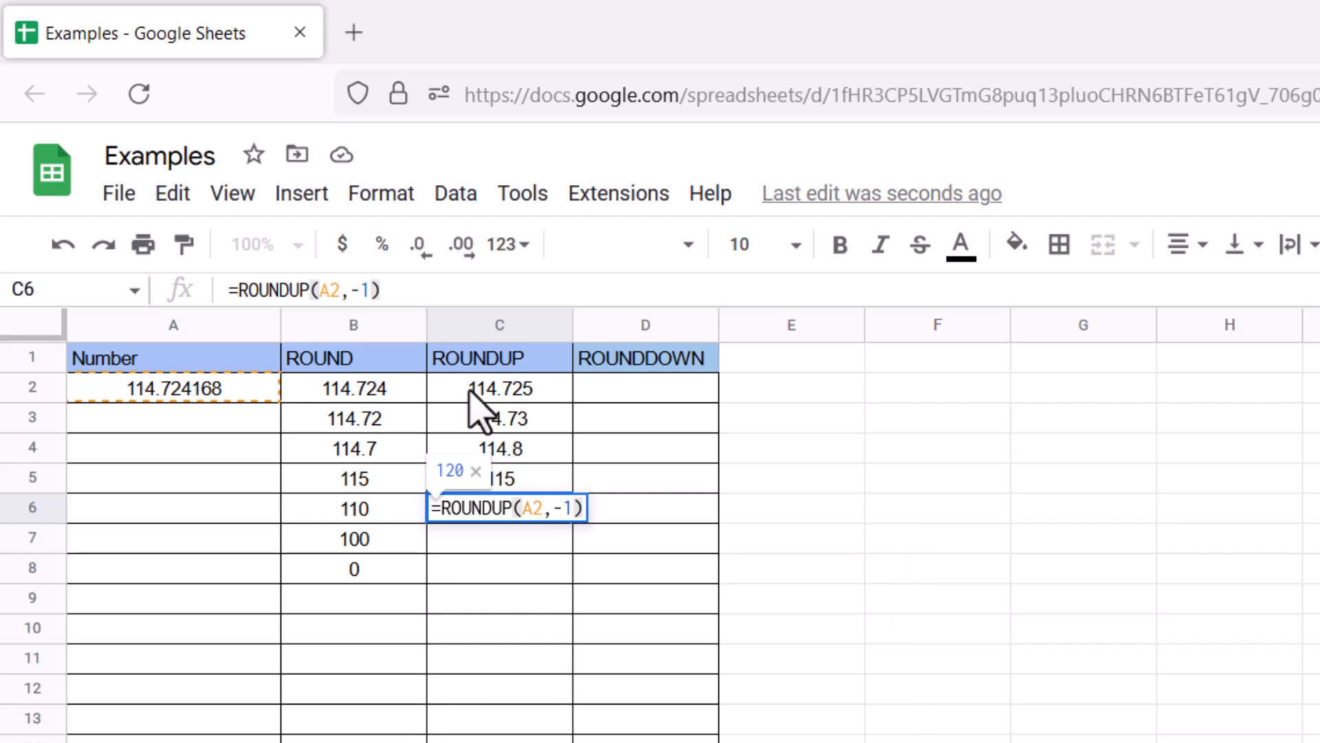
{"action": "key", "text": "Return"}
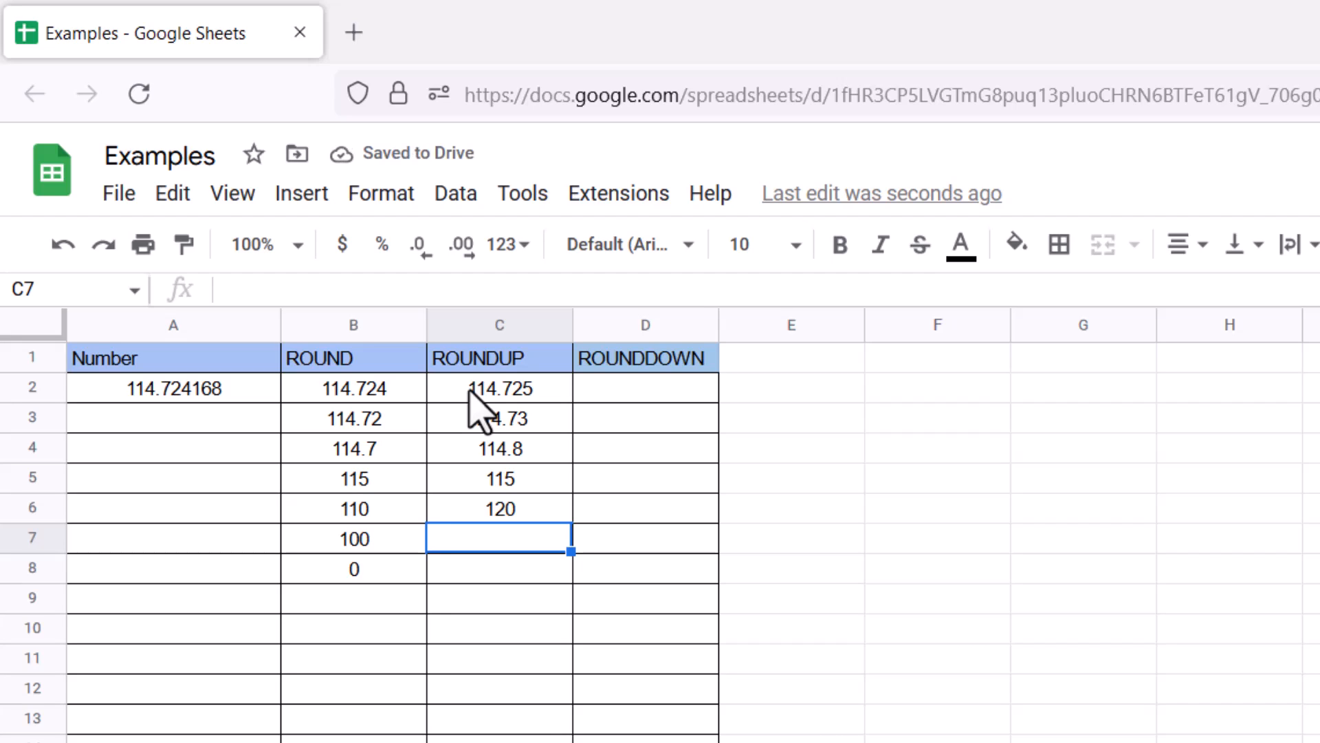
Enter the formula =ROUNDUP(A2,-2) in cell C7 to round the number up to the next hundred
{"action": "type", "text": "=E"}
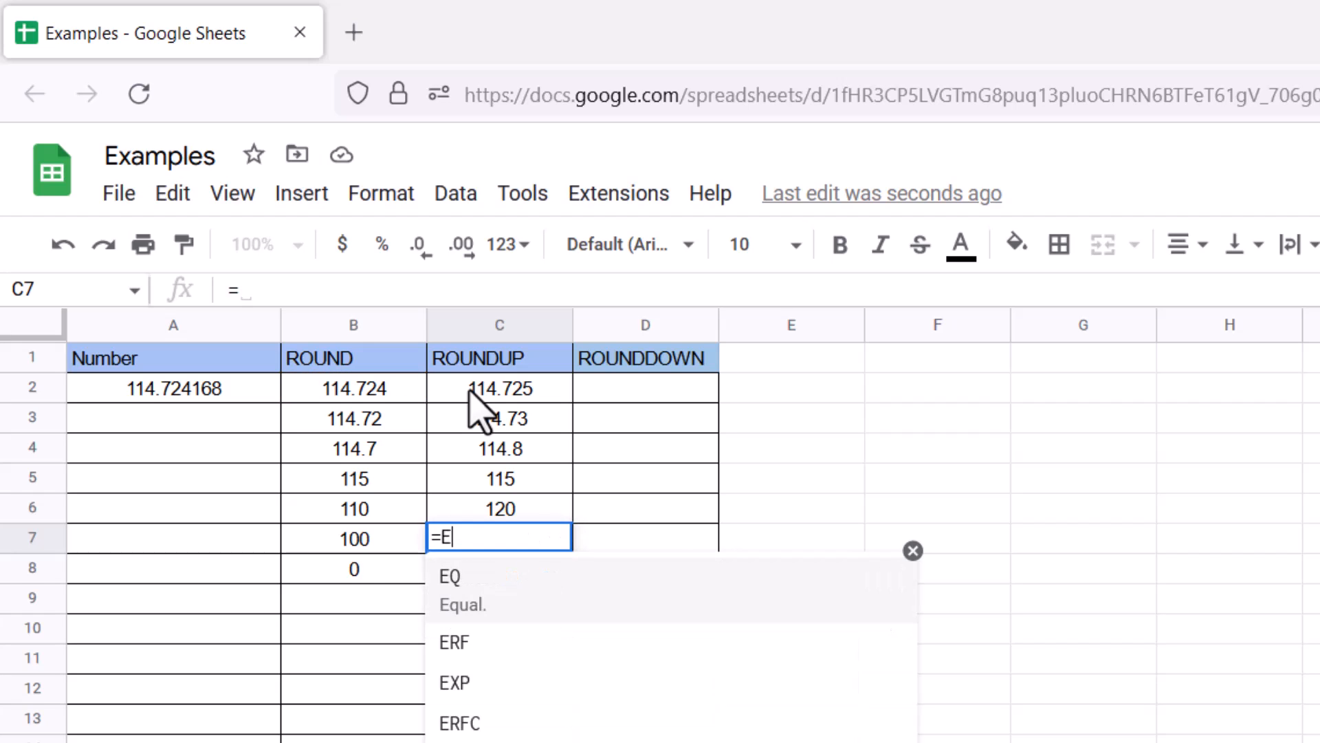
{"action": "key", "text": "BackSpace"}
{"action": "type", "text": "ROUNDUP"}
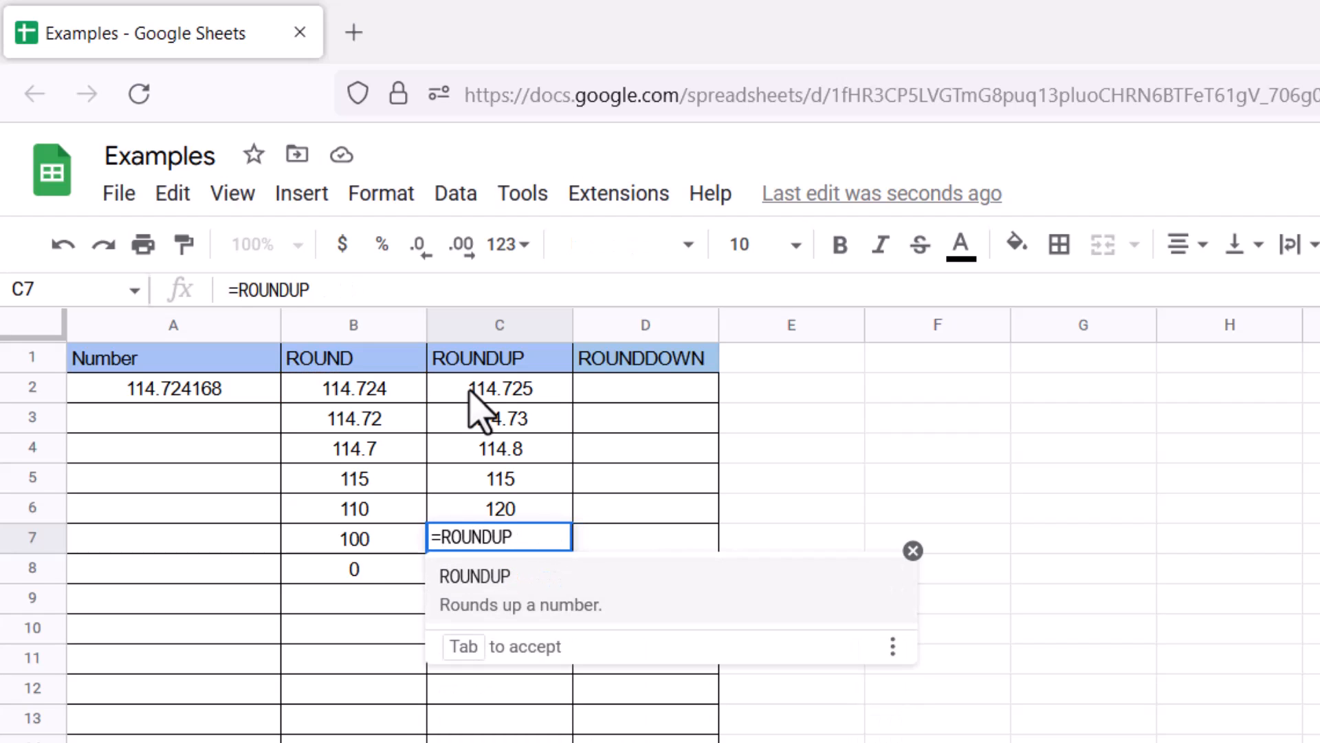
{"action": "type", "text": "(A2,-2)"}
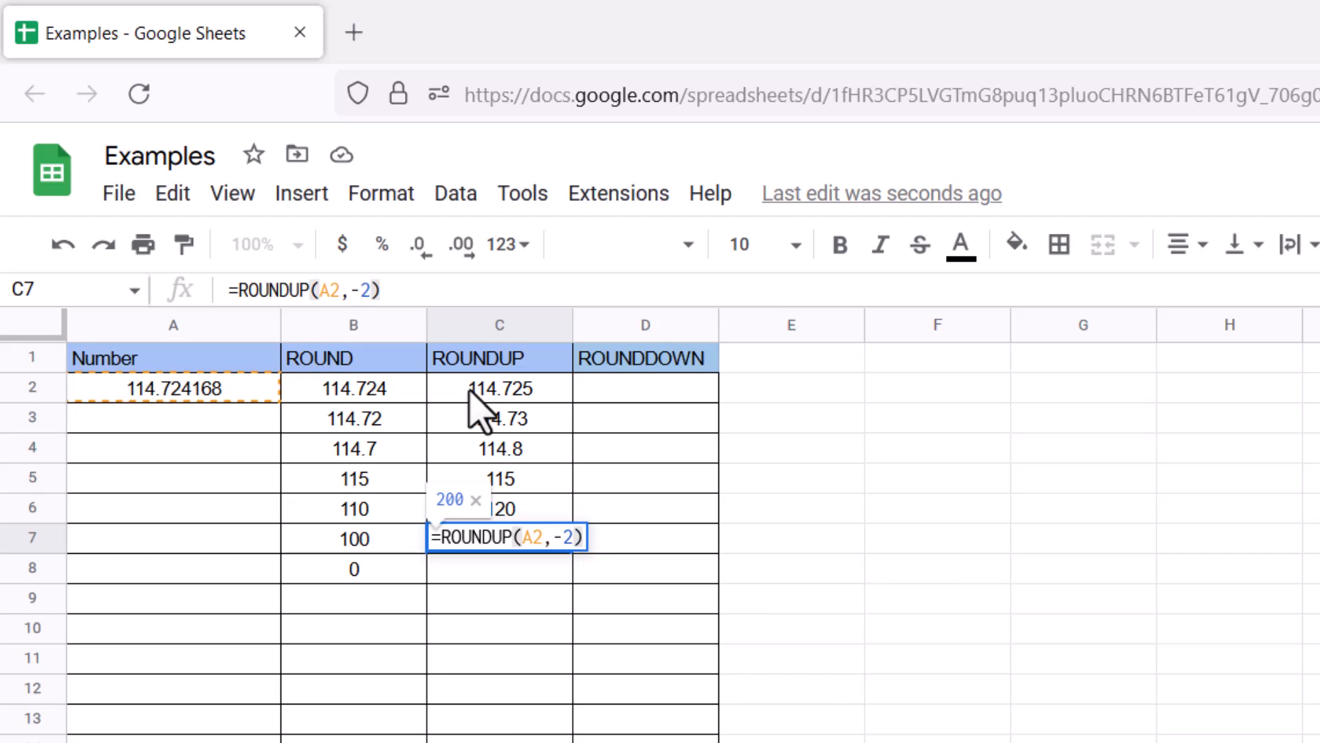
{"action": "key", "text": "Return"}
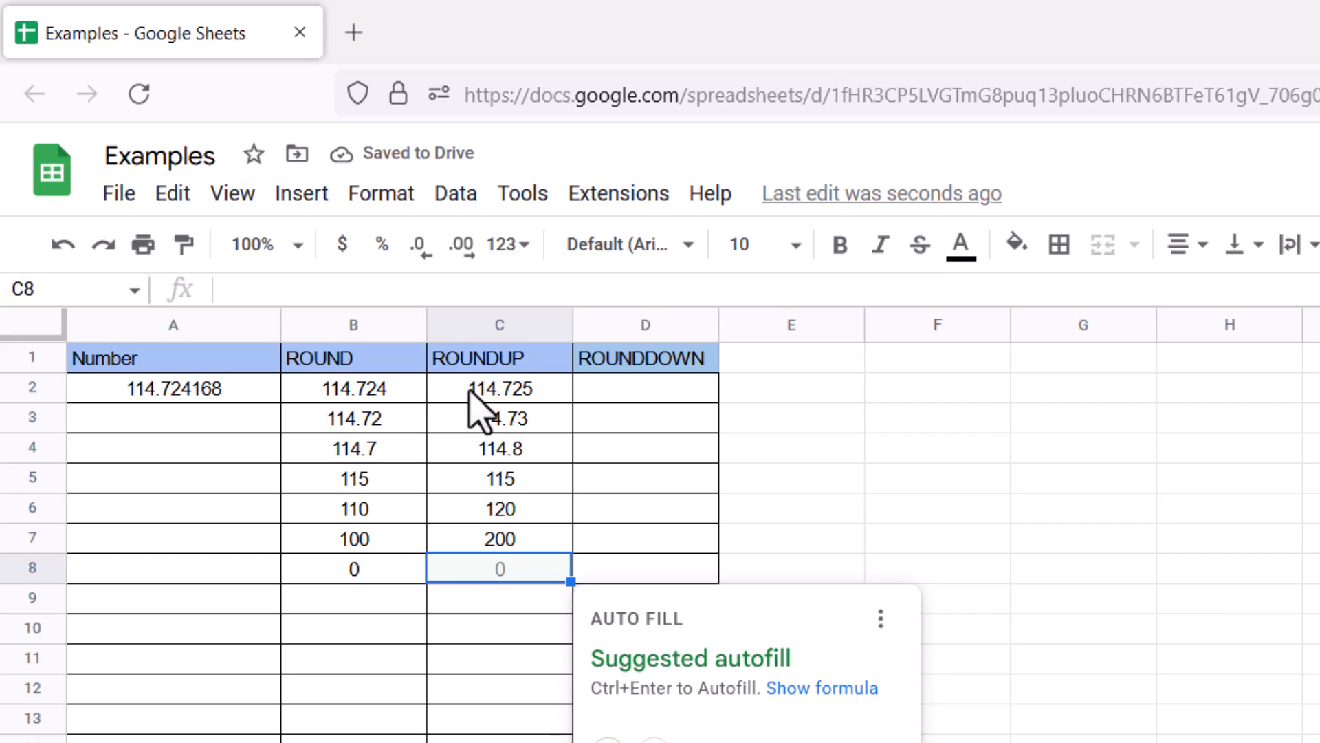
Enter the formula =ROUNDUP(A2,-3) in cell C8 to round the number up to the next thousand
{"action": "type", "text": "="}
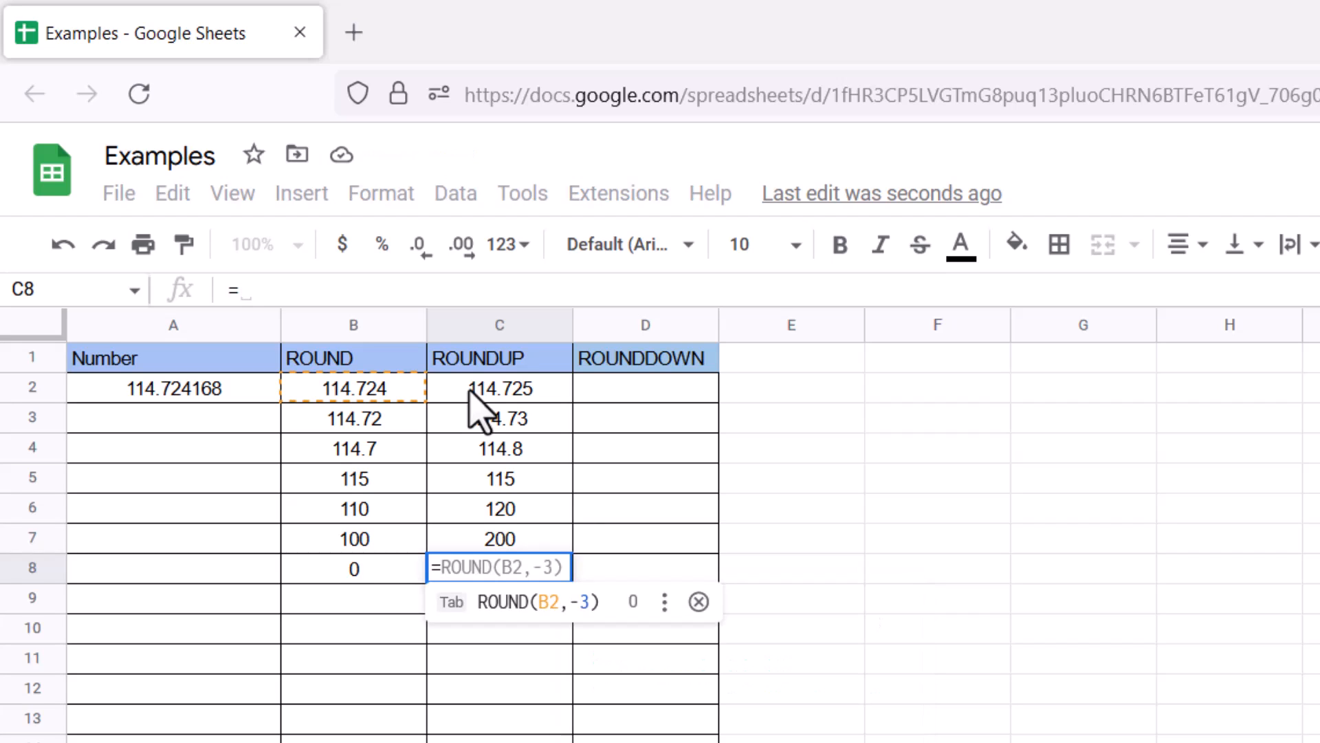
{"action": "type", "text": "ROUND"}
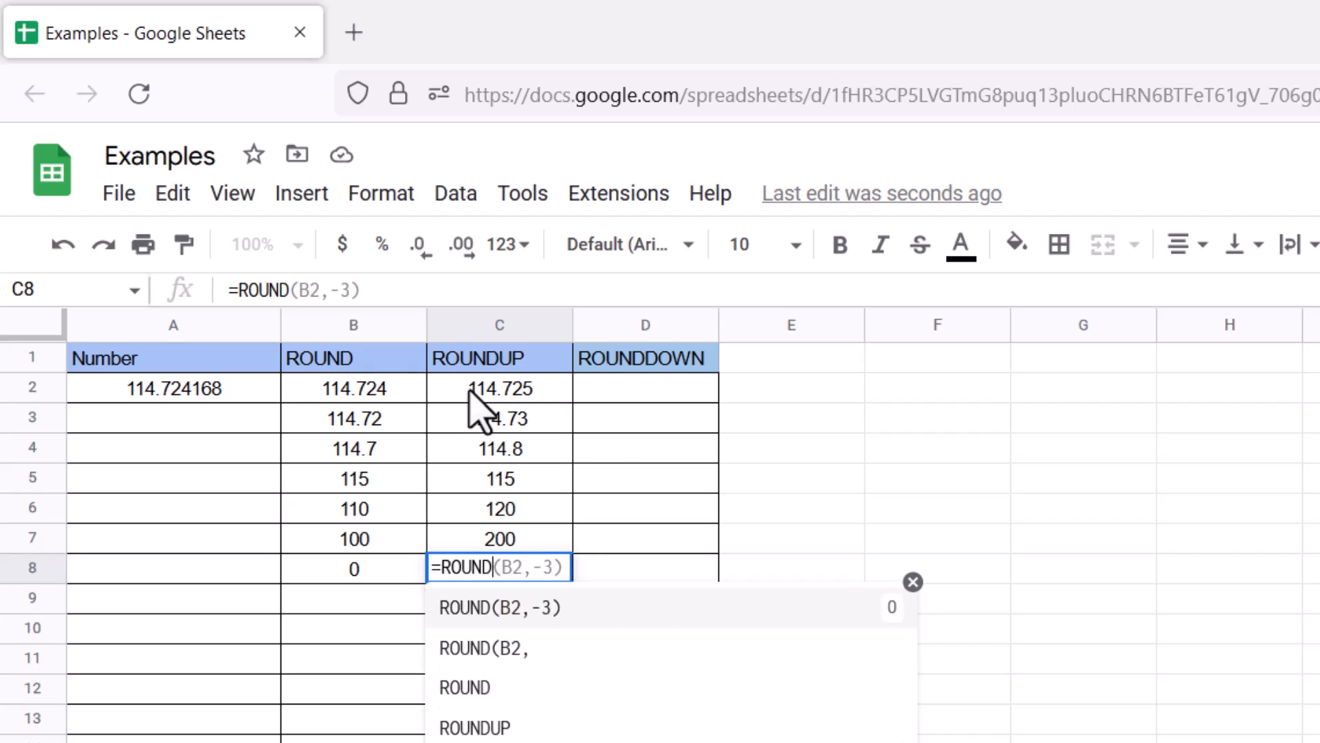
{"action": "type", "text": "UP("}
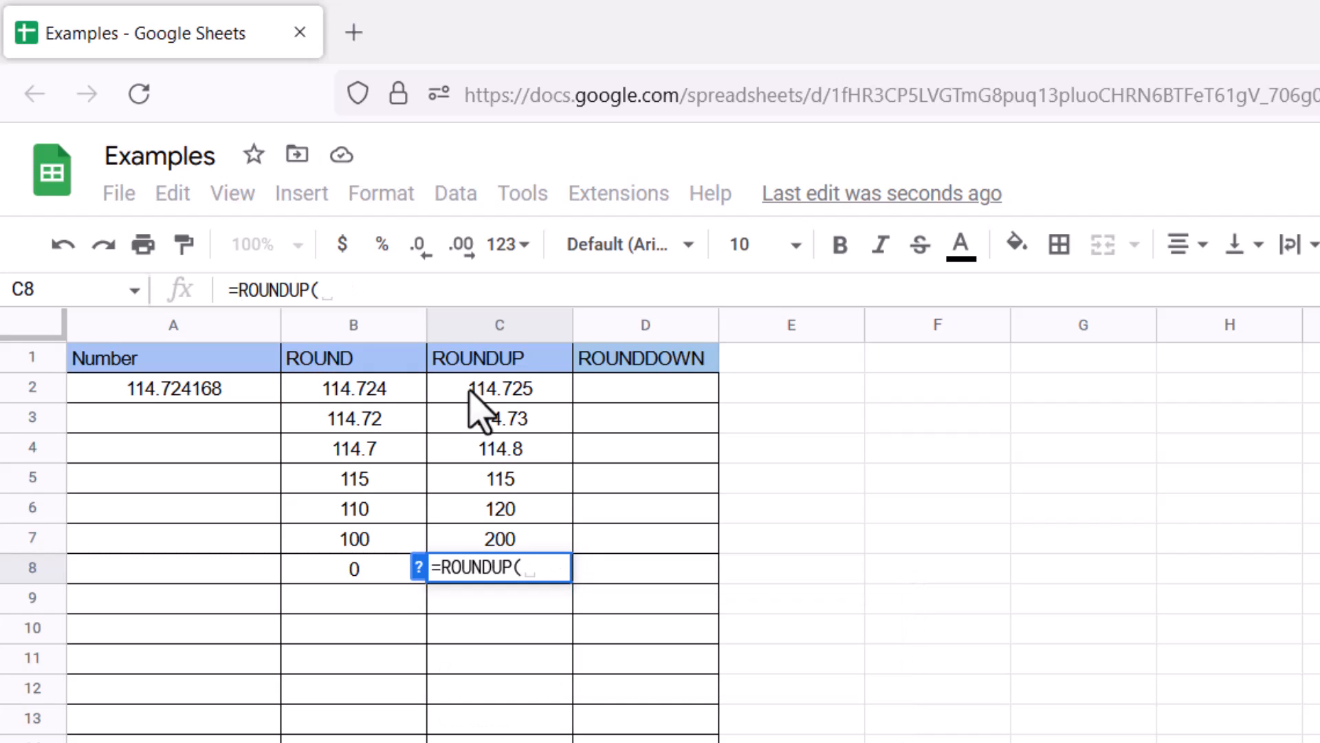
{"action": "type", "text": "A2,"}
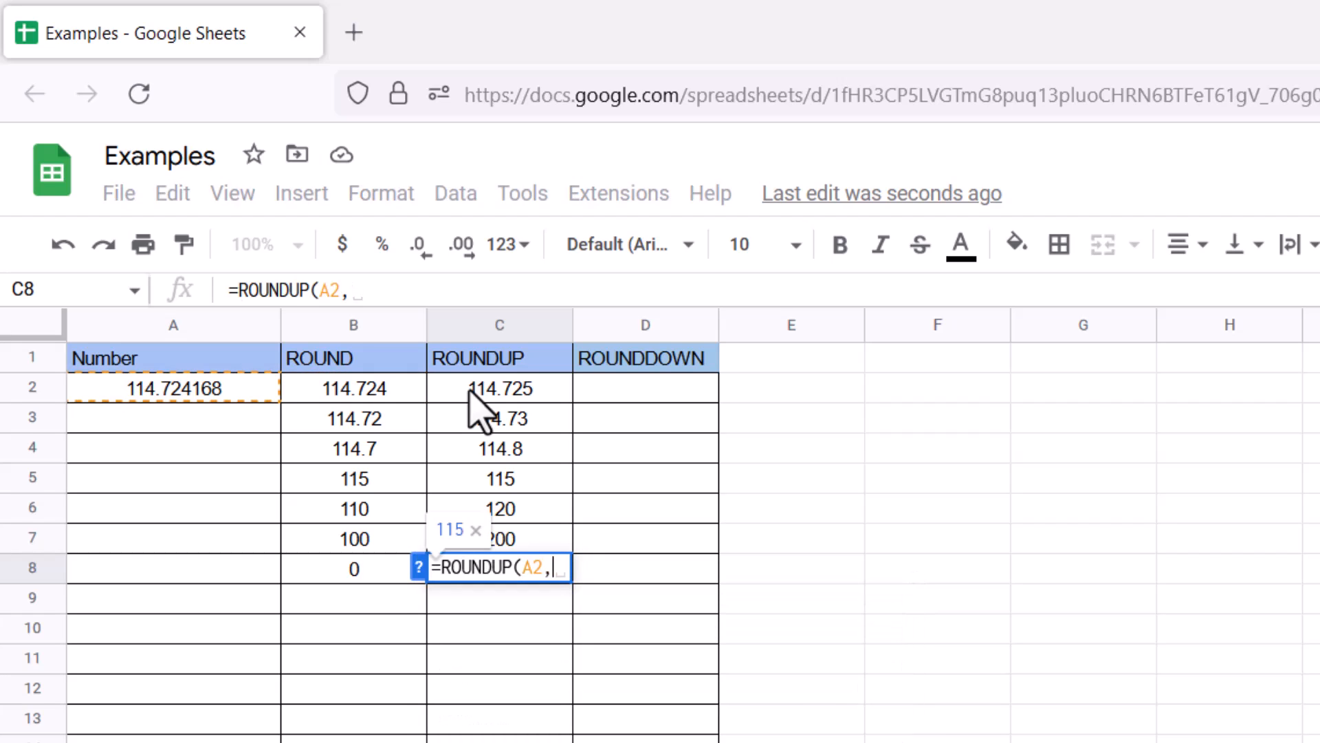
{"action": "type", "text": " -3)"}
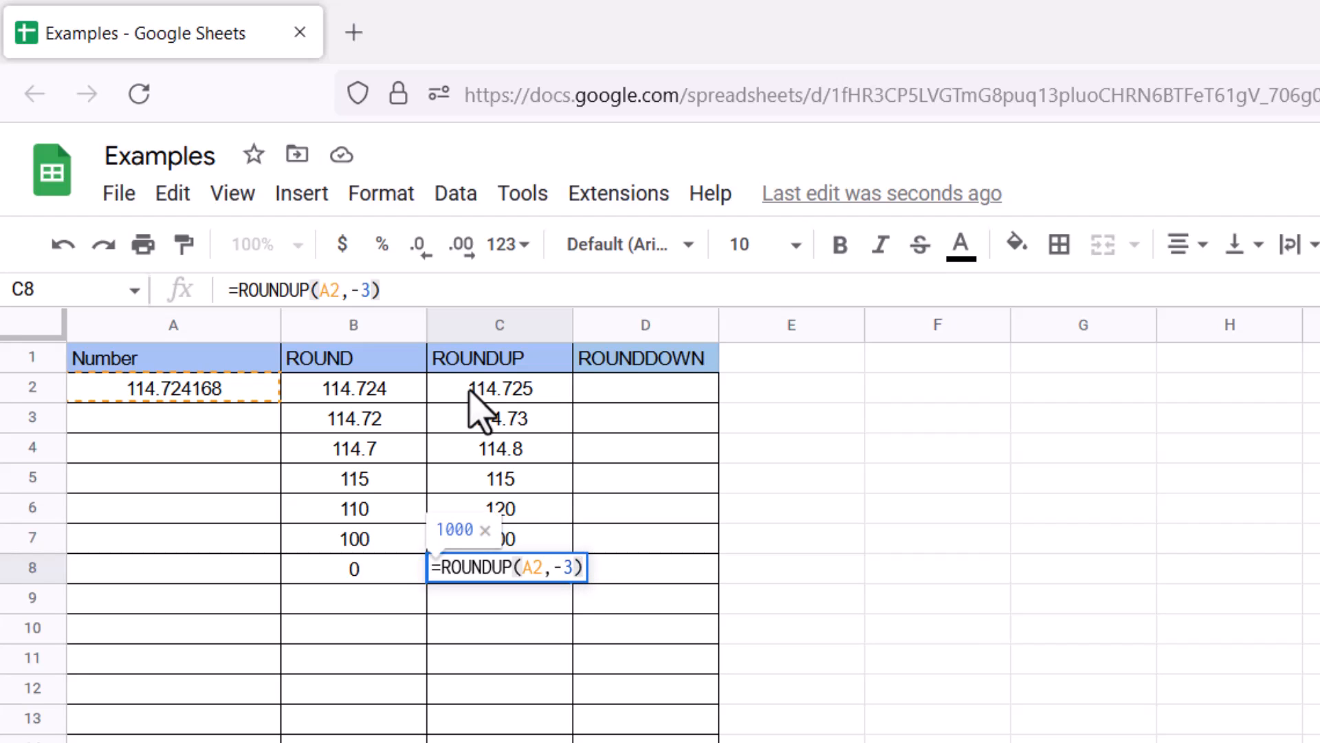
{"action": "key", "text": "Return"}
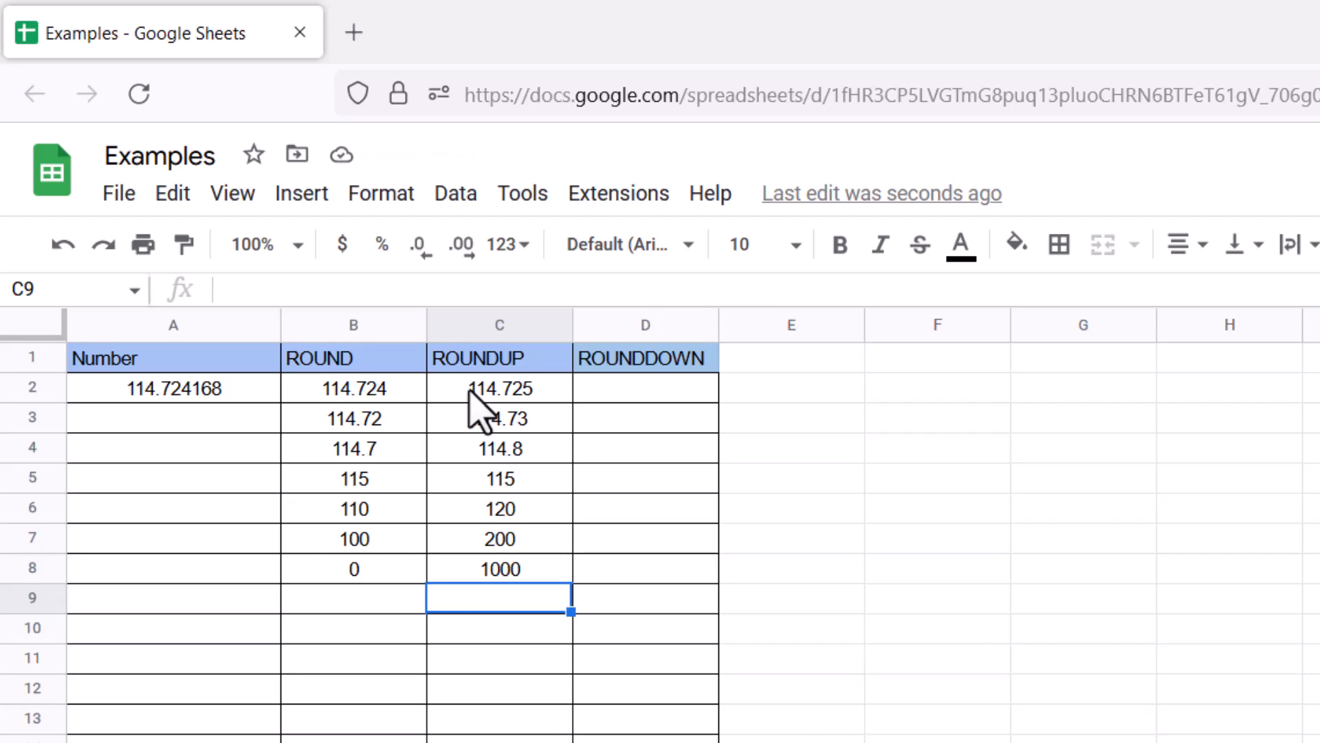
Enter the formula =ROUNDDOWN(A2,3) in cell D2 to round the number down to three decimal places
{"action": "left_click", "coordinate": [584, 387]}
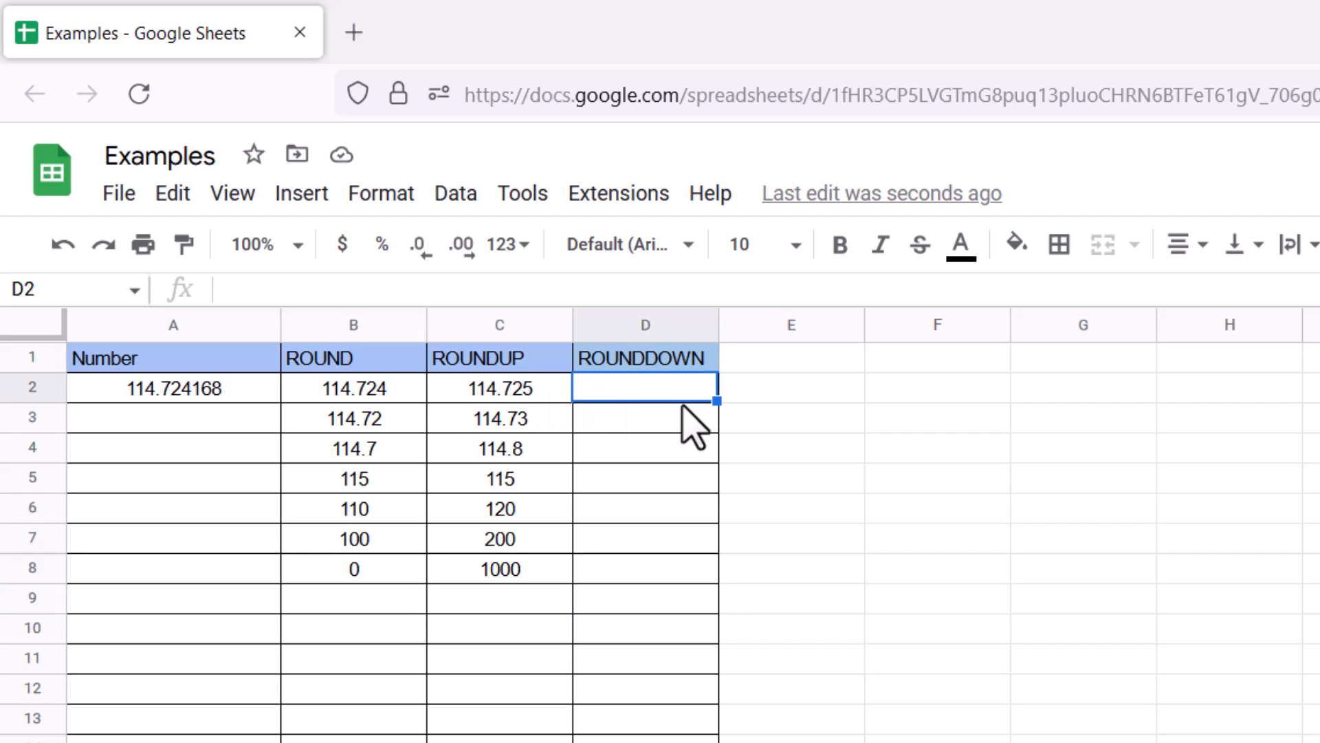
{"action": "type", "text": "=ROUNDDO"}
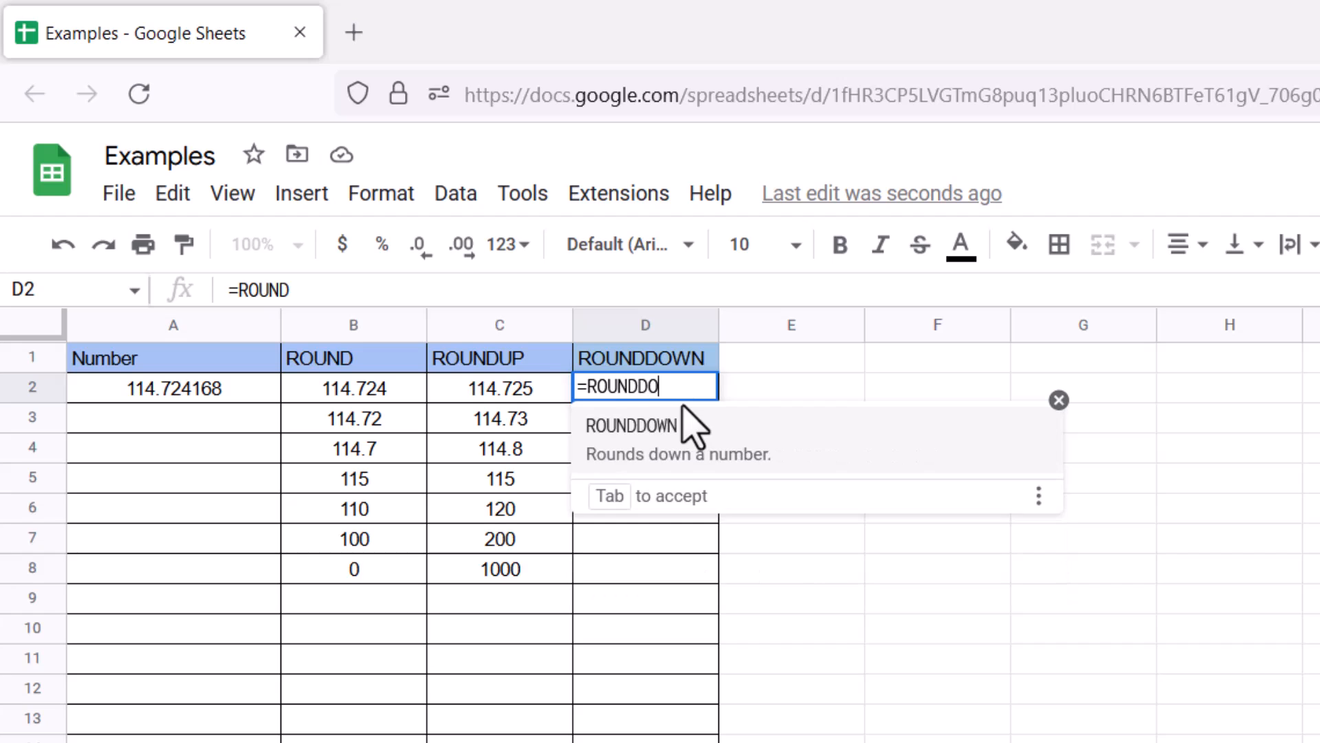
{"action": "type", "text": "WN(A2"}
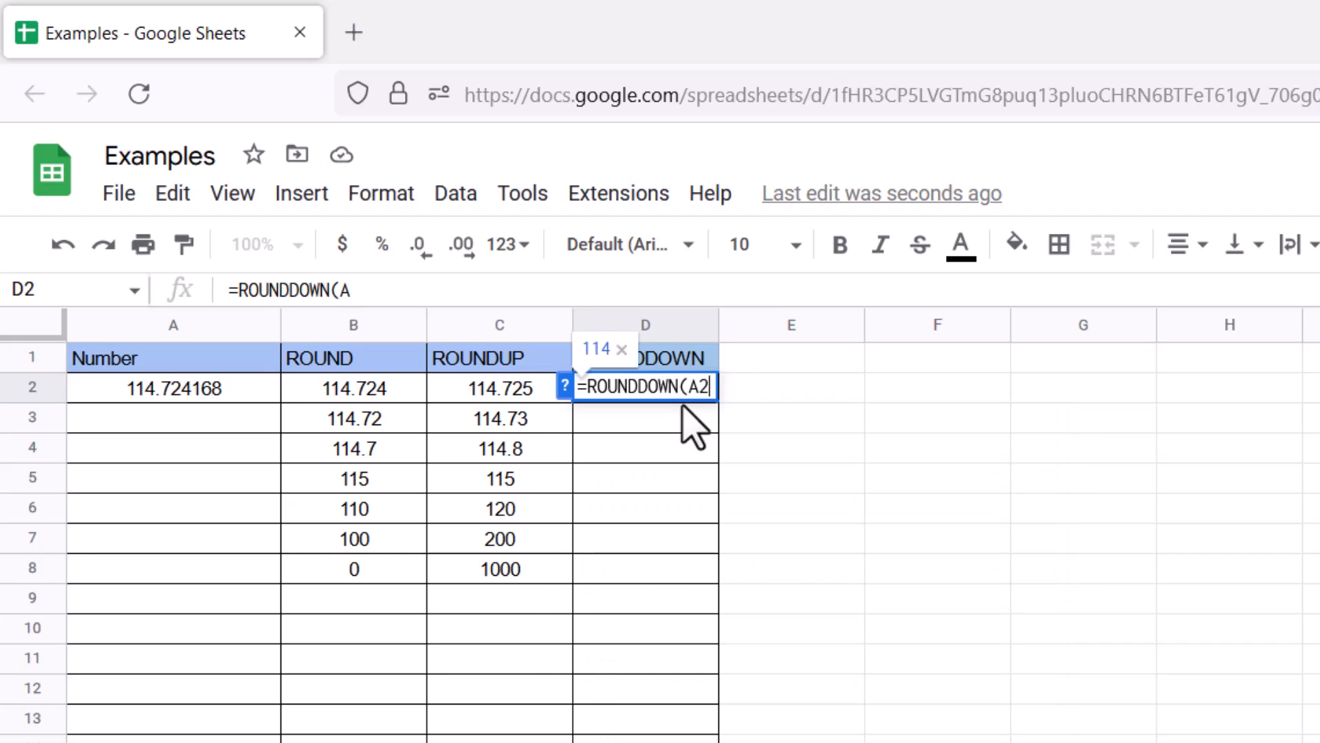
{"action": "type", "text": ", "}
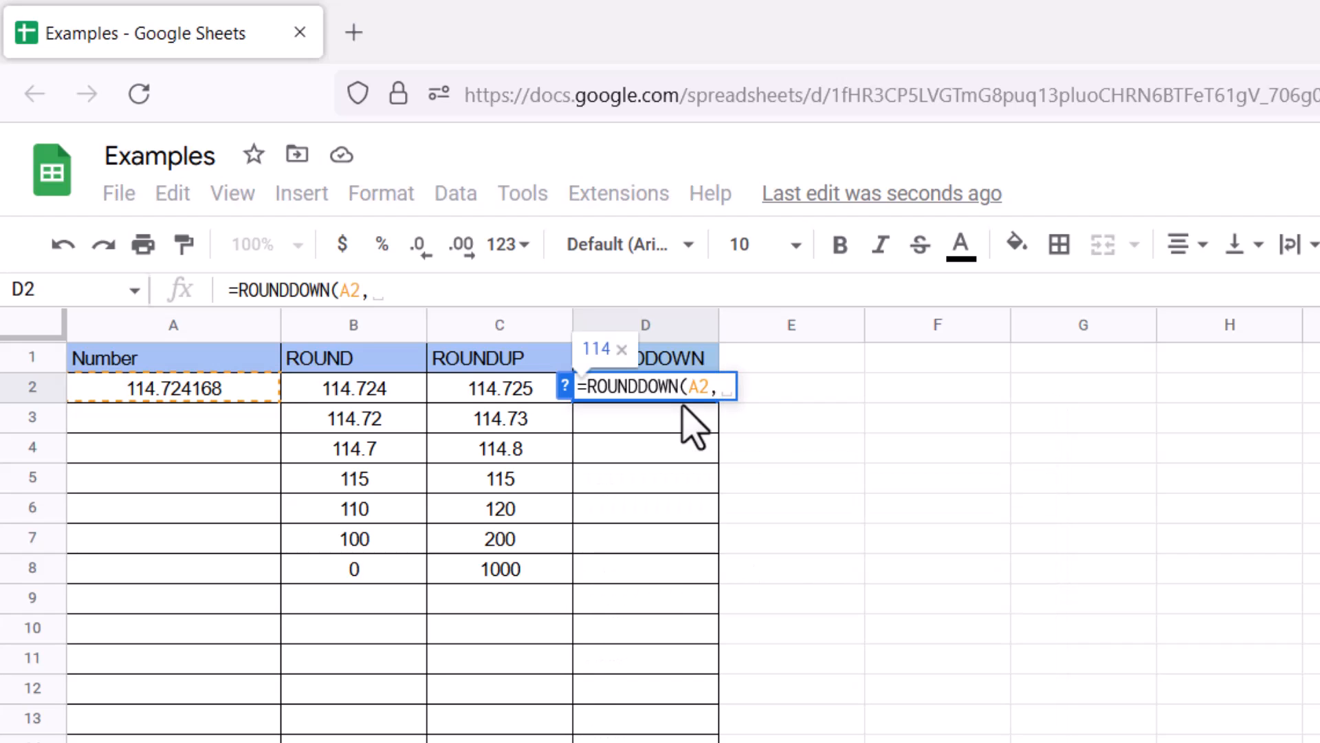
{"action": "type", "text": "3)"}
{"action": "key", "text": "Return"}
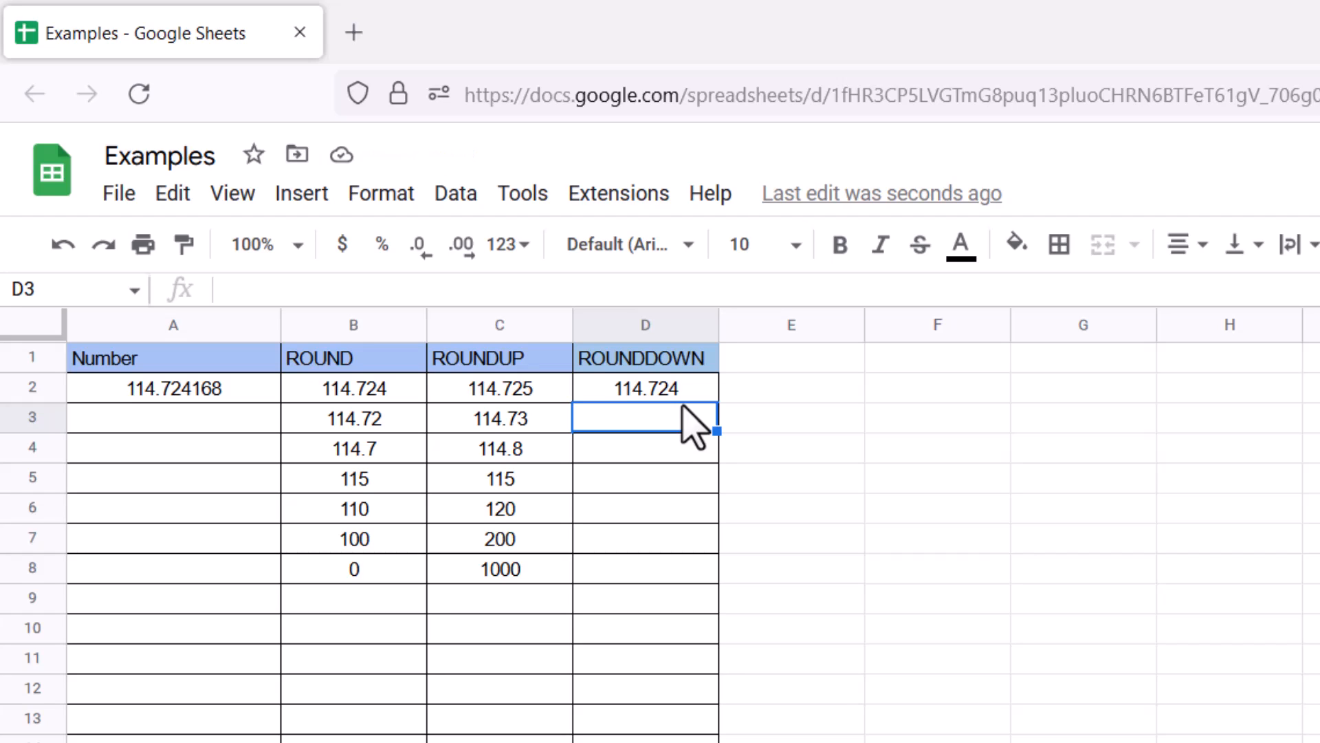
Enter the formula =ROUNDDOWN(A2,2) in cell D3 to round the number down to two decimal places
{"action": "type", "text": "=ROUNDDOWN"}
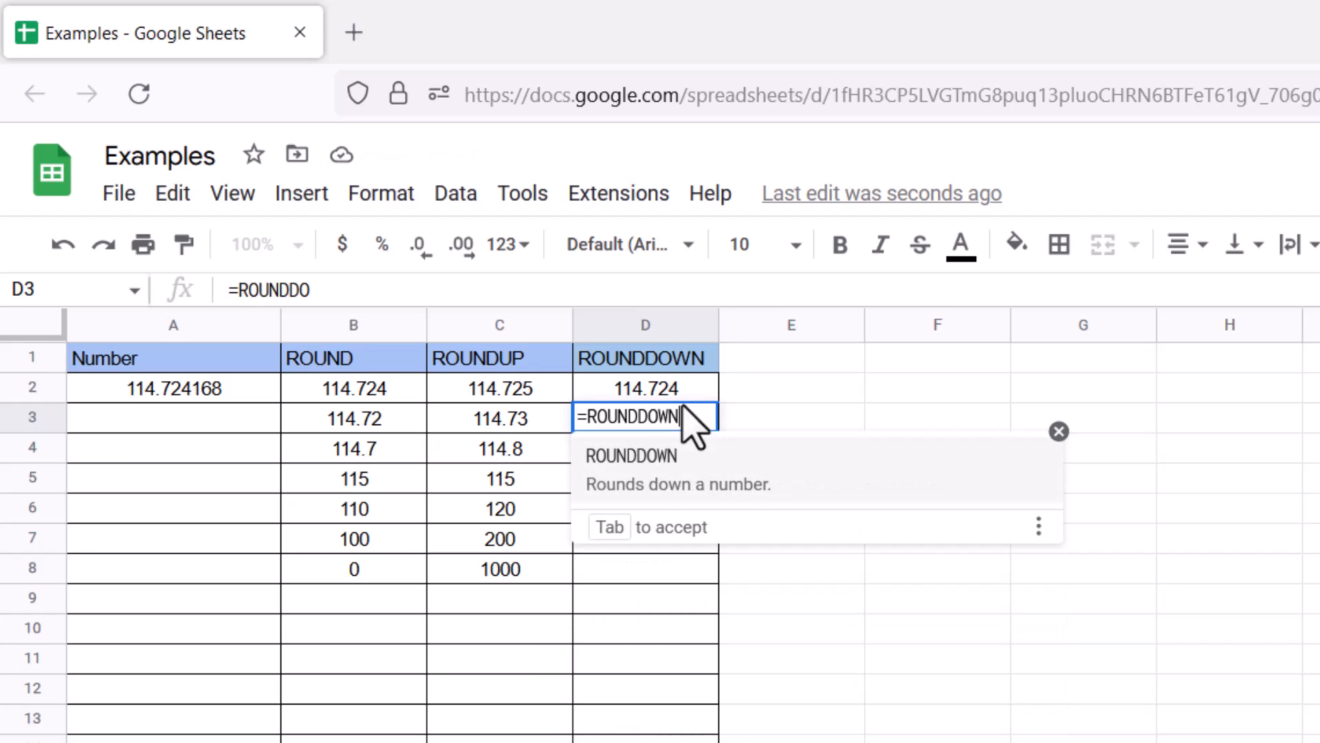
{"action": "type", "text": "(A2,"}
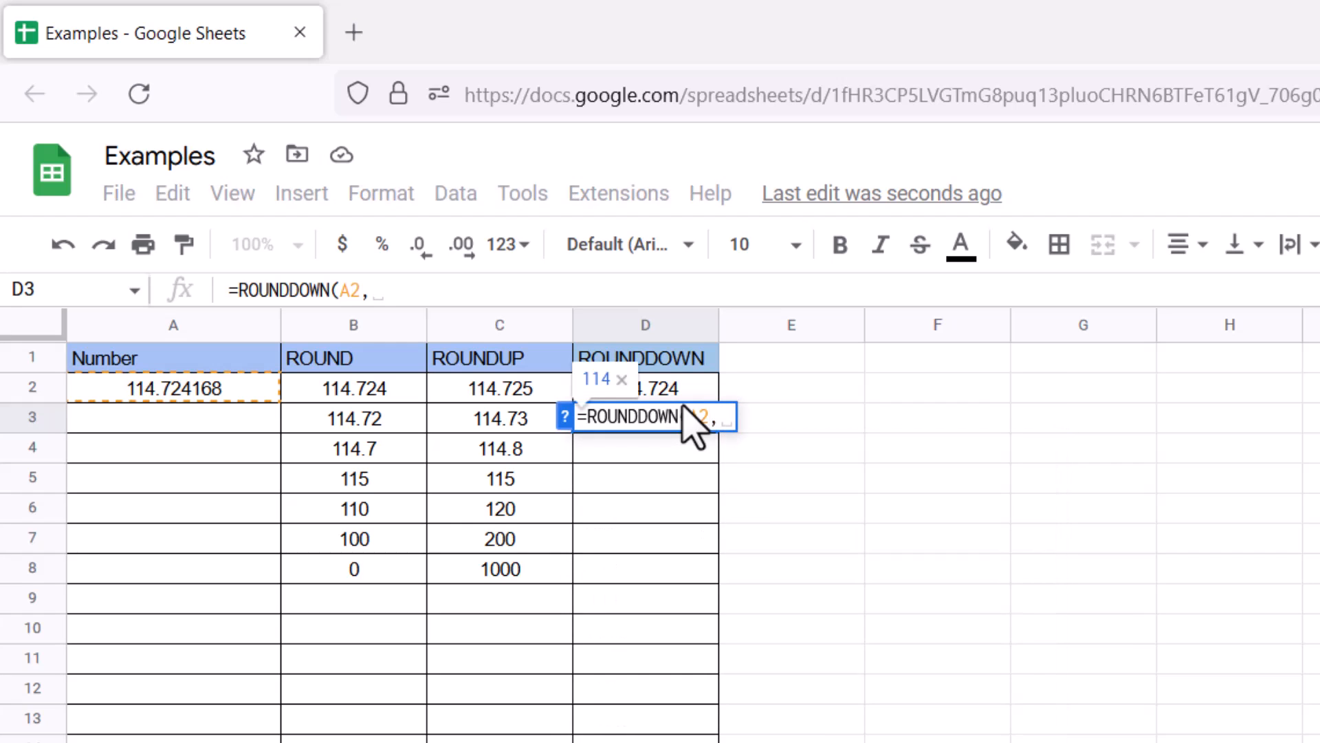
{"action": "type", "text": "2"}
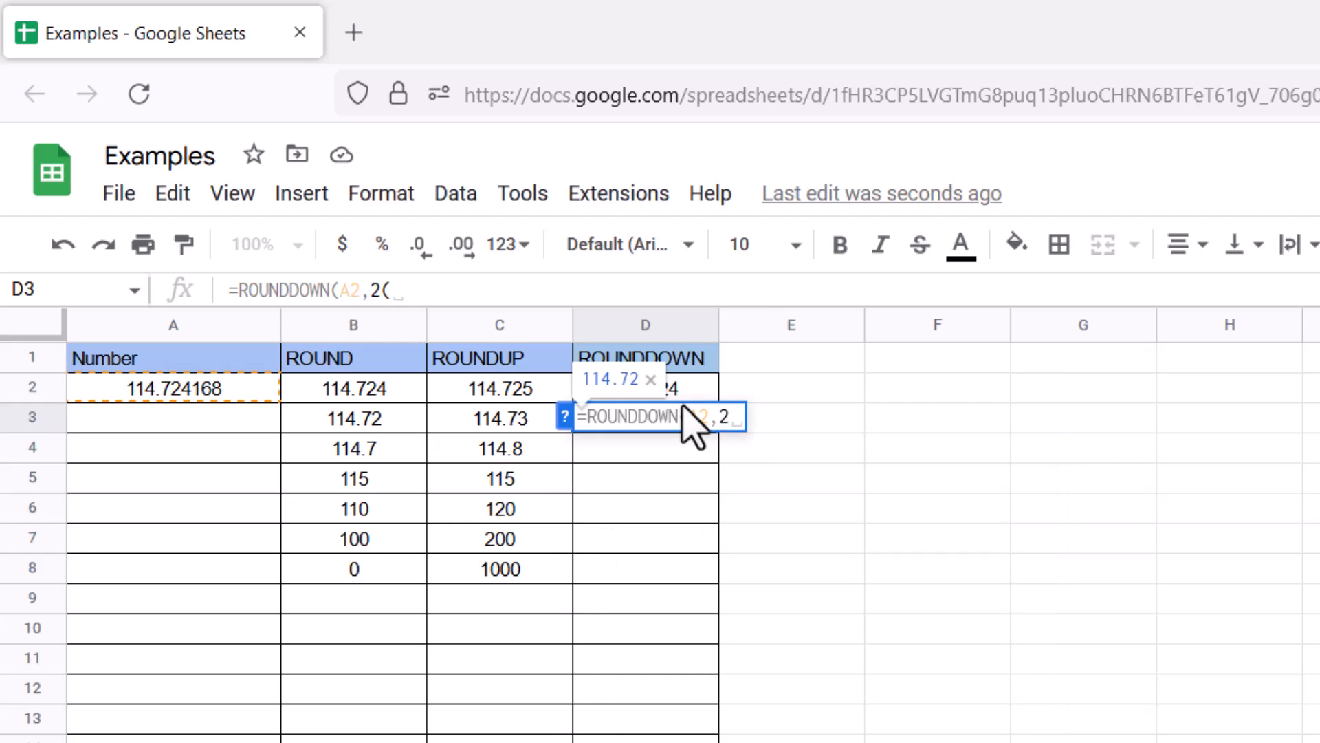
{"action": "type", "text": ")"}
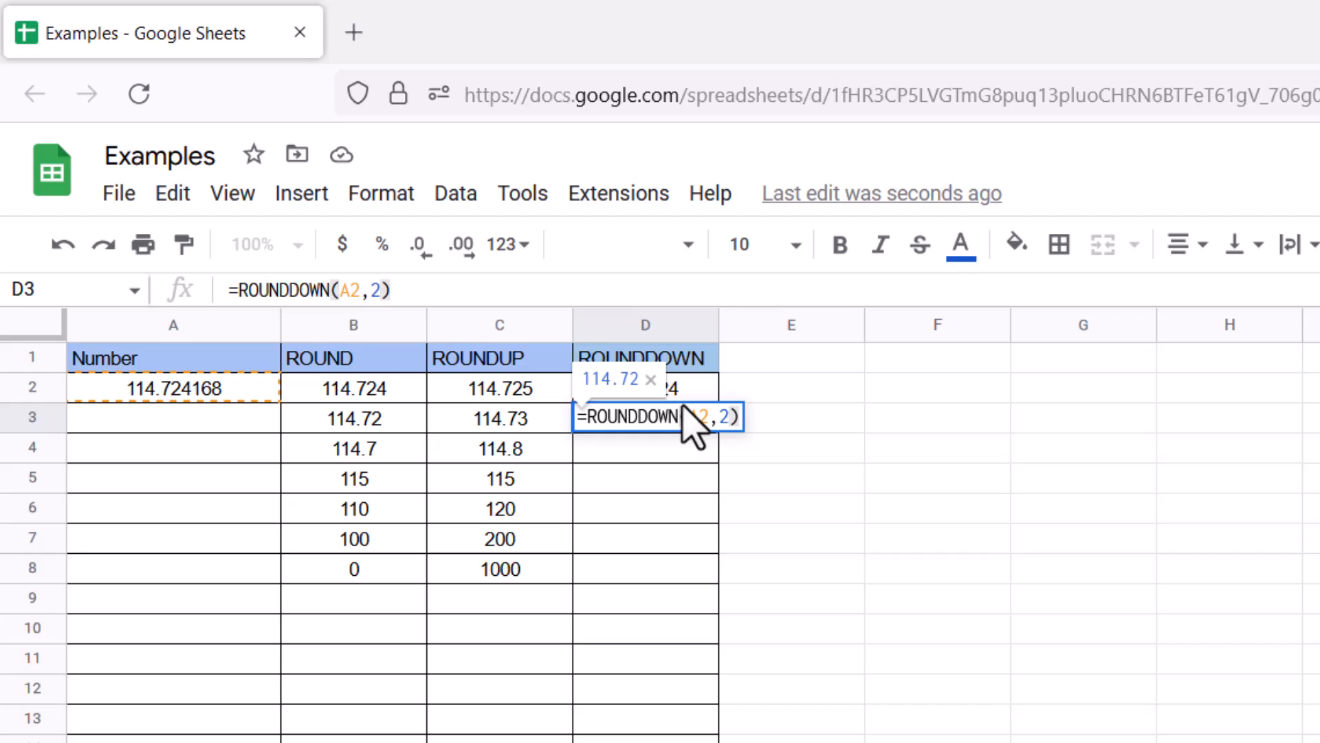
{"action": "key", "text": "Return"}
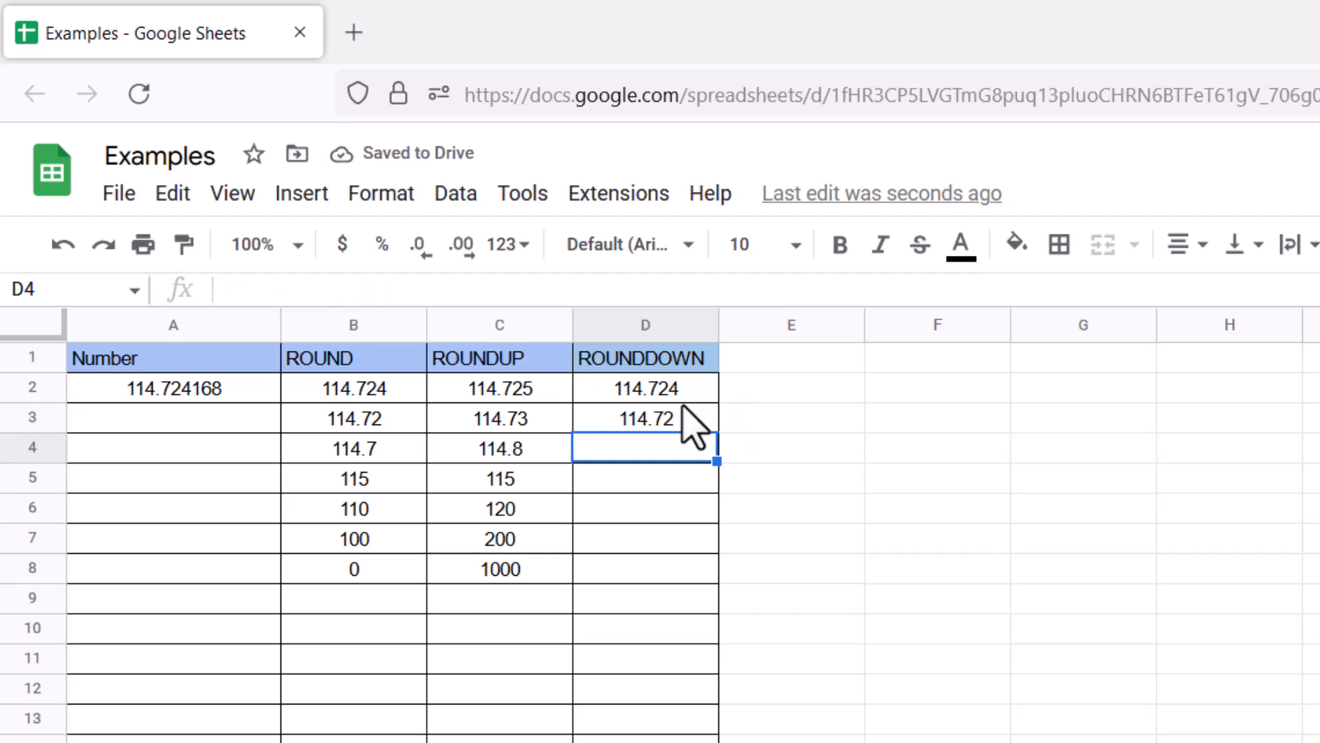
Enter the formula =ROUNDDOWN(A2,1) in cell D4 to round the number down to one decimal place
{"action": "type", "text": "="}
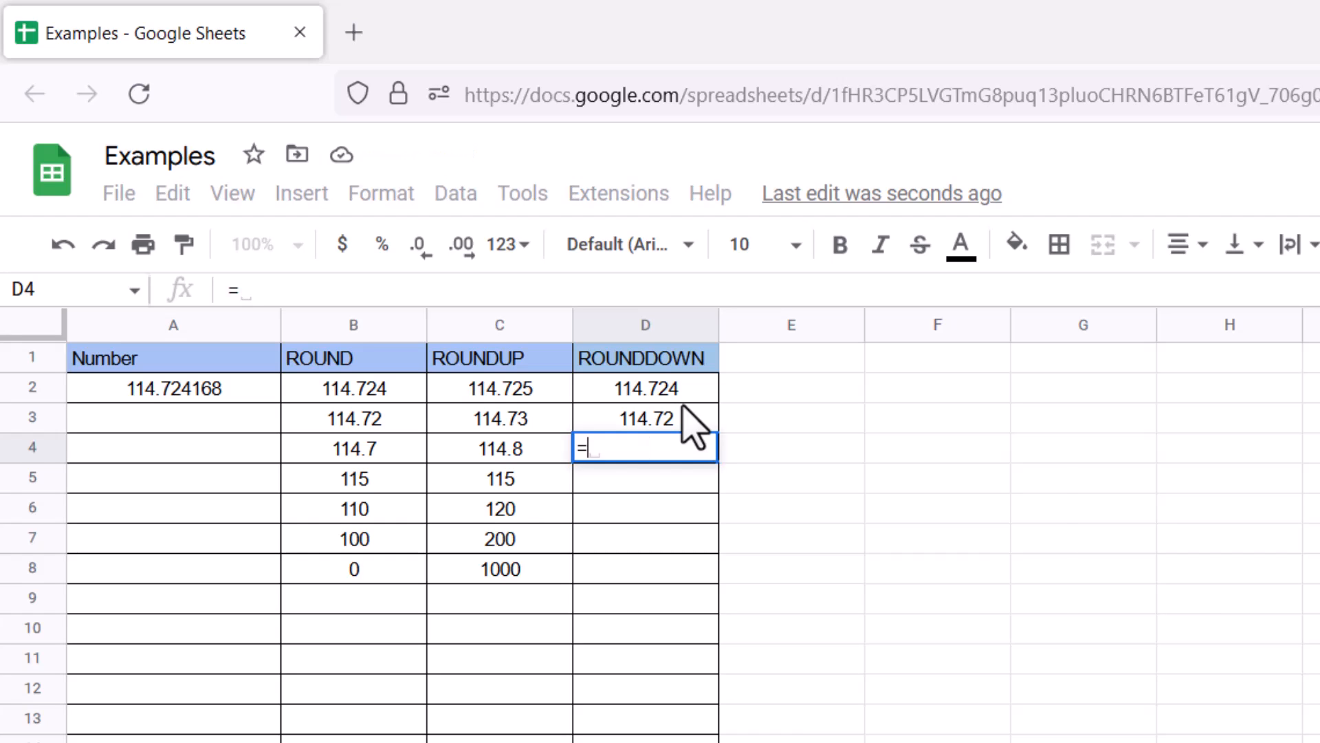
{"action": "type", "text": "ROUNDDOWN"}
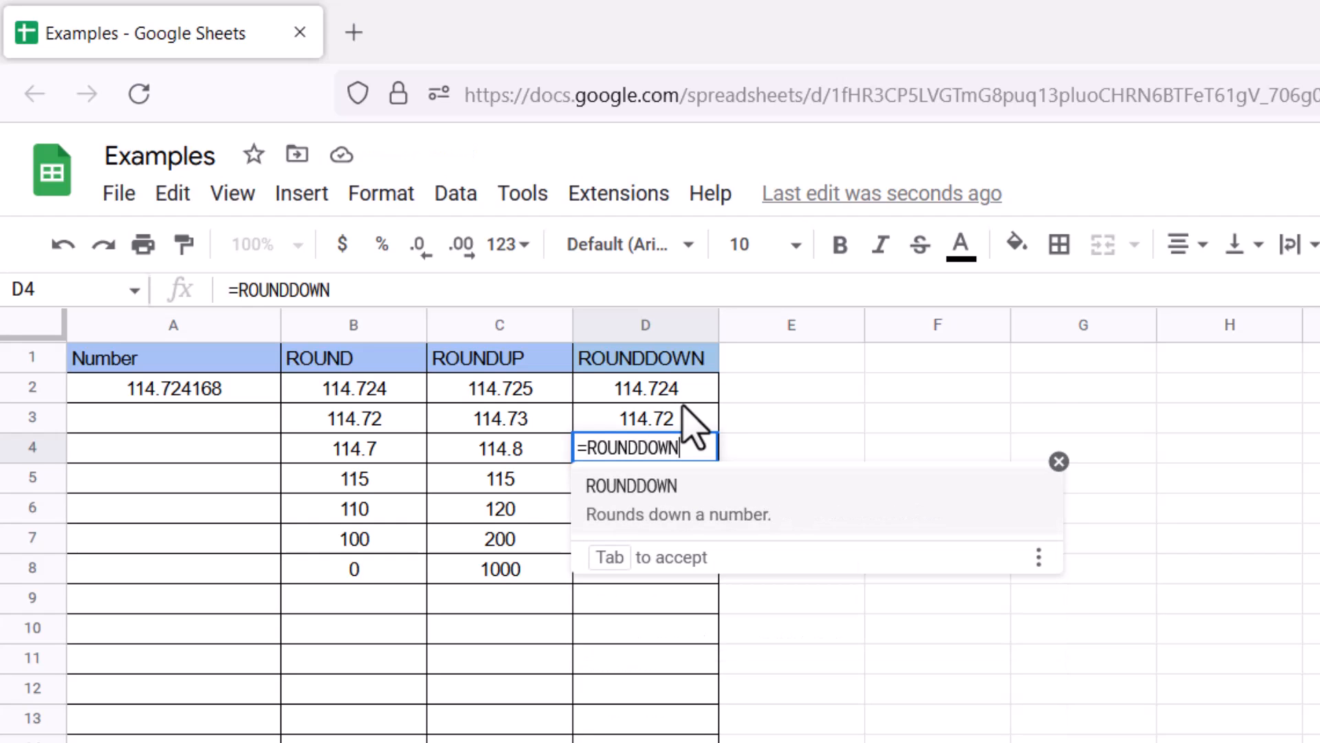
{"action": "type", "text": "(A2,"}
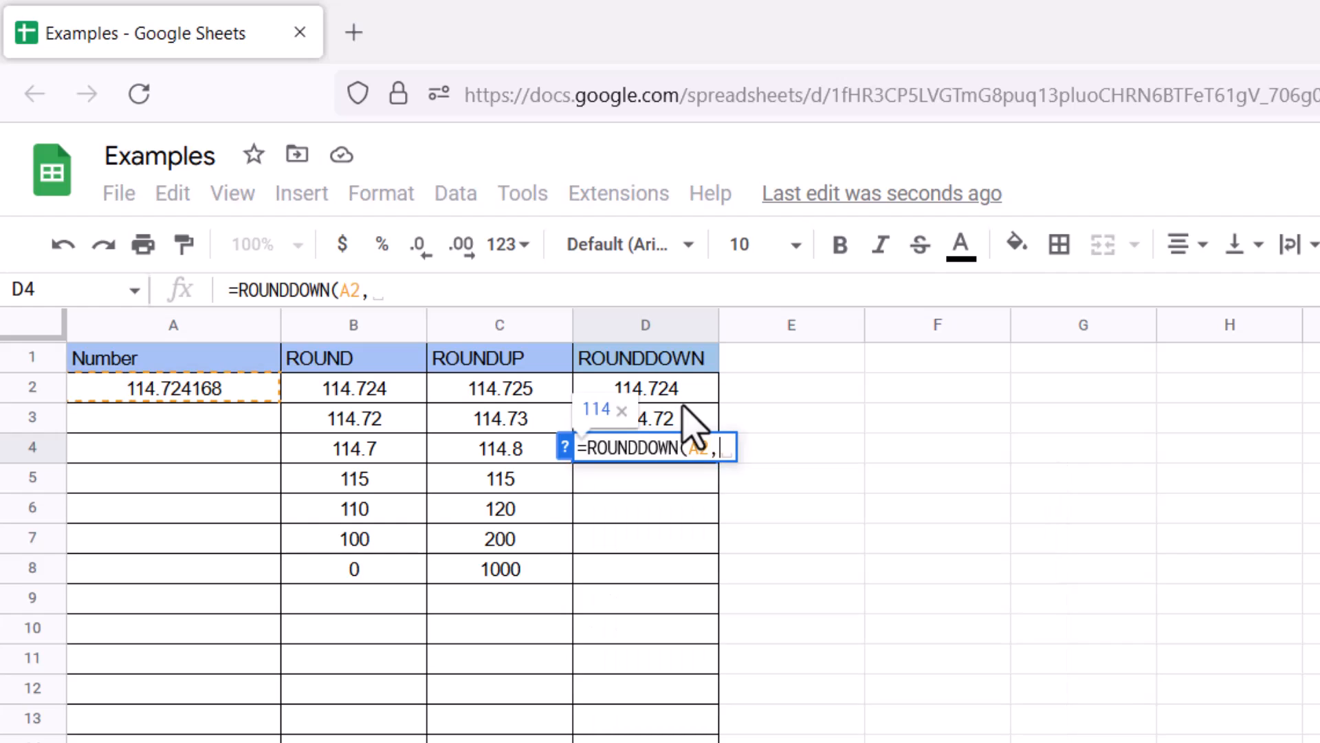
{"action": "type", "text": "1)"}
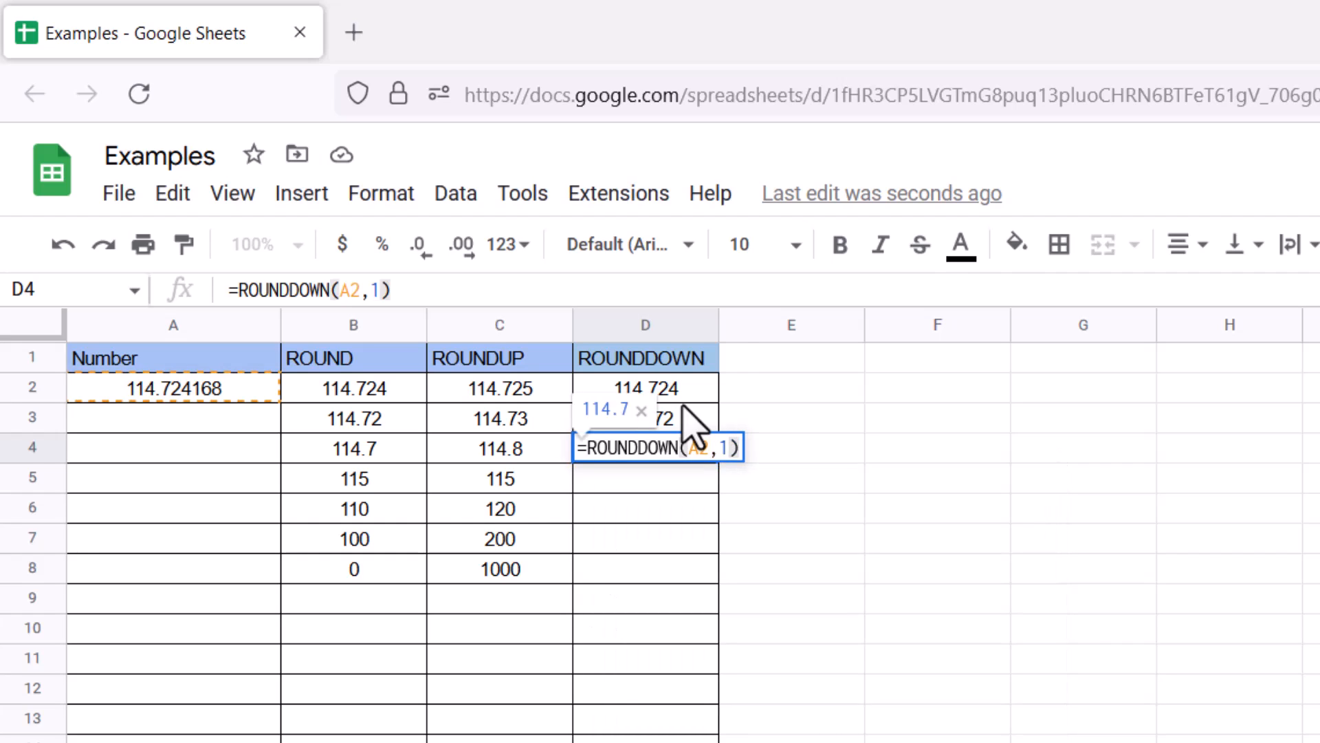
{"action": "key", "text": "Return"}
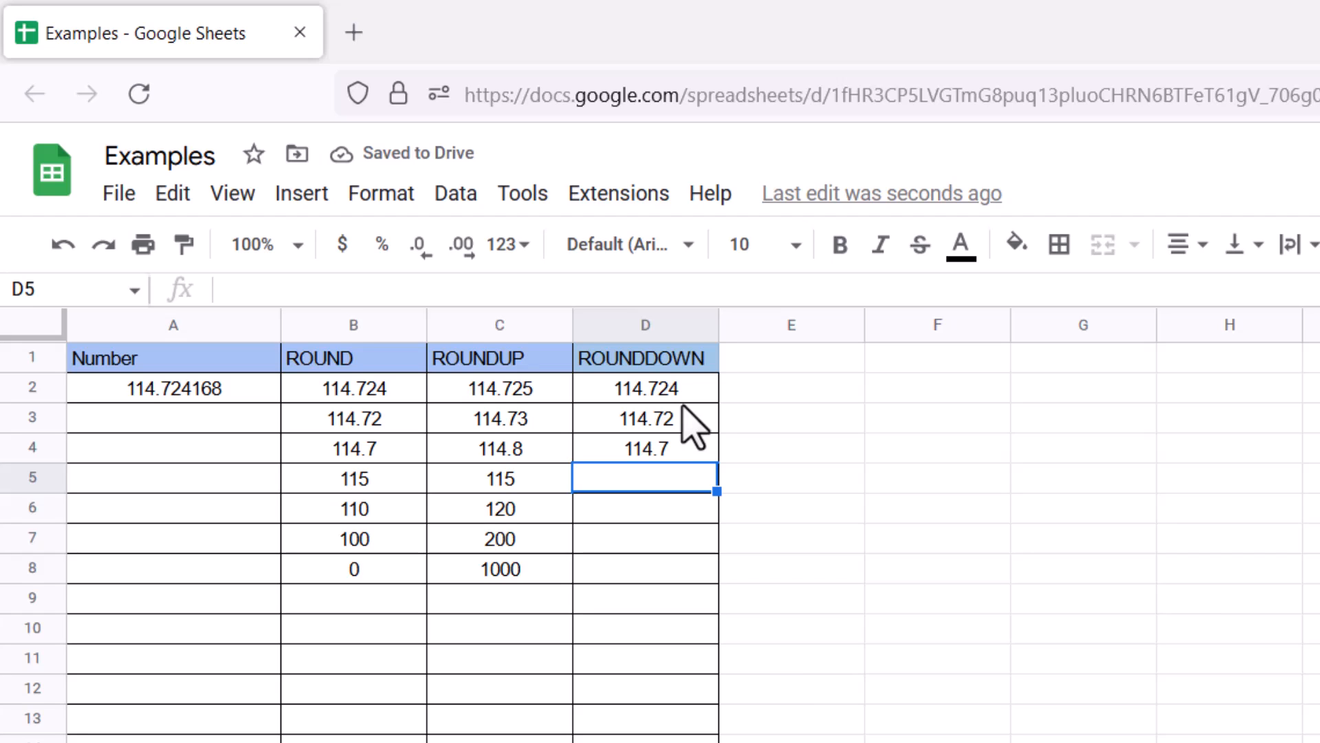
Enter the formula =ROUNDDOWN(A2,0) in cell D5 to round the number down to a whole number
{"action": "type", "text": "="}
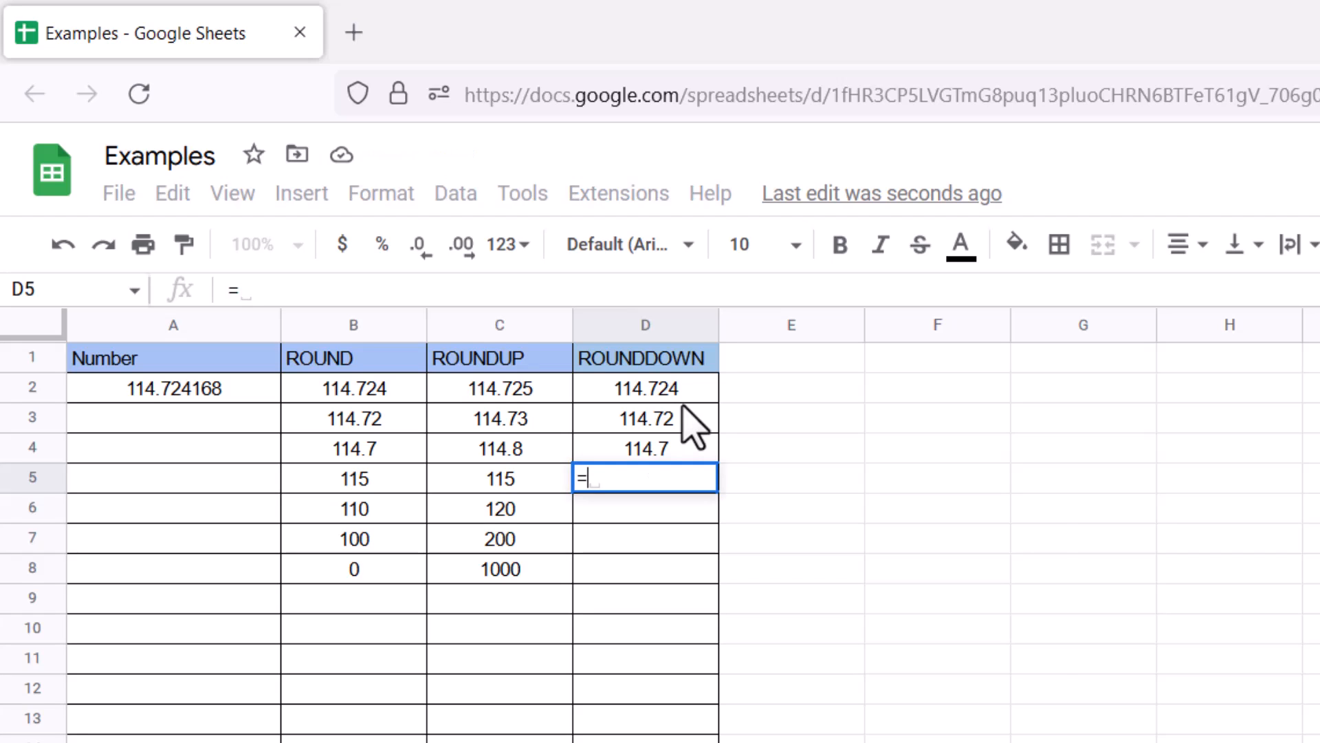
{"action": "type", "text": "ROUNDDOWN"}
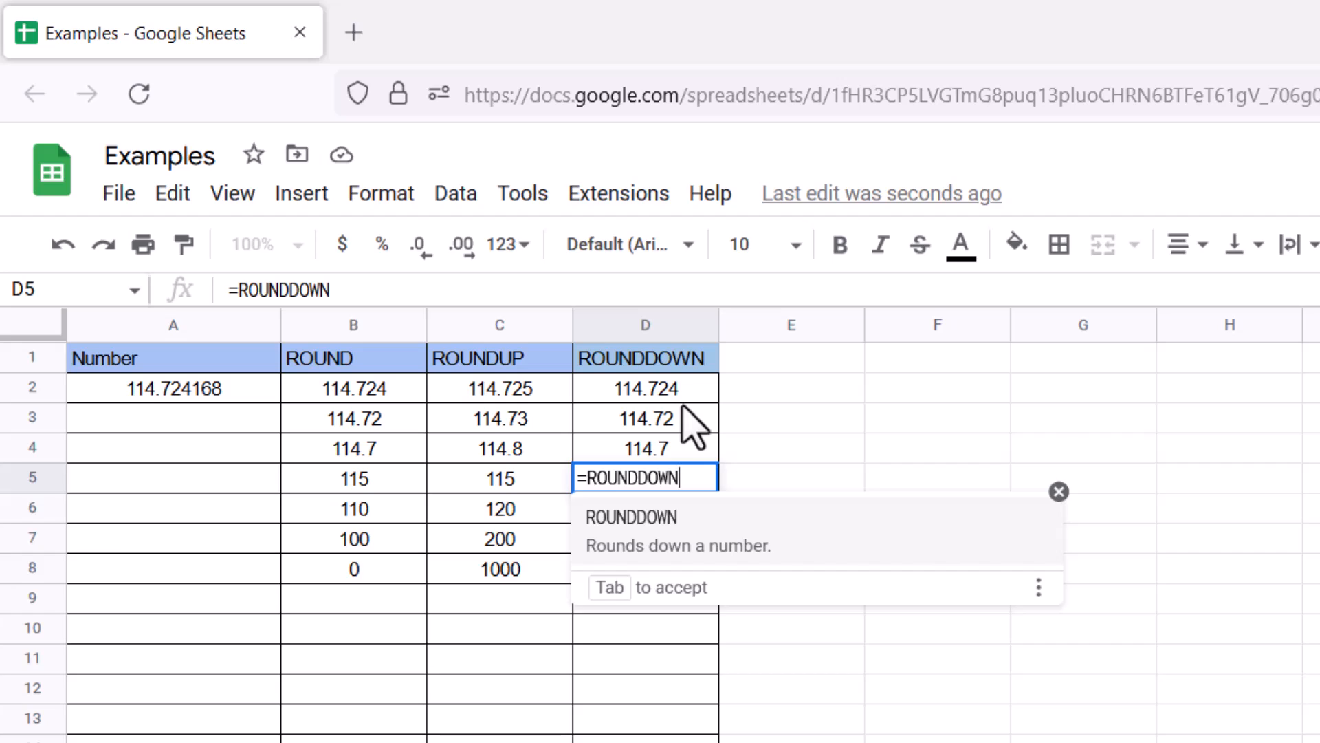
{"action": "type", "text": "(A2,0)"}
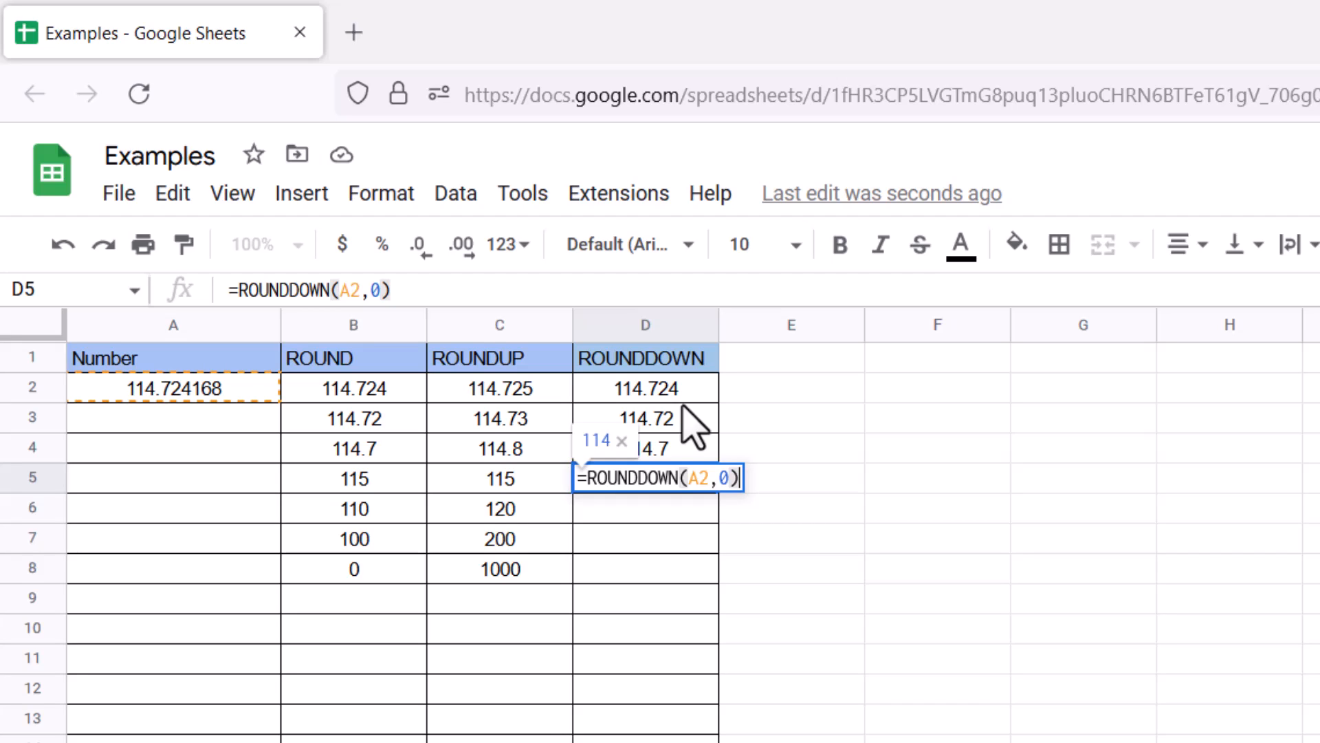
{"action": "key", "text": "Return"}
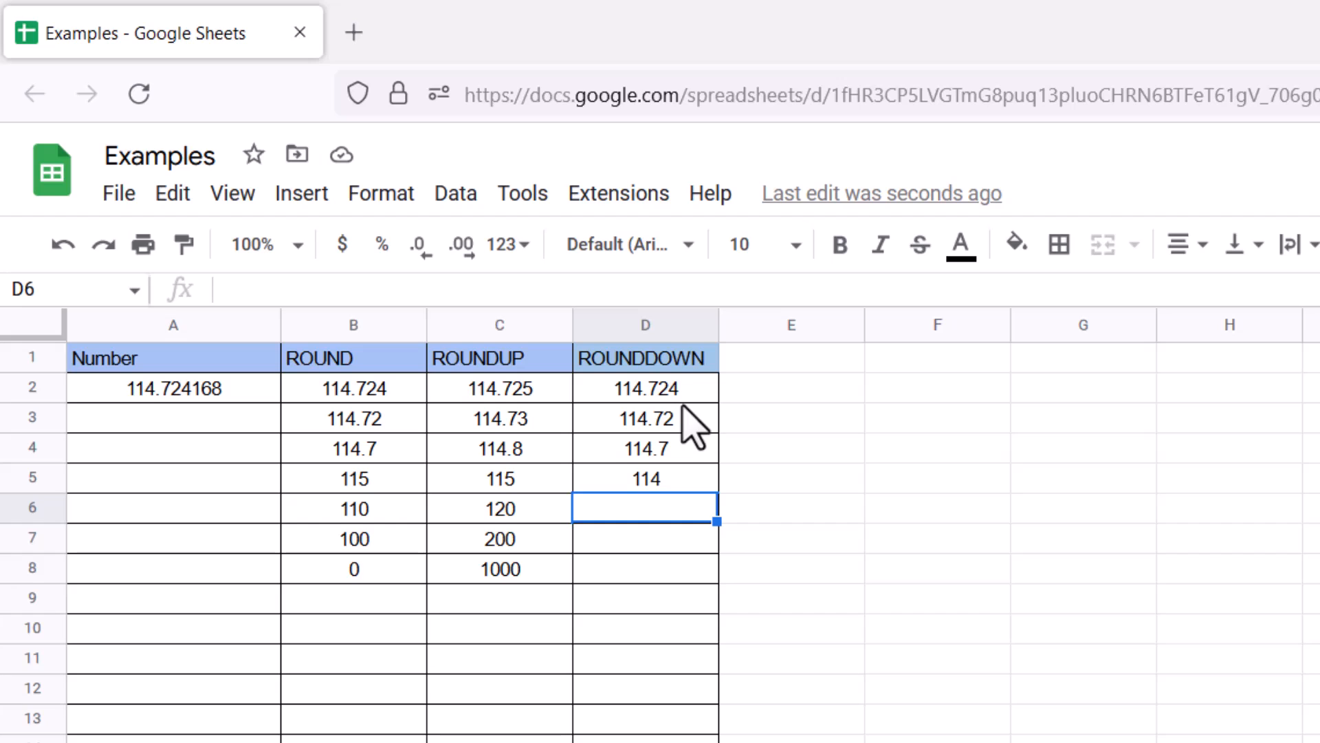
Enter the formula =ROUNDDOWN(-1) in cell D6
{"action": "type", "text": "=RO"}
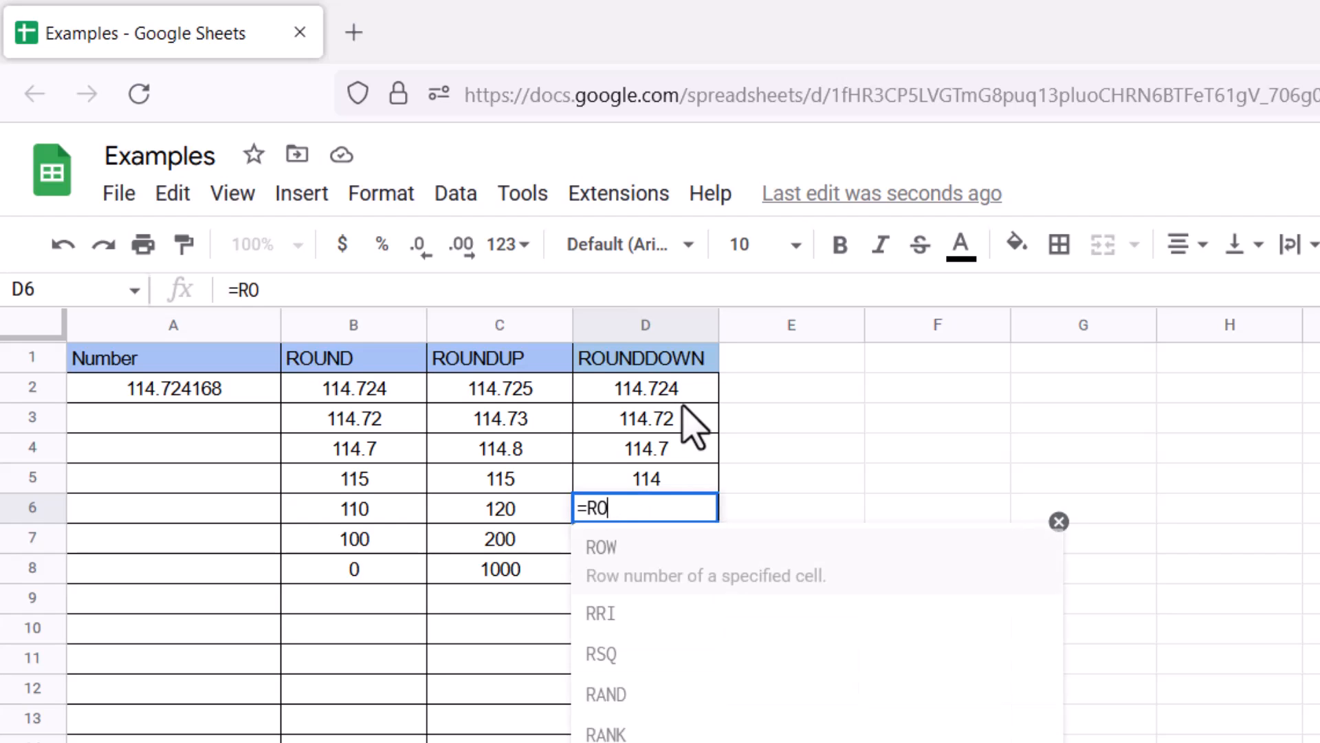
{"action": "type", "text": "UNDDOWN(-1)"}
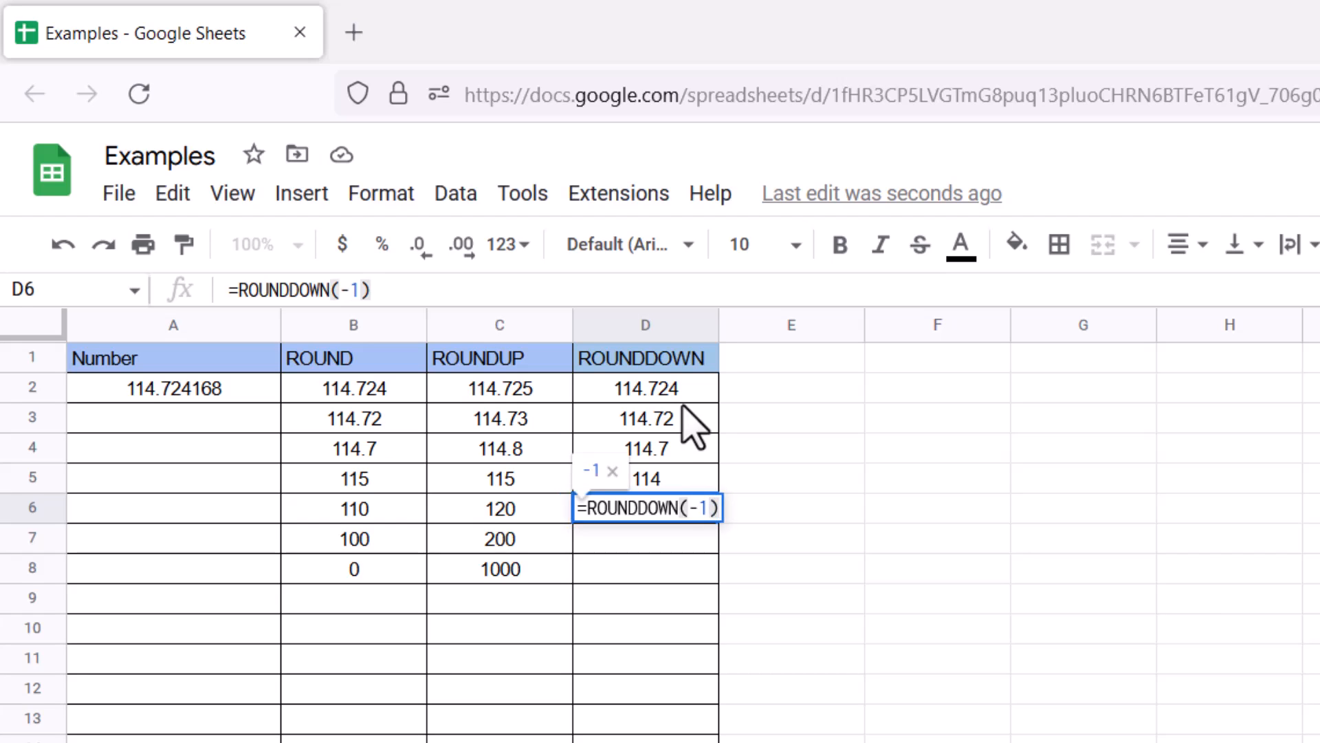
{"action": "key", "text": "Return"}
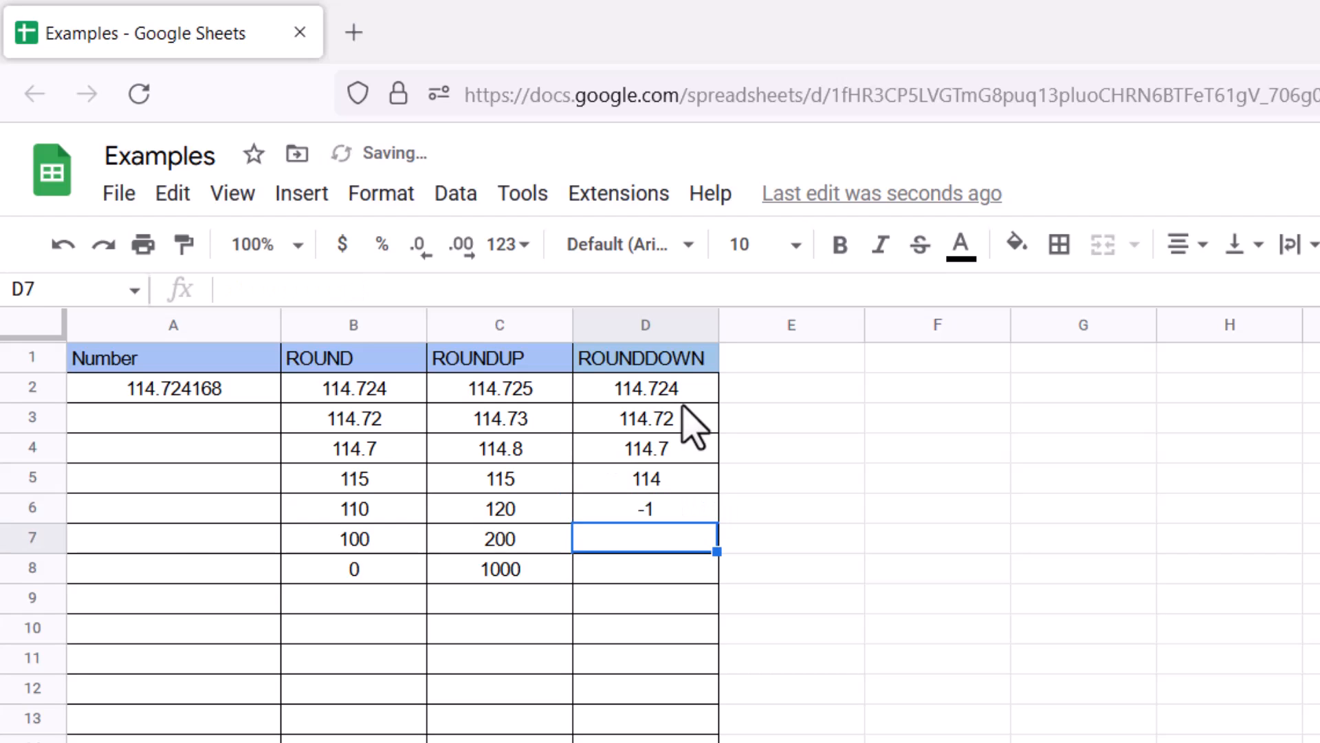
Add the missing A2 reference to the formula in cell D6 so it reads =ROUNDDOWN(A2,-1)
{"action": "left_click", "coordinate": [670, 509]}
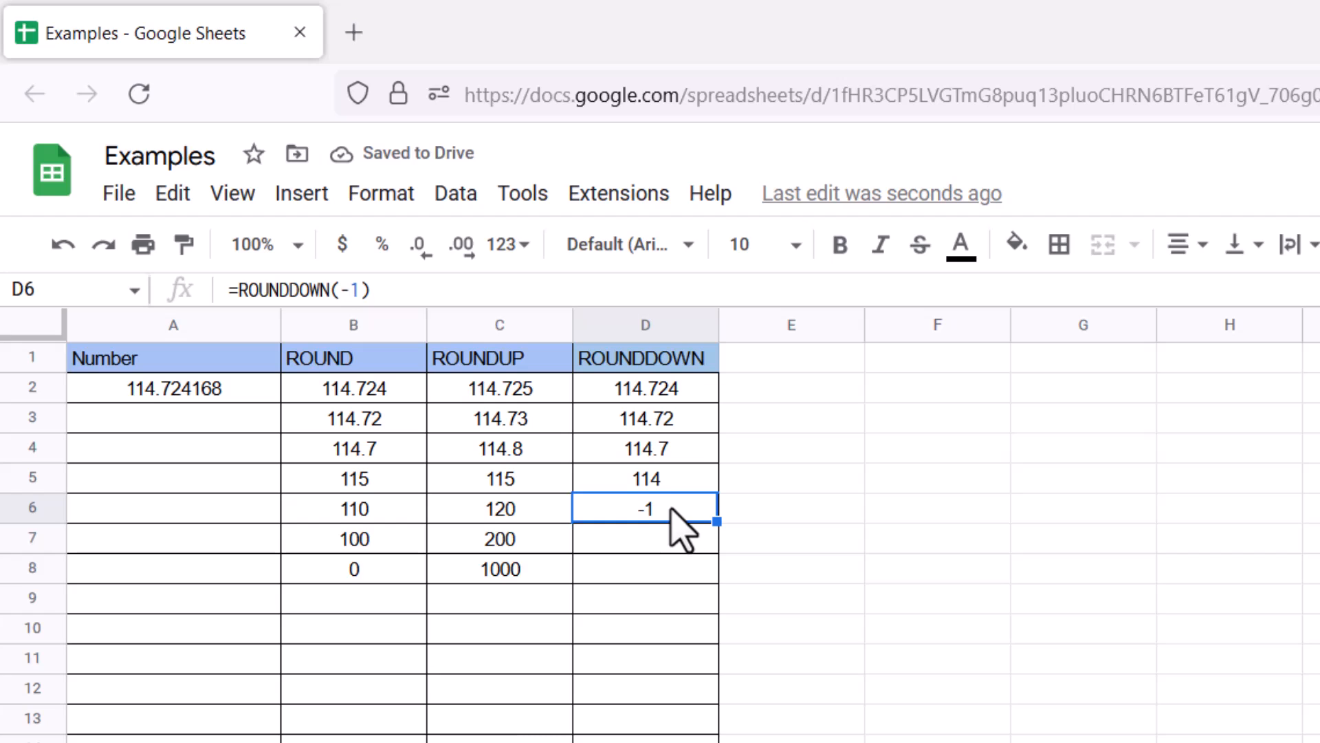
{"action": "left_click", "coordinate": [347, 290]}
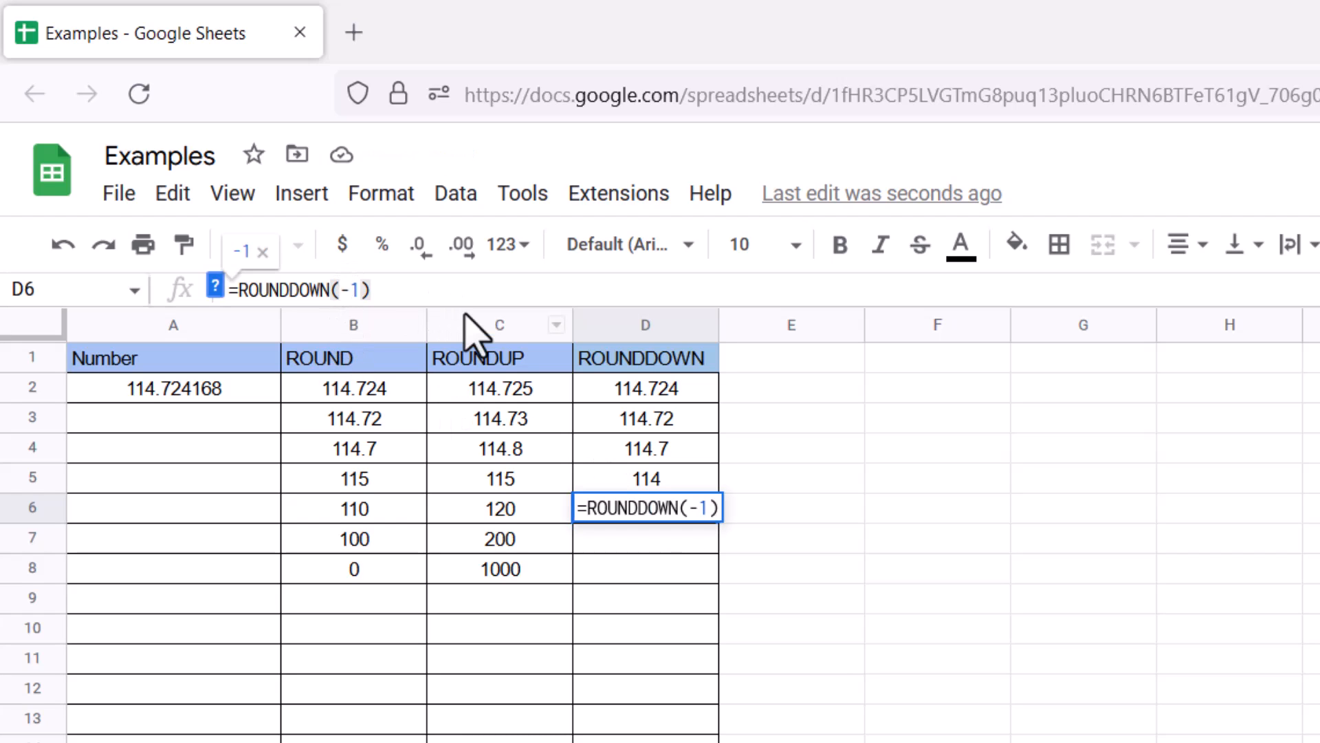
{"action": "type", "text": "A2"}
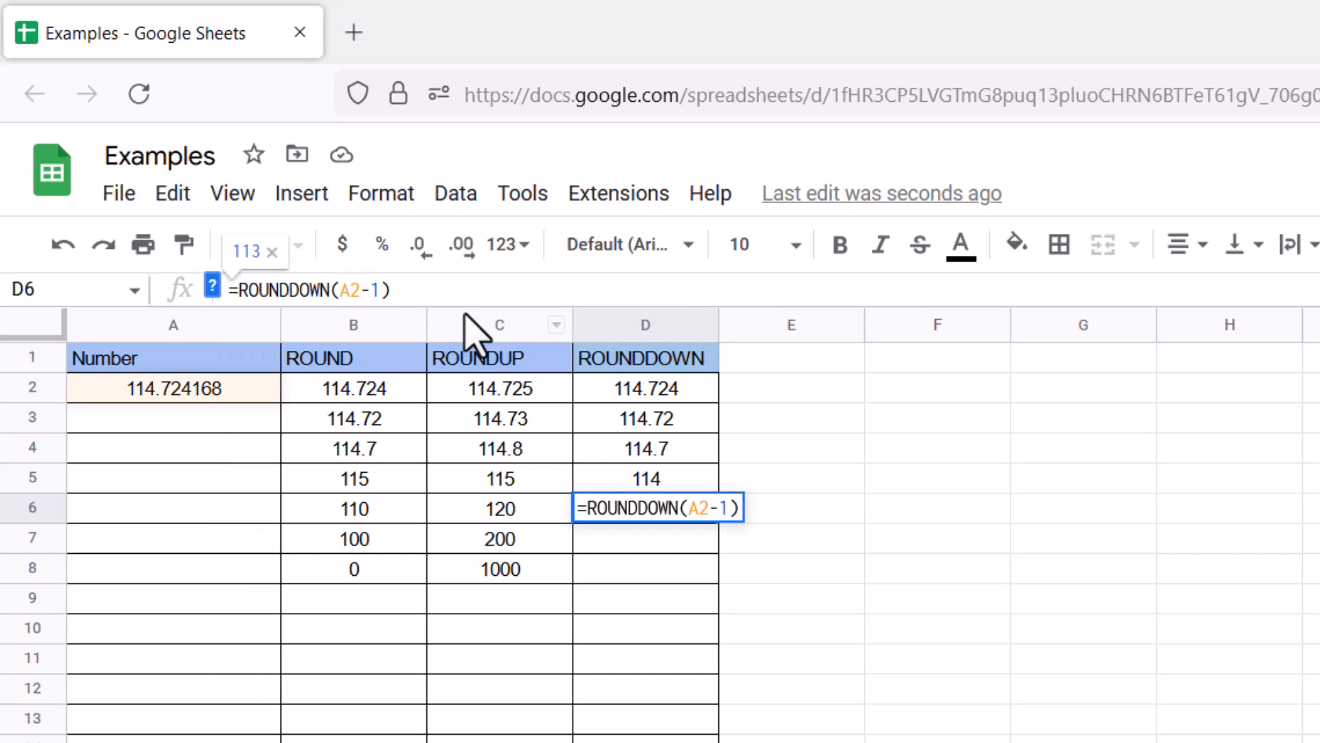
{"action": "type", "text": ","}
{"action": "key", "text": "Return"}
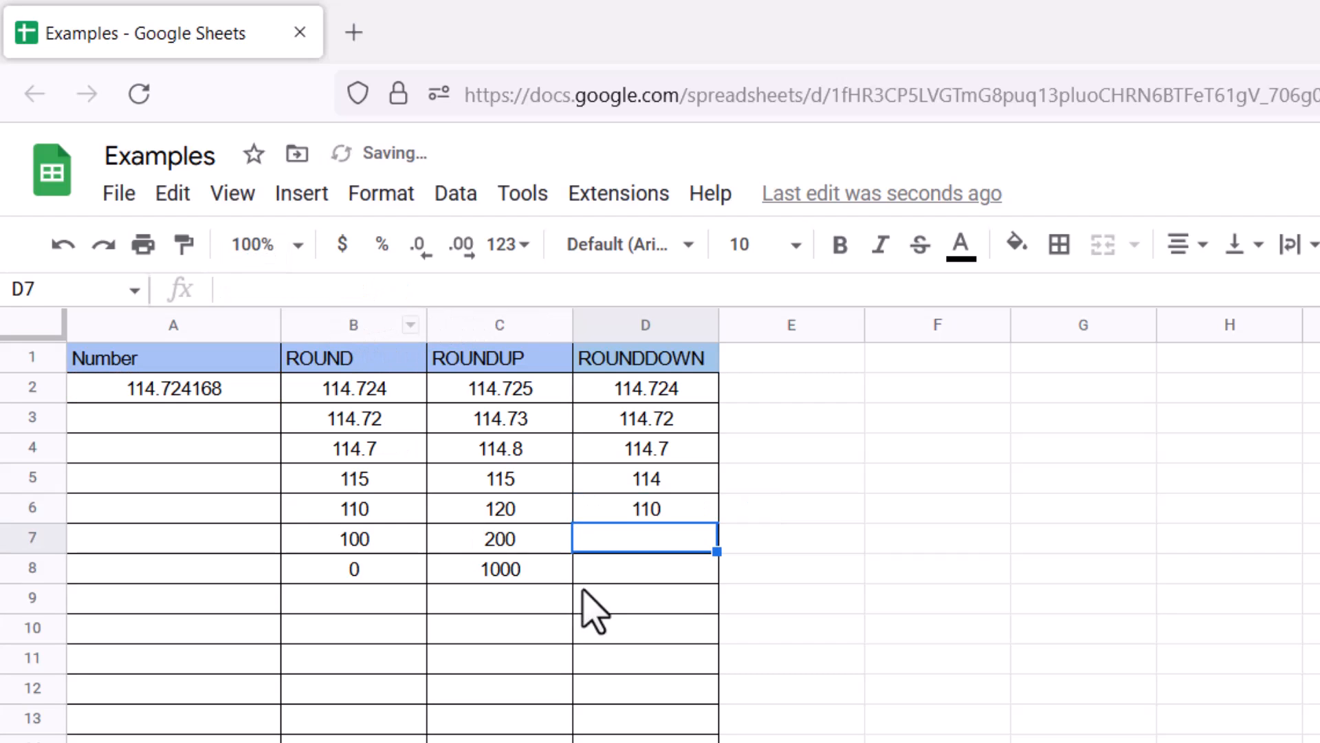
Enter the formula =ROUNDDOWN(A2,-2) in cell D7 to round the number down to the nearest hundred
{"action": "left_click", "coordinate": [624, 565]}
{"action": "left_click", "coordinate": [622, 535]}
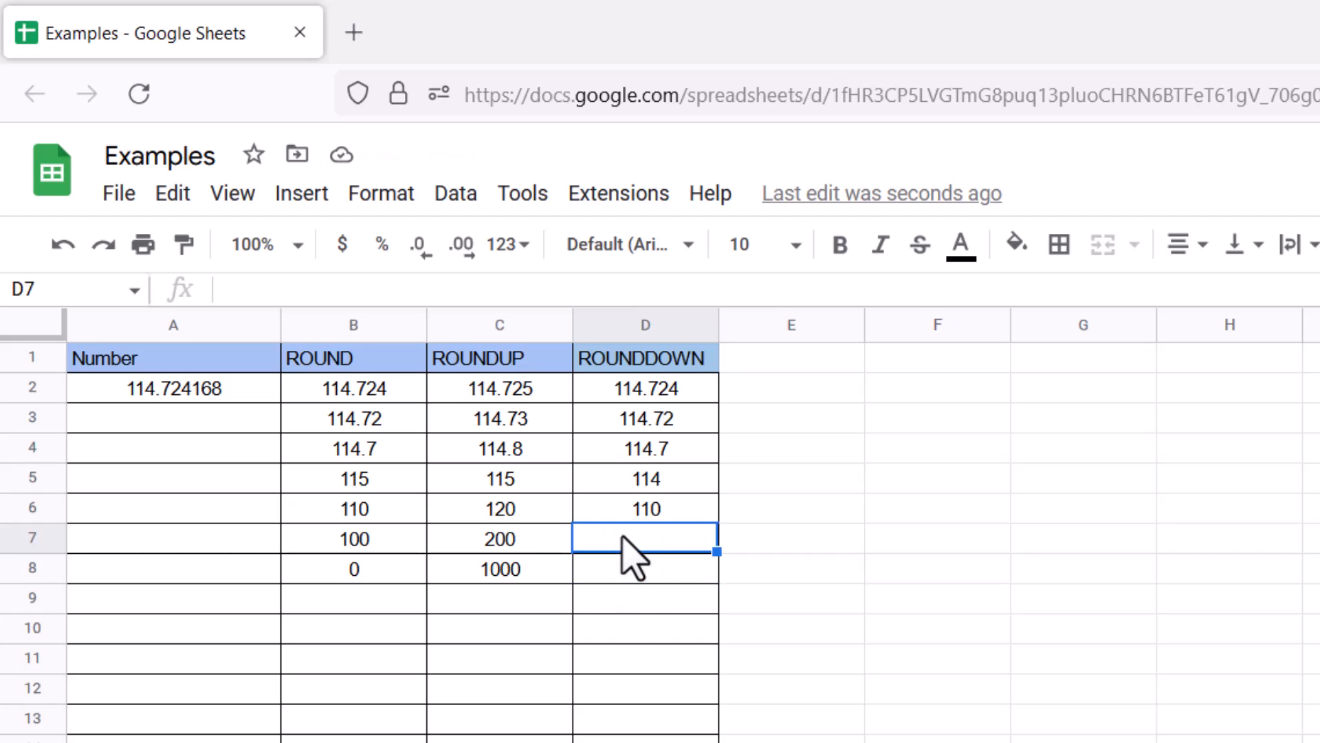
{"action": "type", "text": "=ROUNDDOW"}
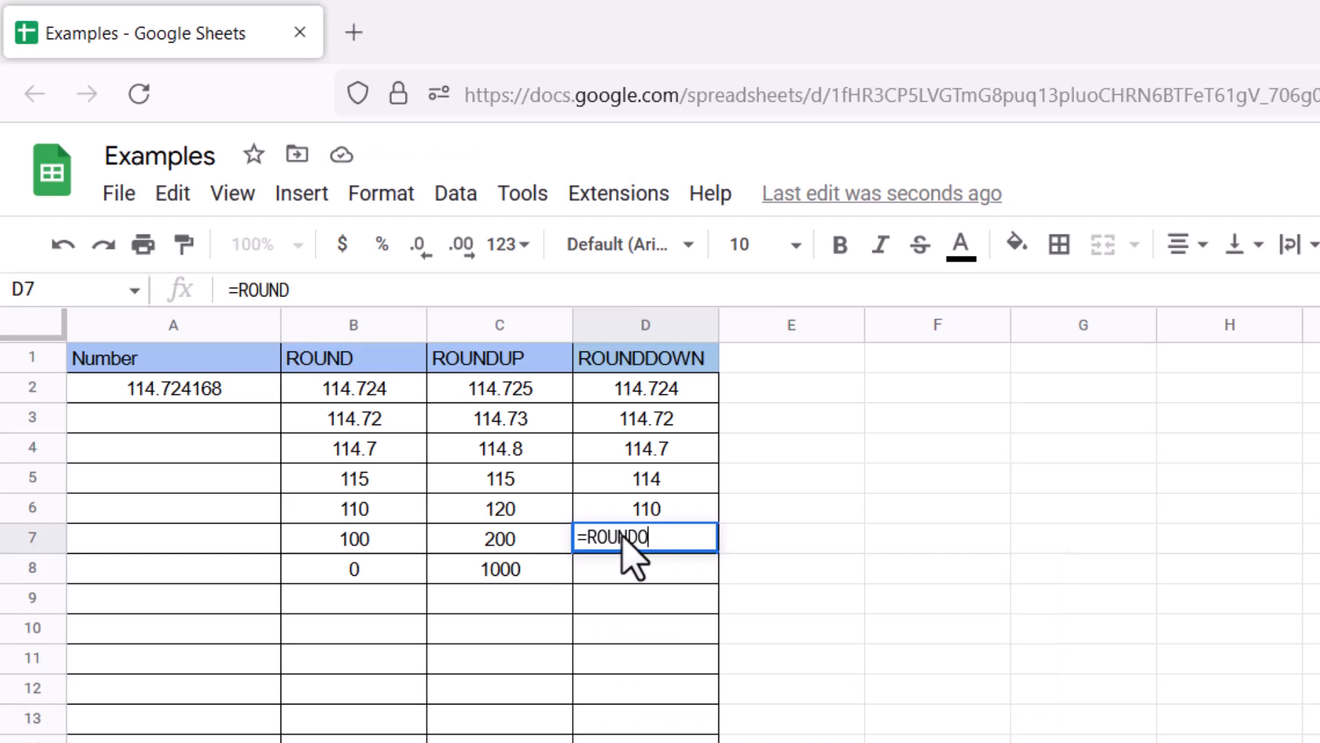
{"action": "type", "text": "N"}
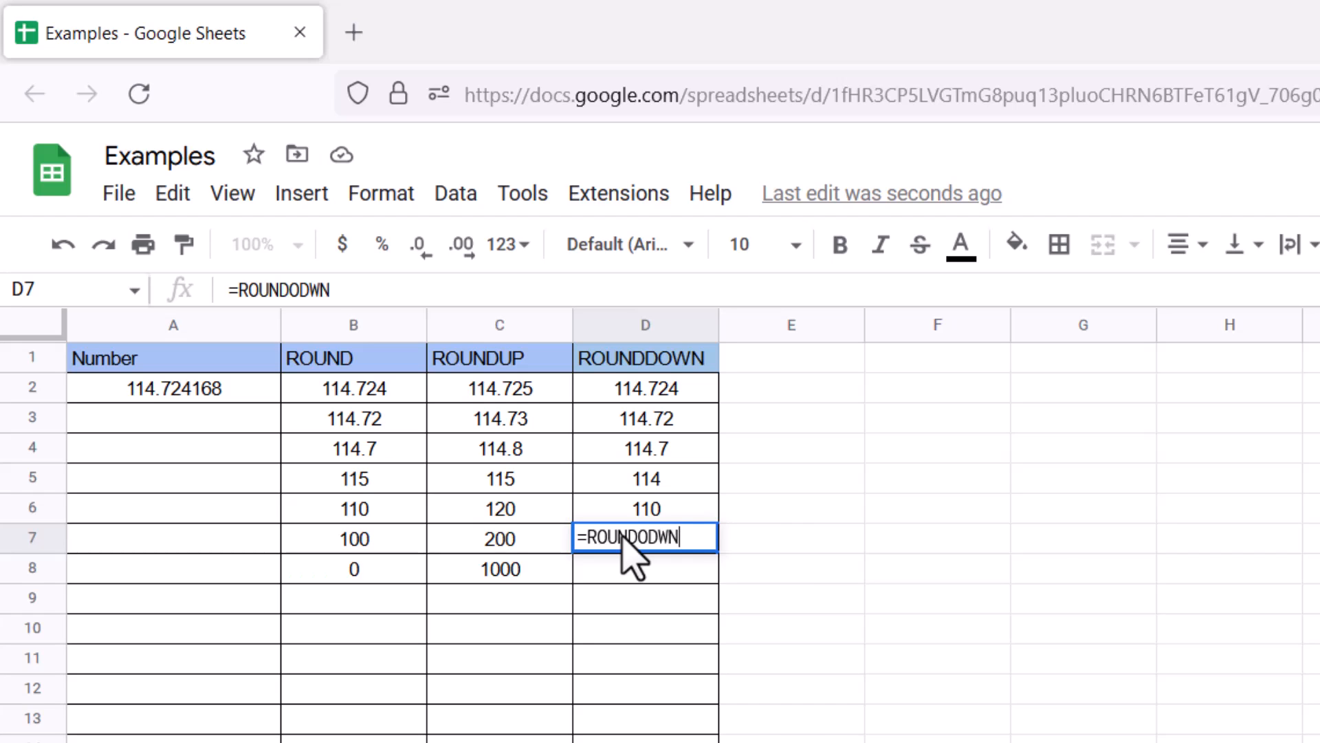
{"action": "key", "text": "BackSpace"}
{"action": "key", "text": "BackSpace"}
{"action": "key", "text": "BackSpace"}
{"action": "key", "text": "BackSpace"}
{"action": "type", "text": "DOWN"}
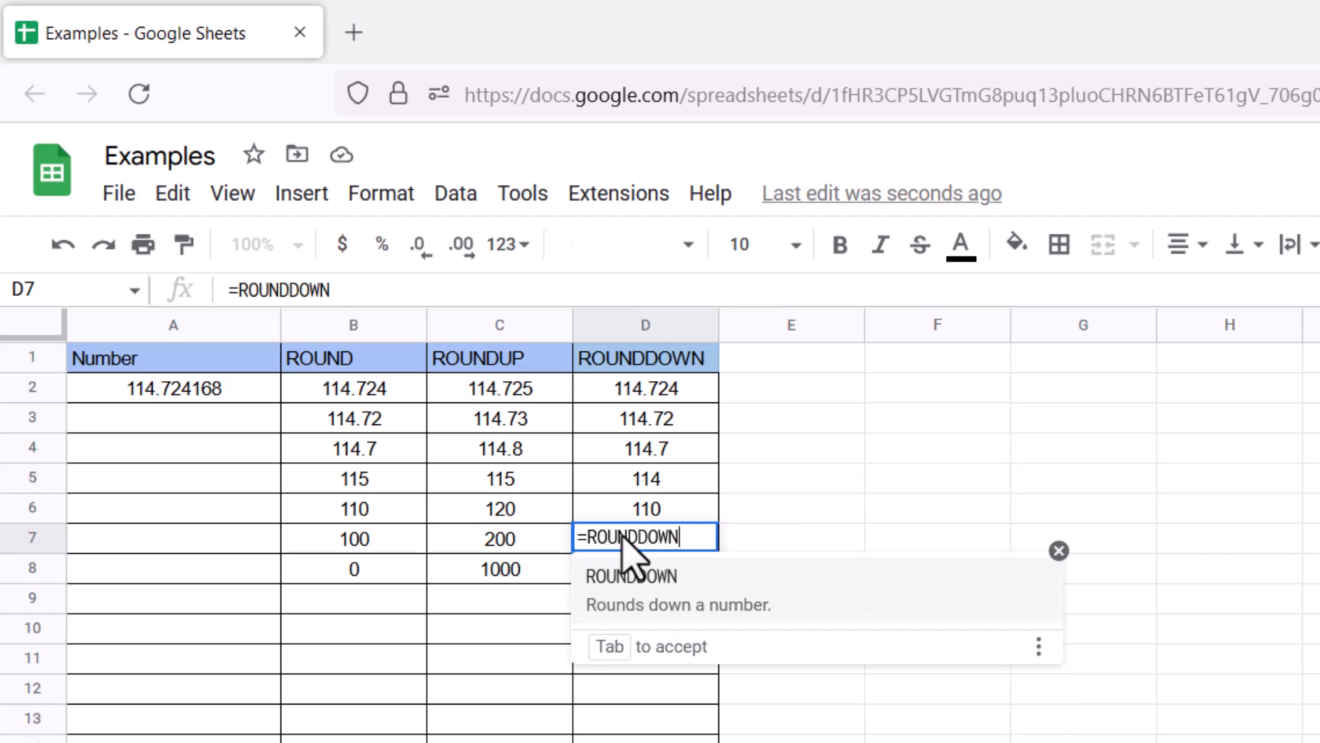
{"action": "type", "text": "(A"}
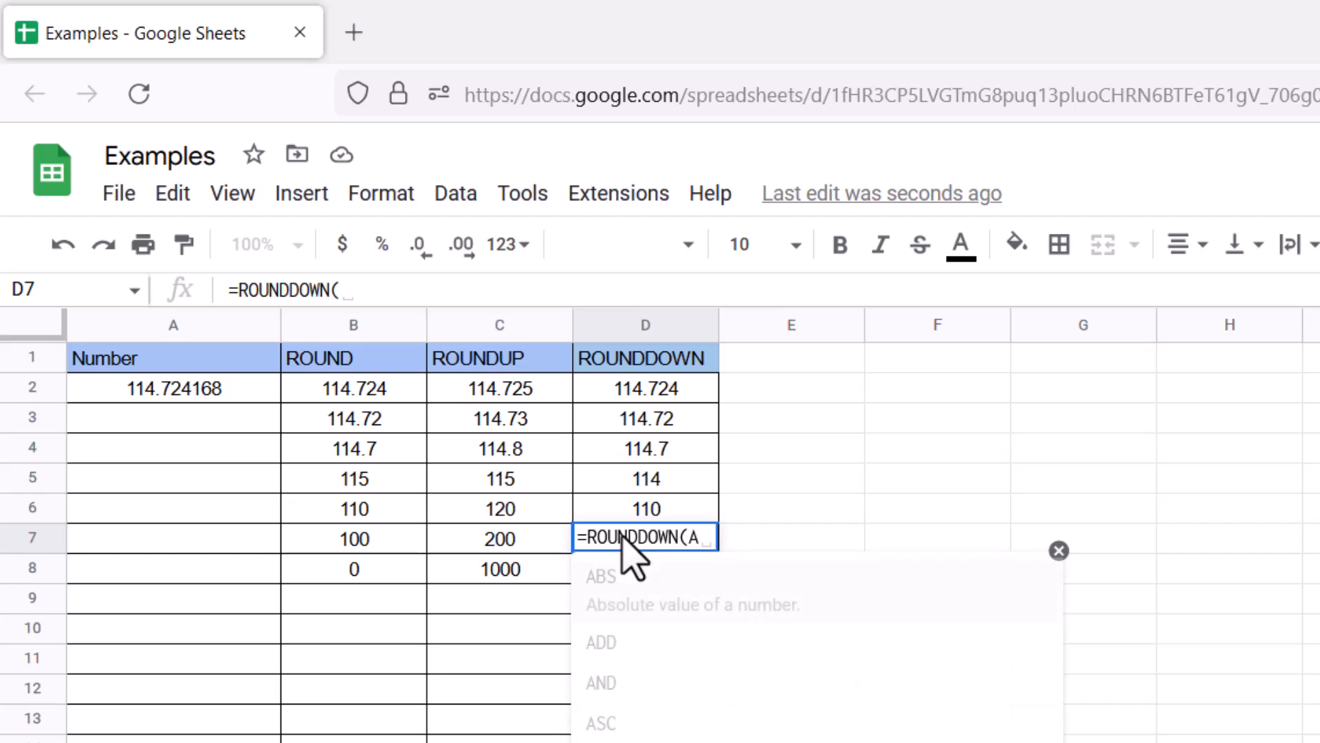
{"action": "type", "text": "2,-2"}
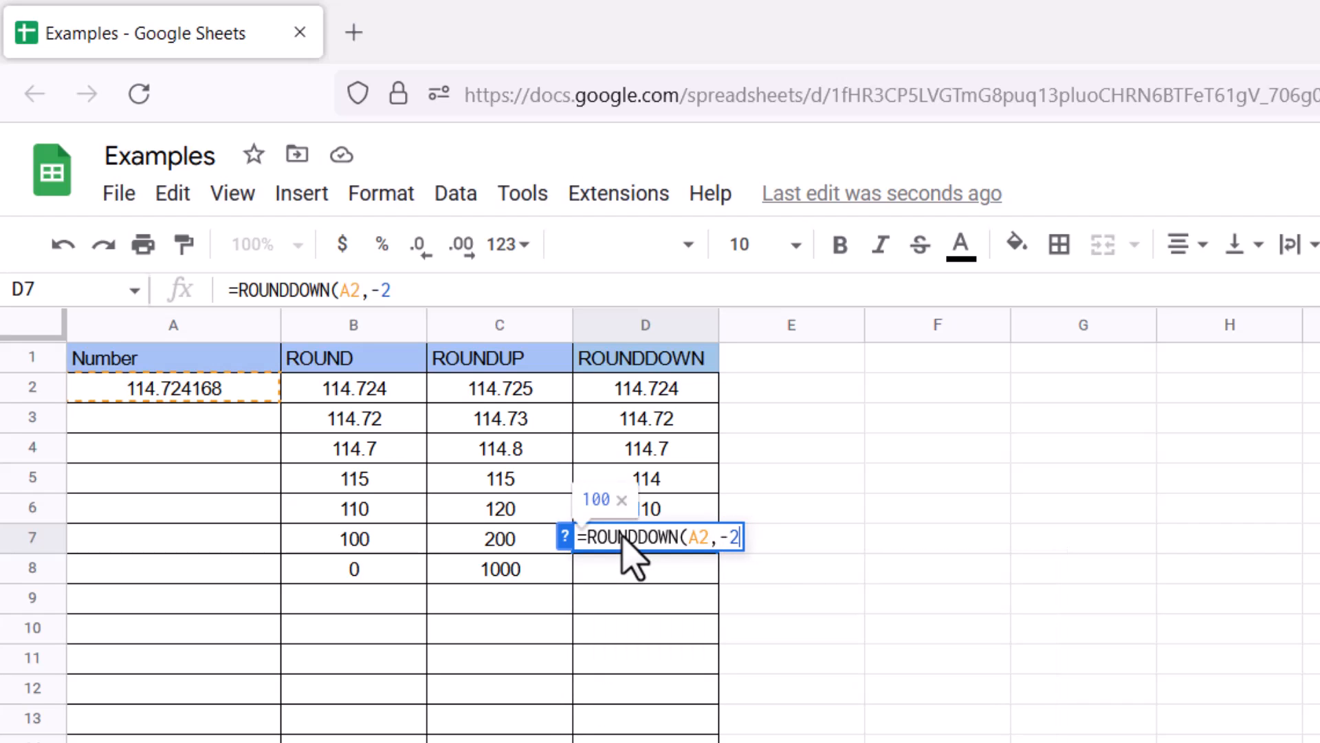
{"action": "type", "text": ")"}
{"action": "key", "text": "Return"}
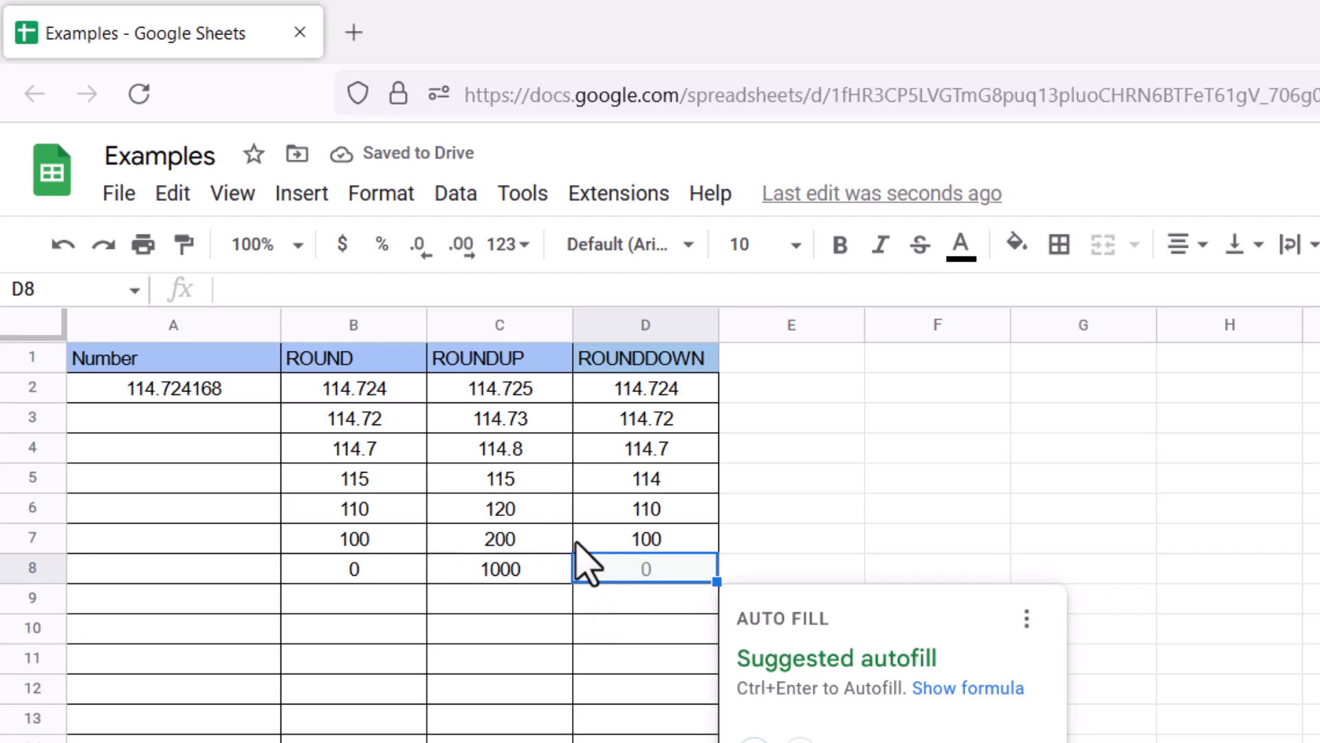
Enter the formula =ROUNDDOWN(A2,-3) in cell D8 to round the number down to the nearest thousand
{"action": "type", "text": "=ROWND"}
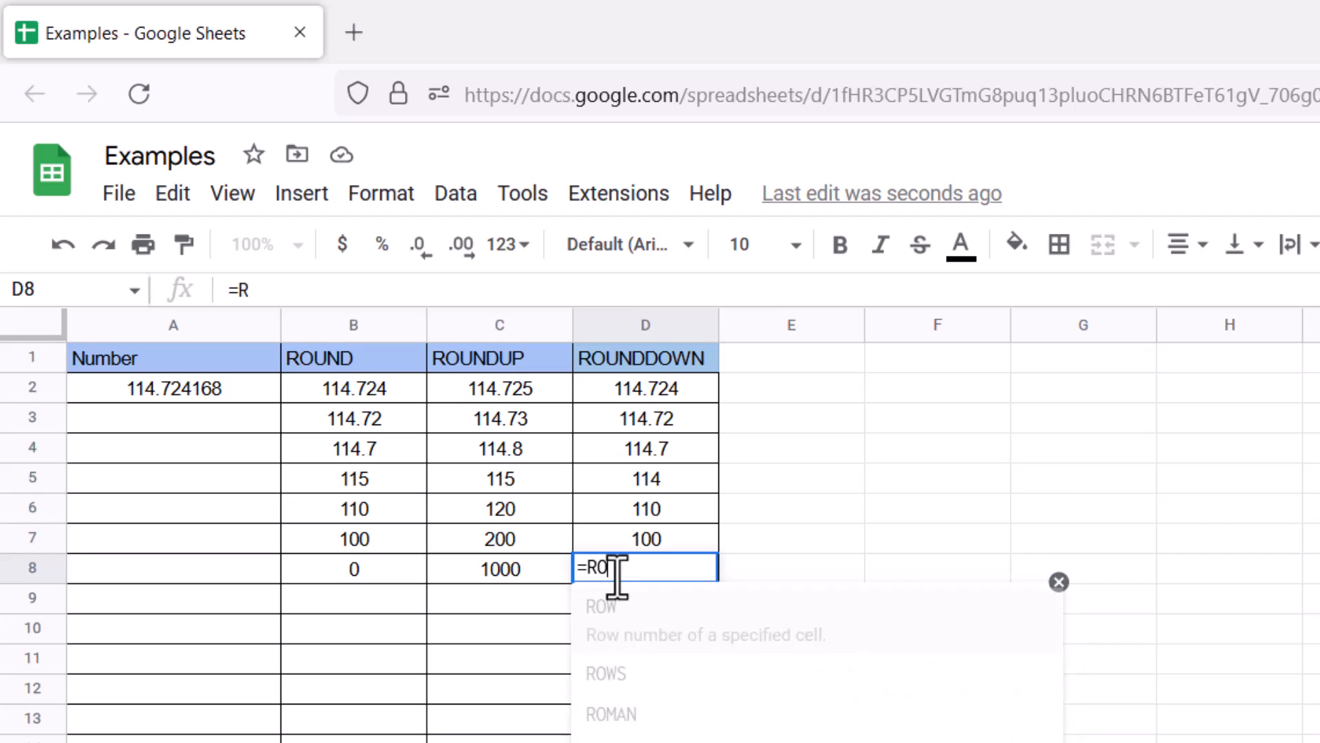
{"action": "key", "text": "BackSpace"}
{"action": "key", "text": "BackSpace"}
{"action": "key", "text": "BackSpace"}
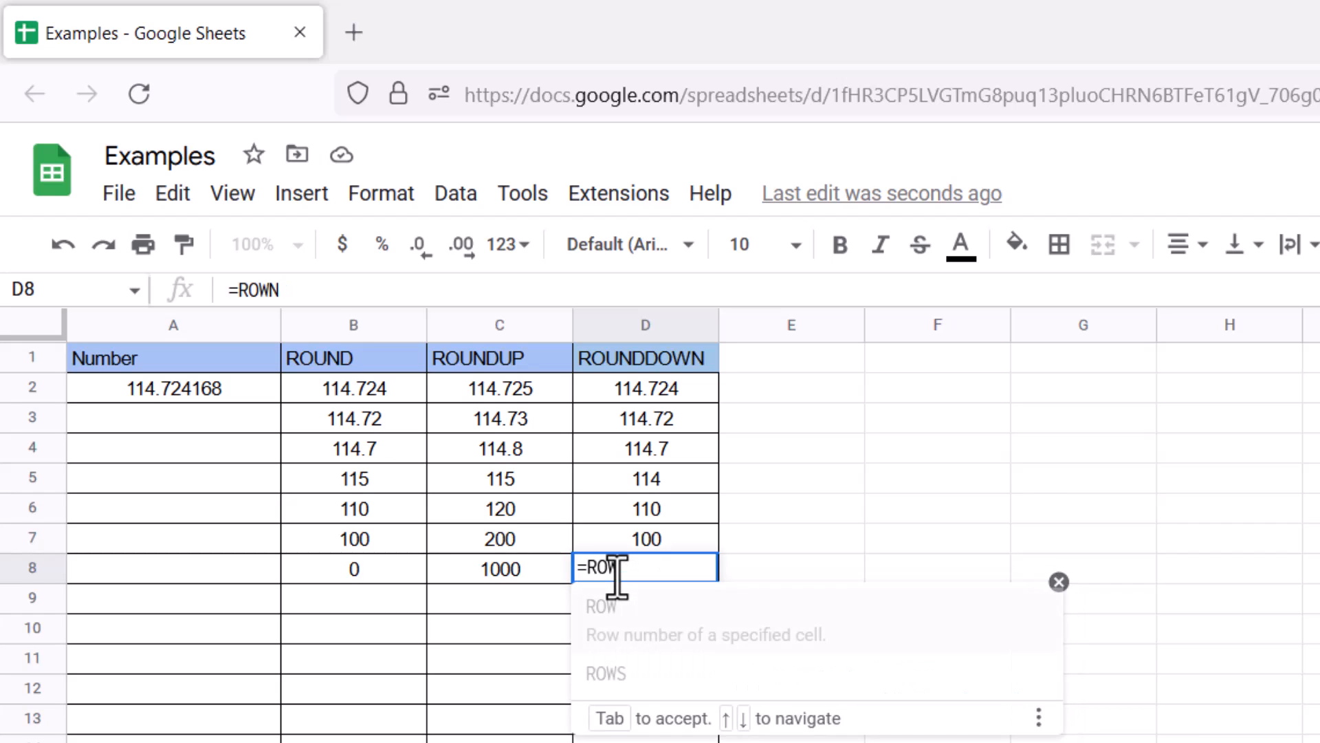
{"action": "type", "text": "UNDDOWN(-3"}
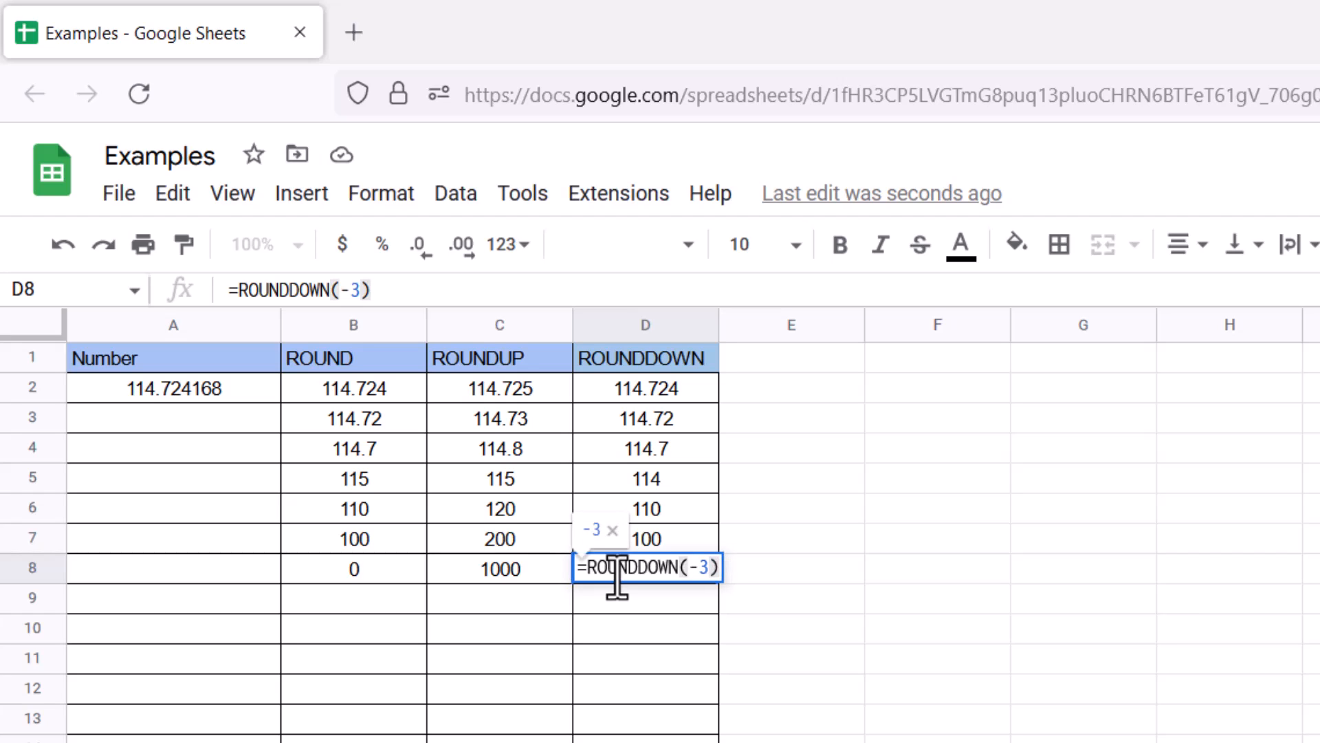
{"action": "key", "text": "BackSpace"}
{"action": "key", "text": "BackSpace"}
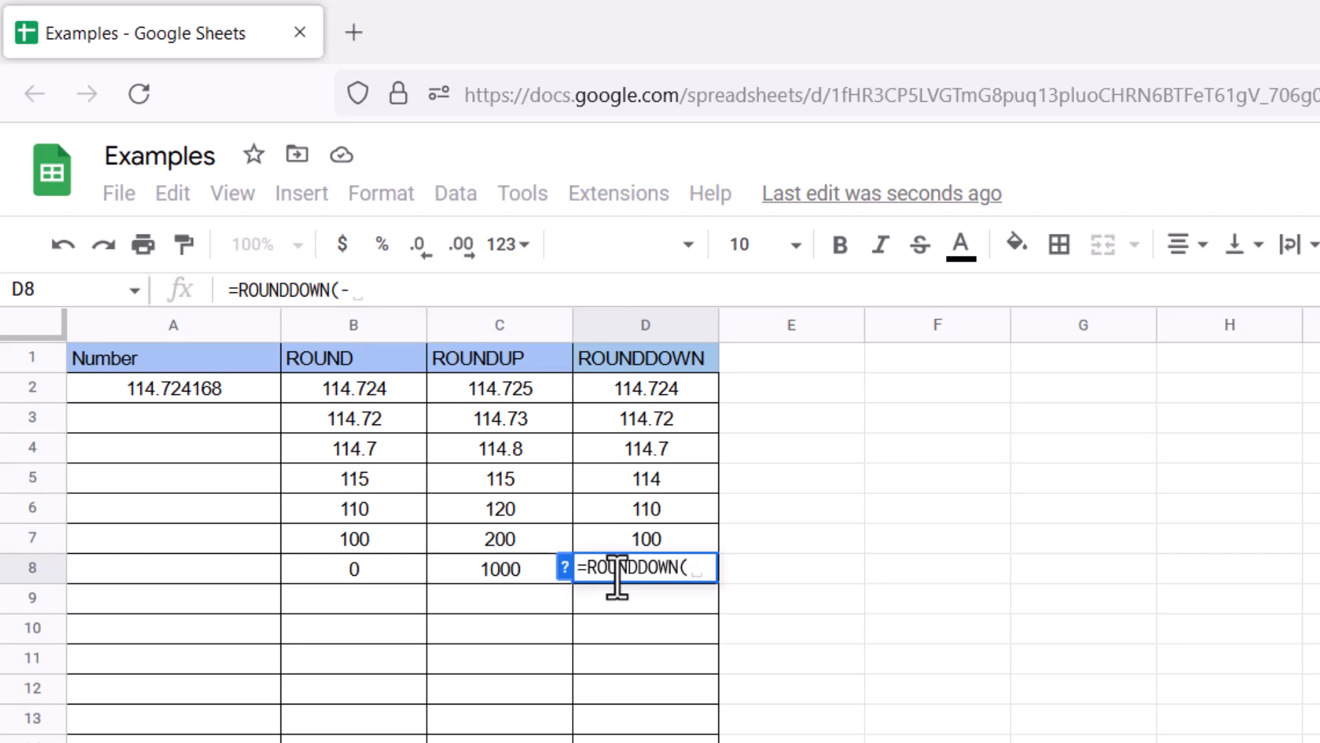
{"action": "type", "text": "A2,"}
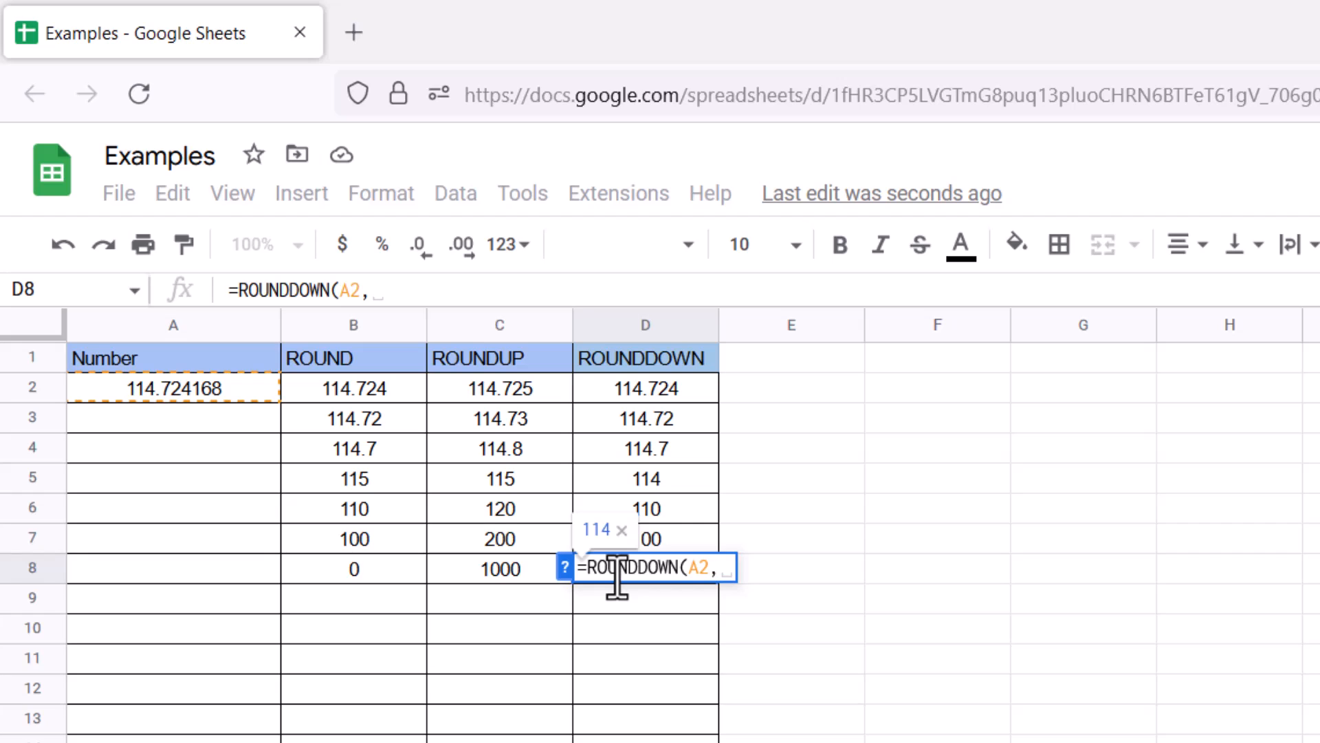
{"action": "type", "text": "-3("}
{"action": "key", "text": "BackSpace"}
{"action": "key", "text": "BackSpace"}
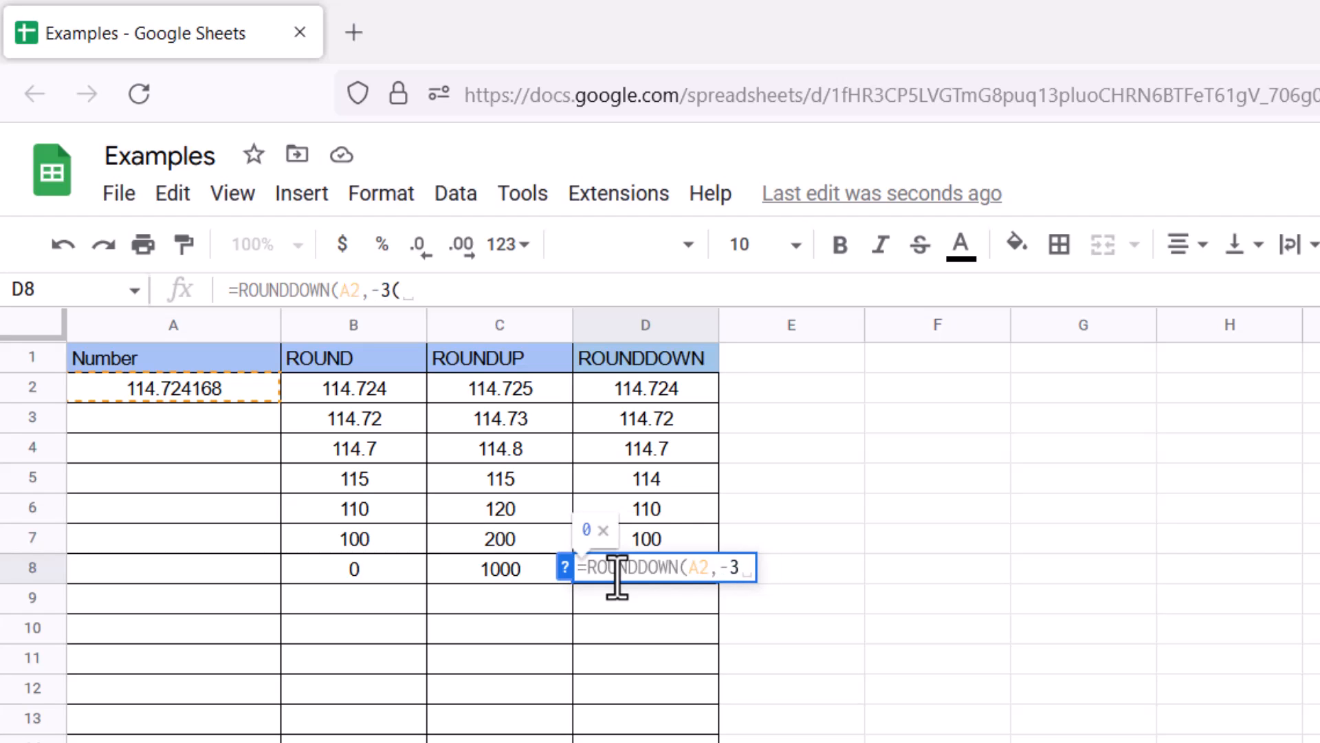
{"action": "type", "text": "3)"}
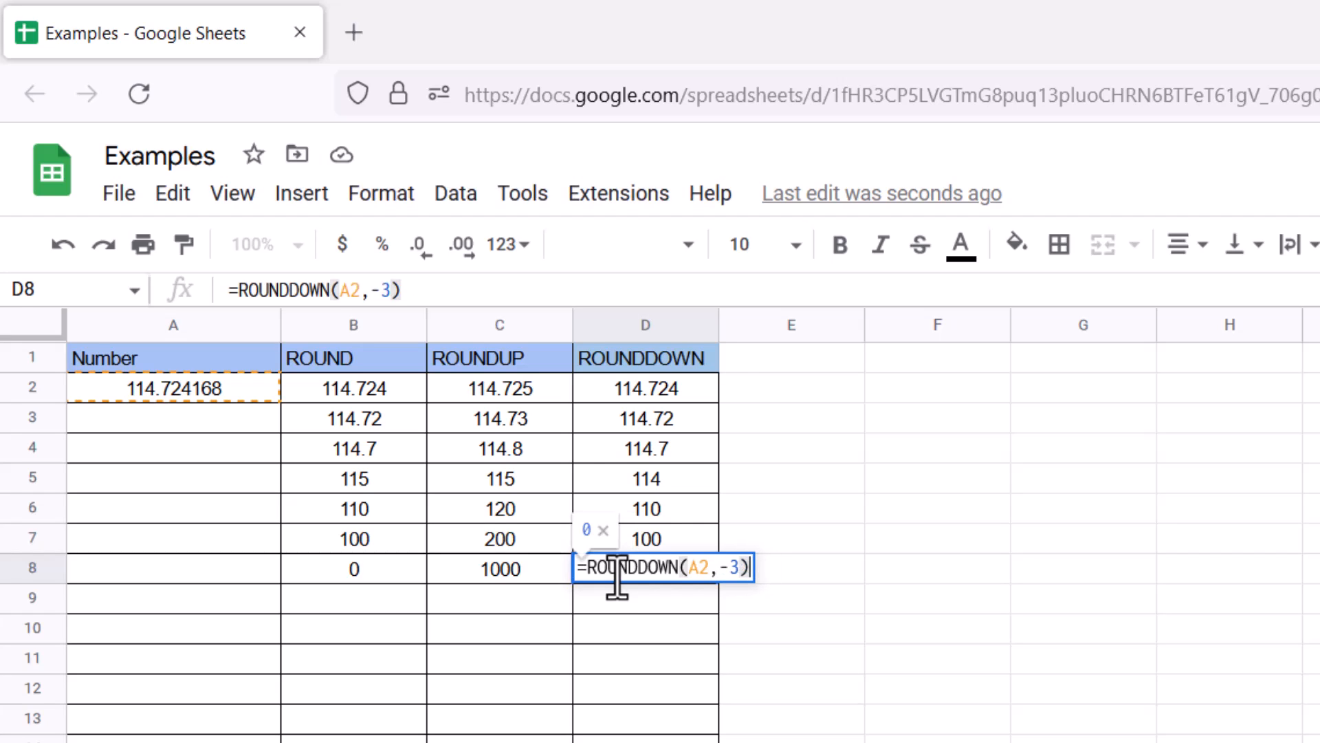
{"action": "key", "text": "Return"}
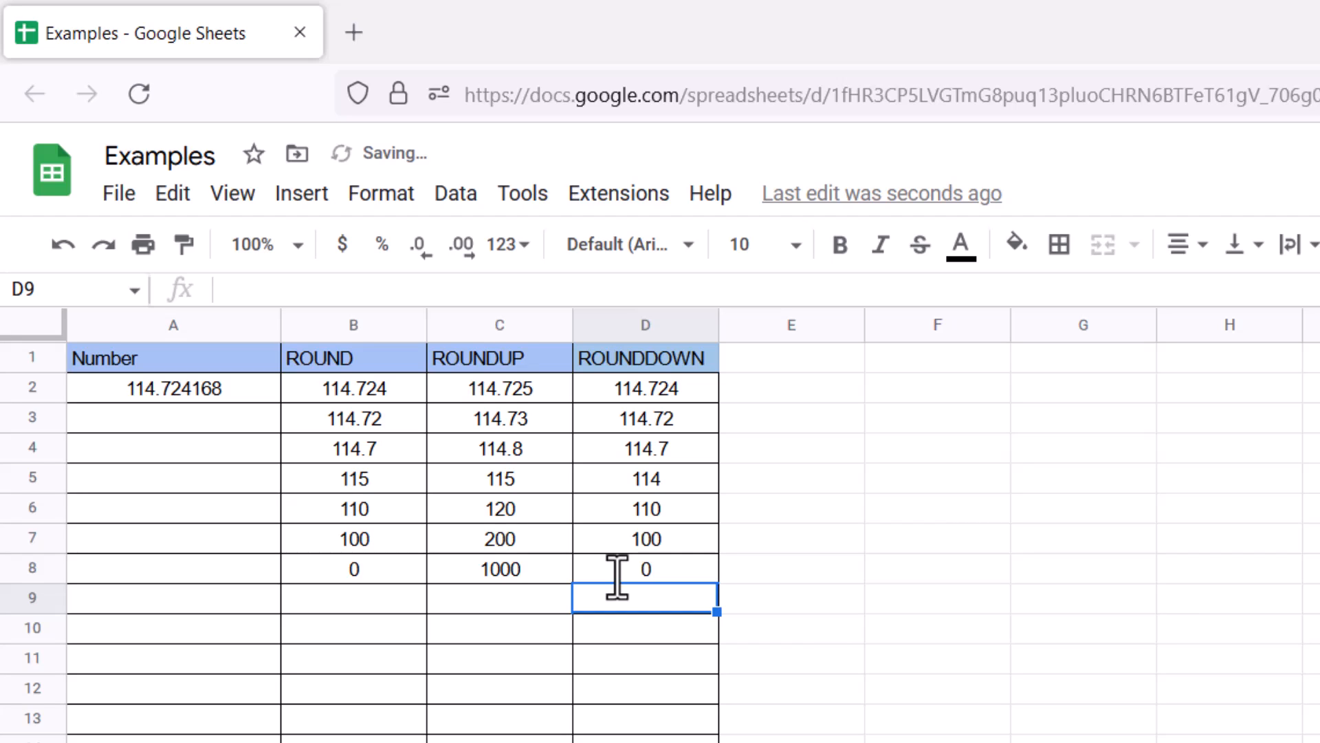